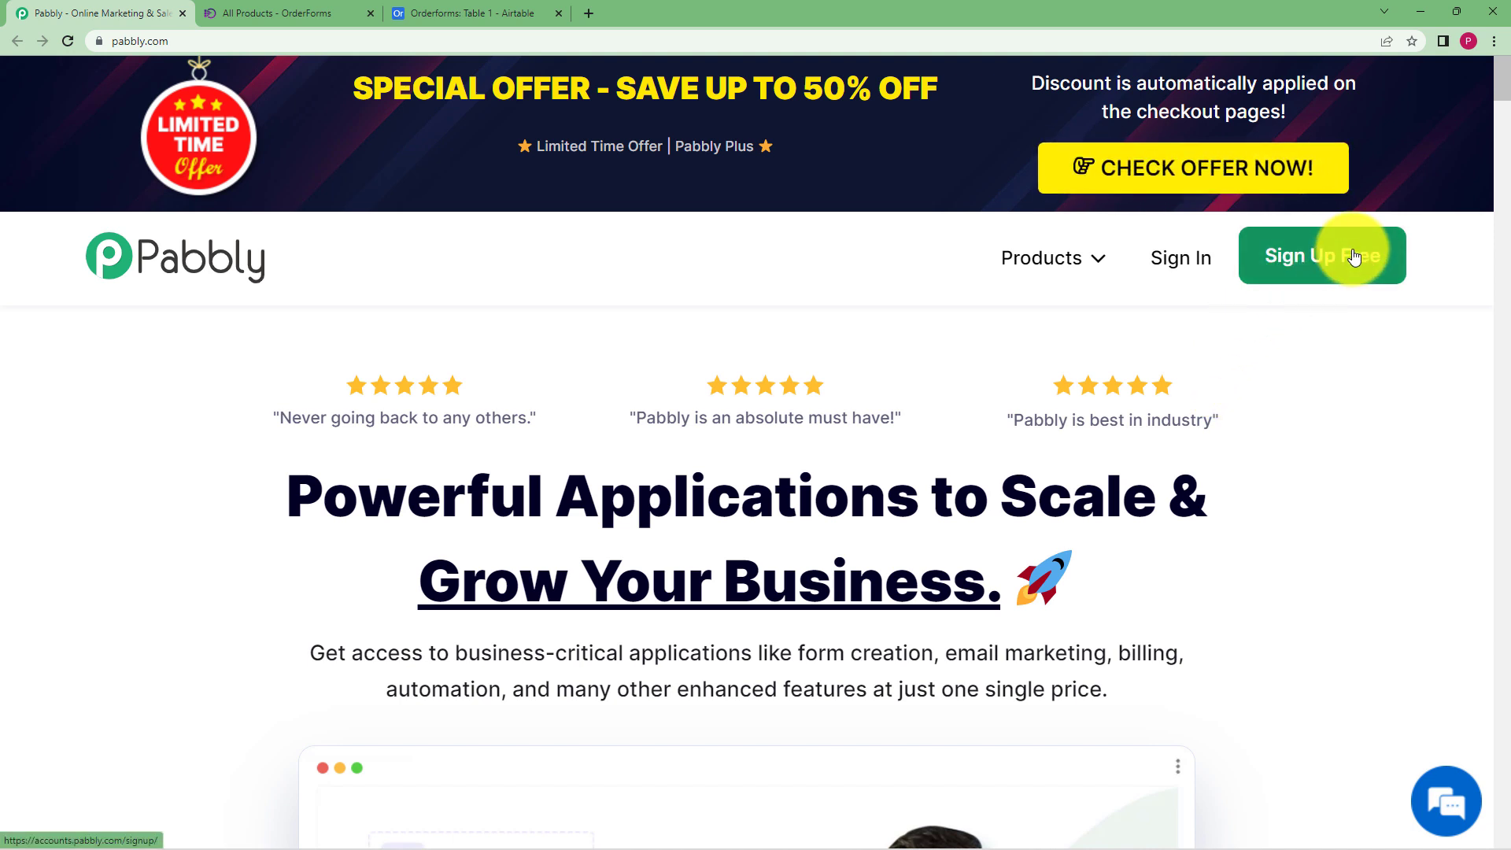
Sign in to Pabbly with the Google account and open Pabbly Connect from its card
click(1183, 266)
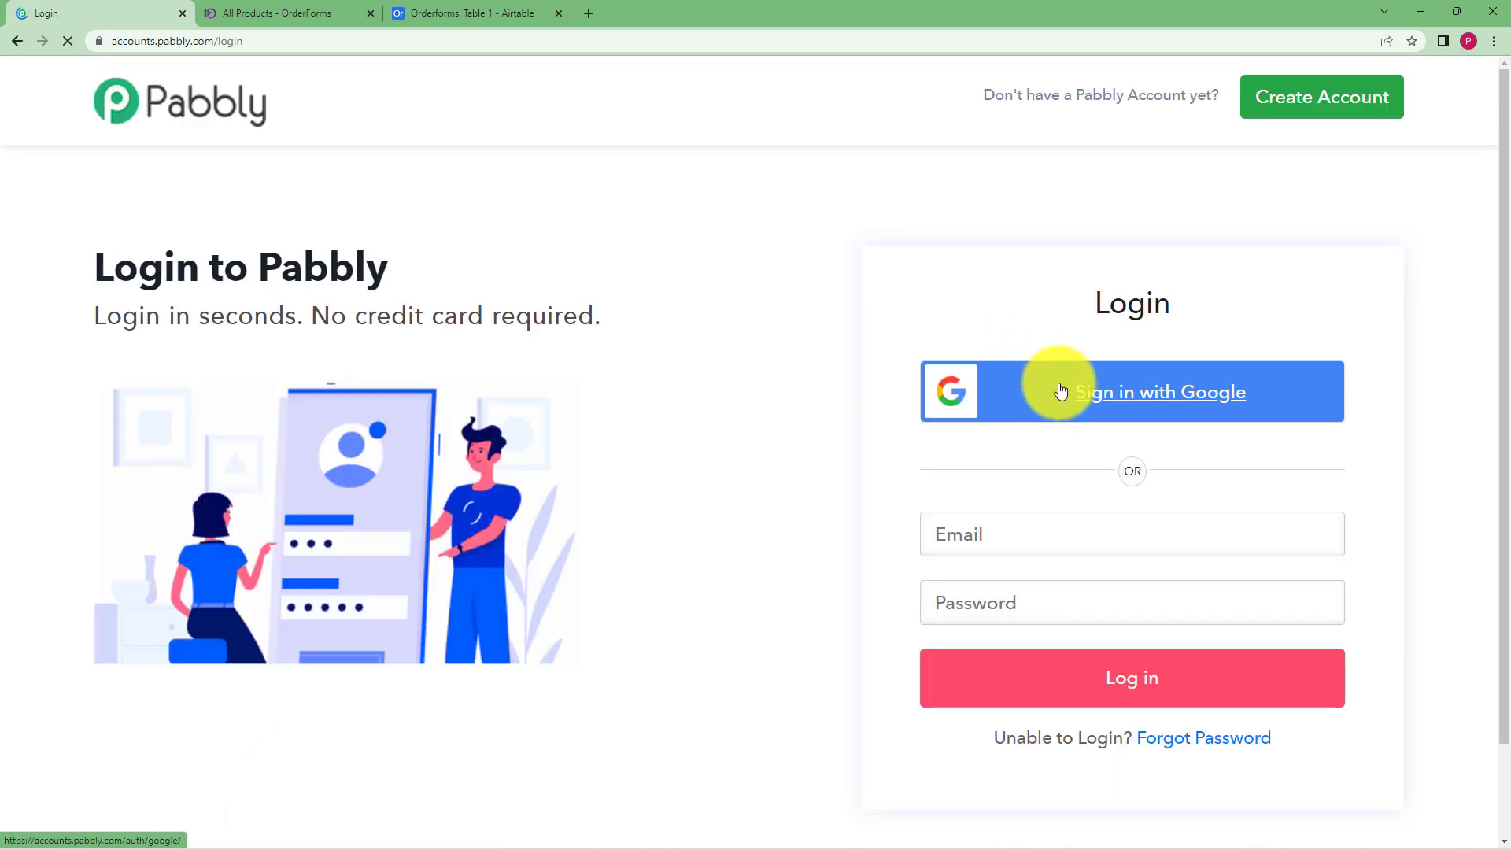
click(1061, 392)
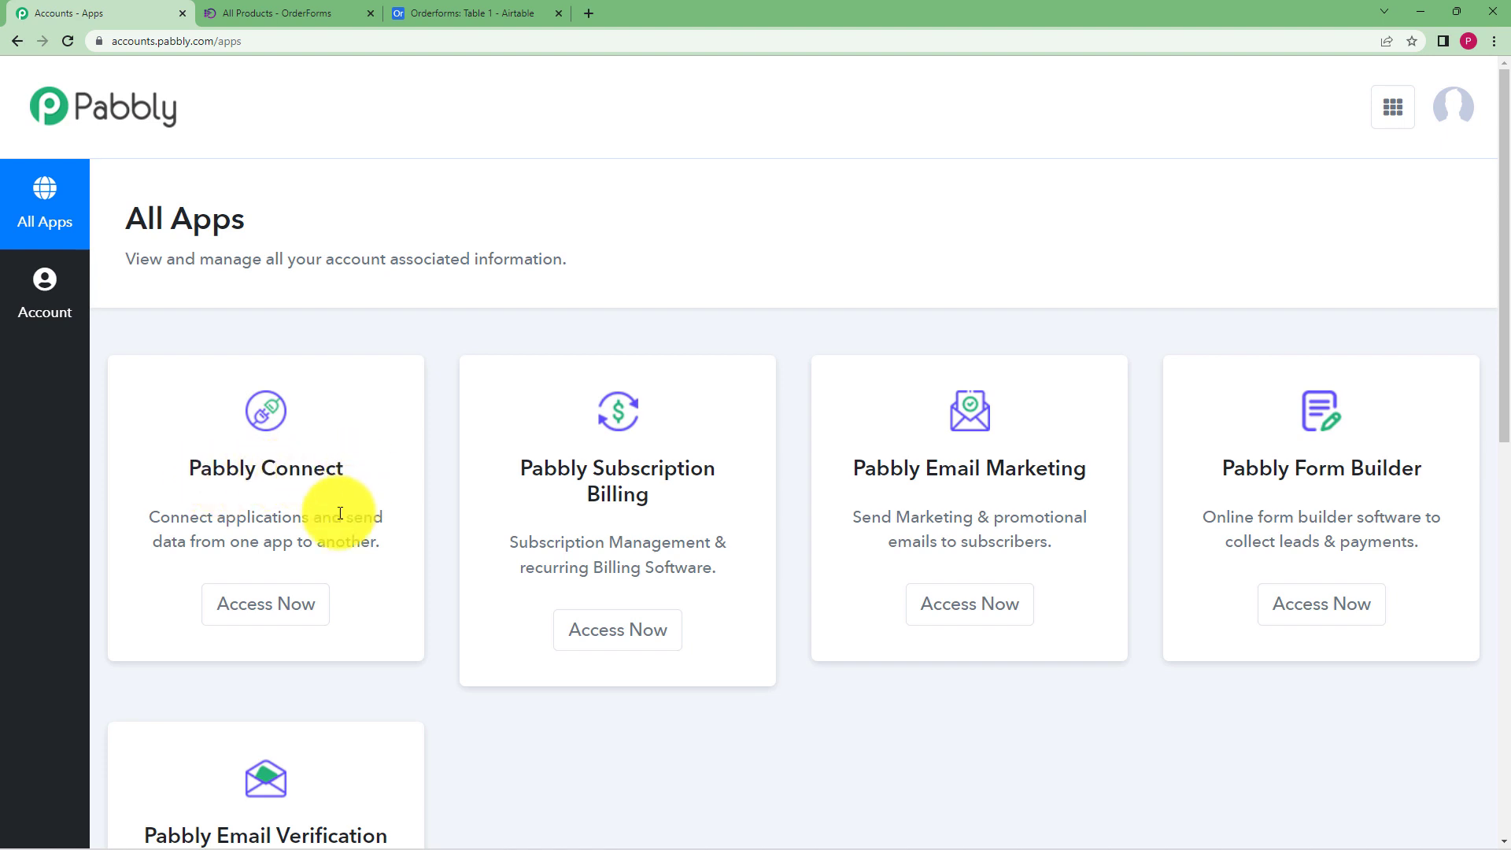
click(312, 605)
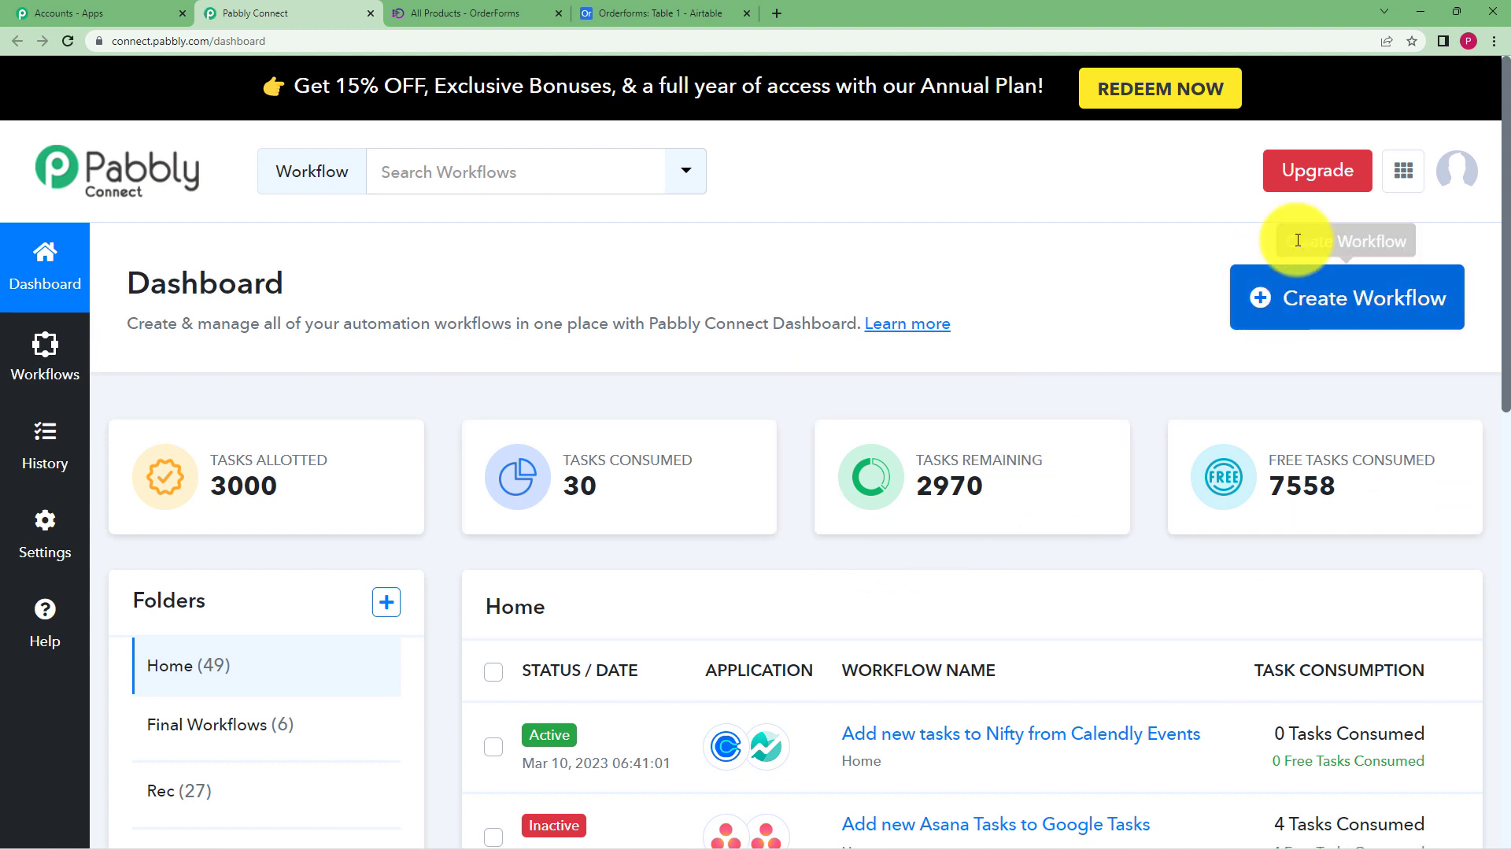
Create a workflow named 'Create record in Airtable from new order in Orderforms'
click(1402, 303)
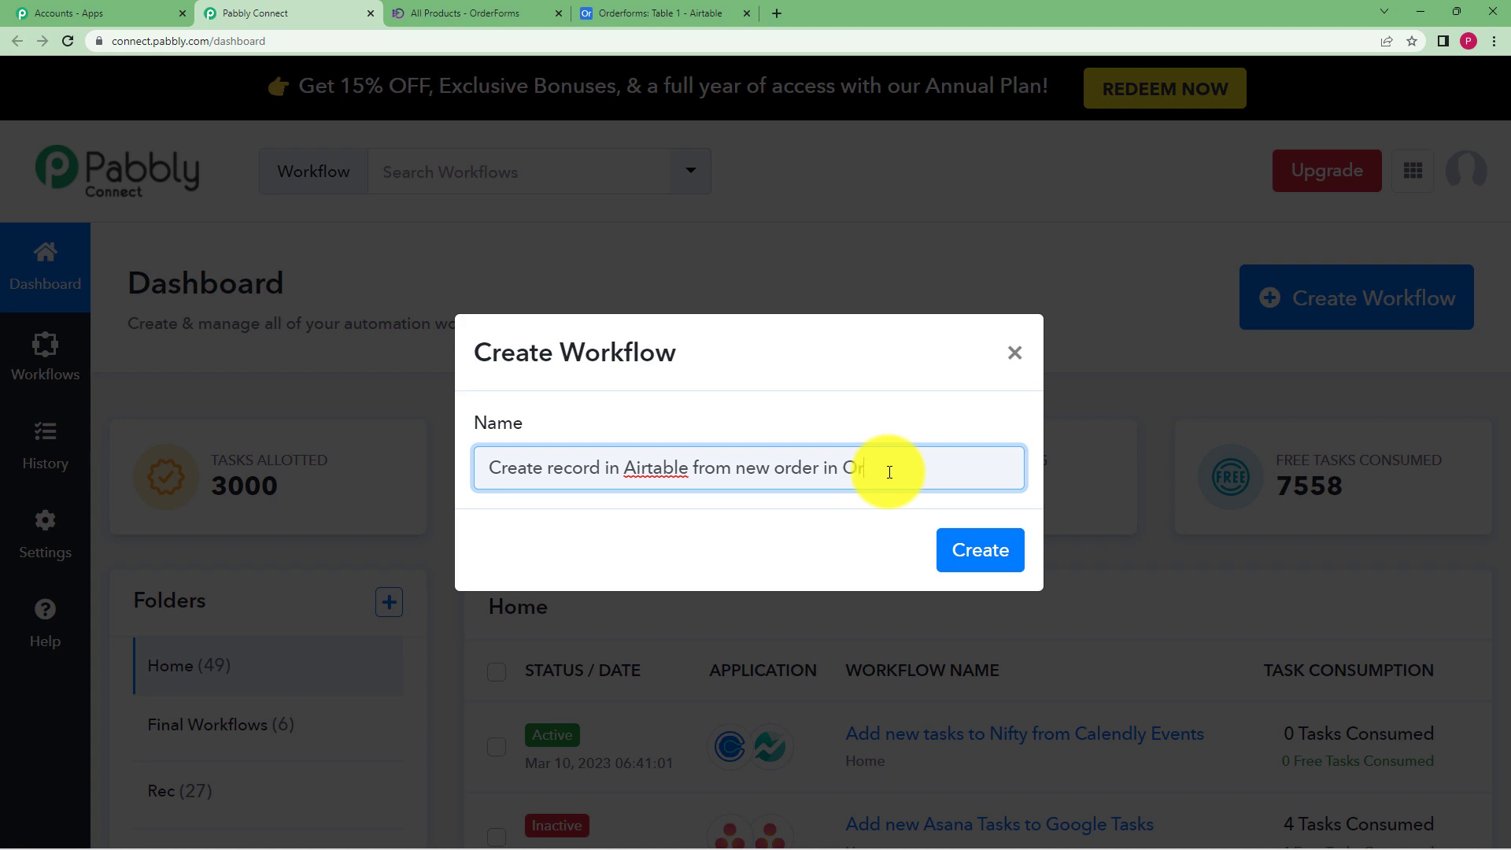
text(forms)
click(968, 550)
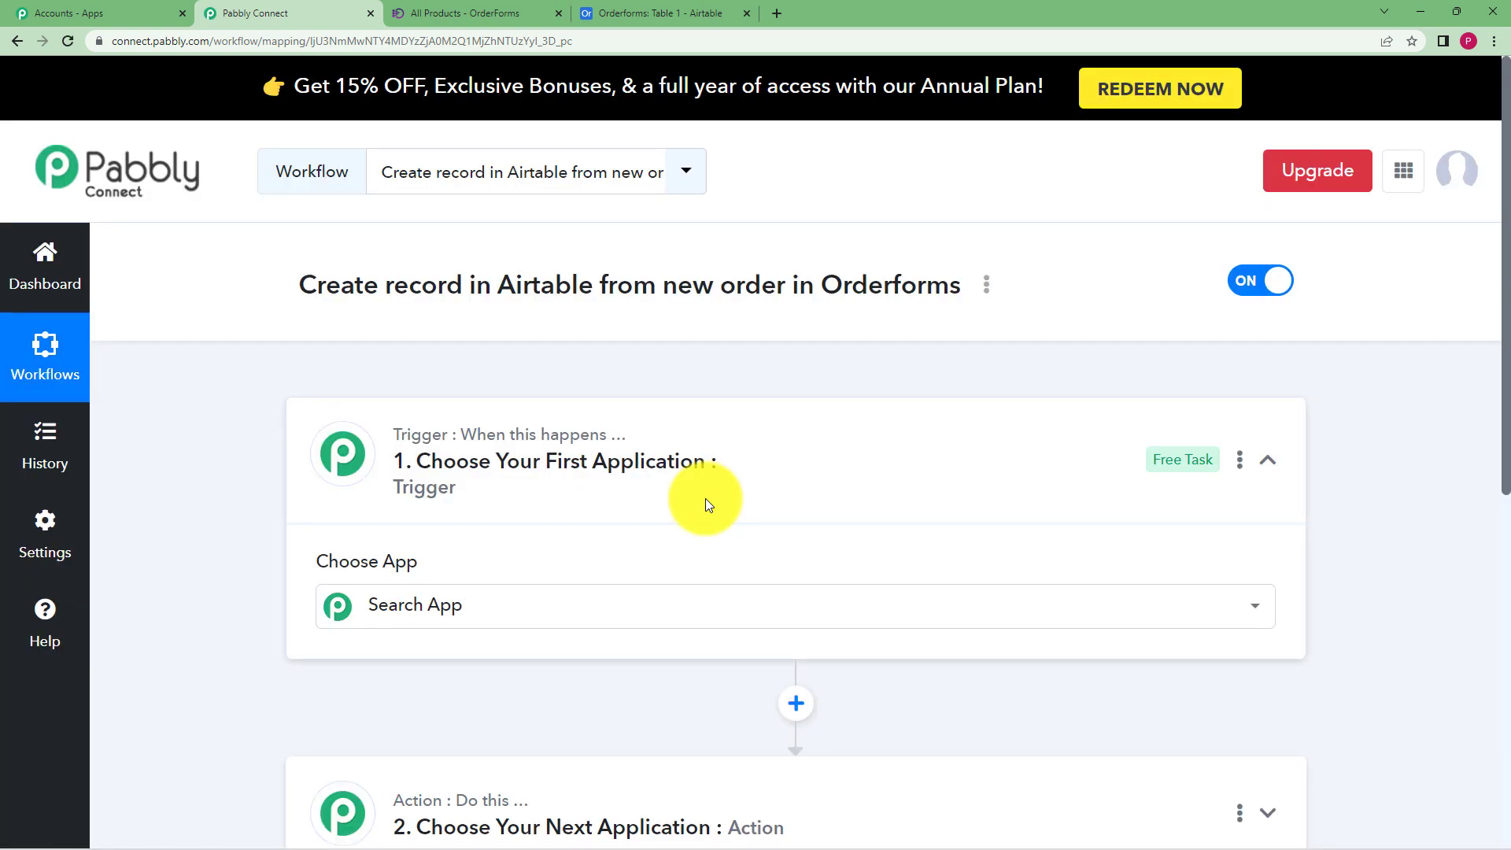
Search 'Orde' and choose OrderForms as the trigger app
click(685, 432)
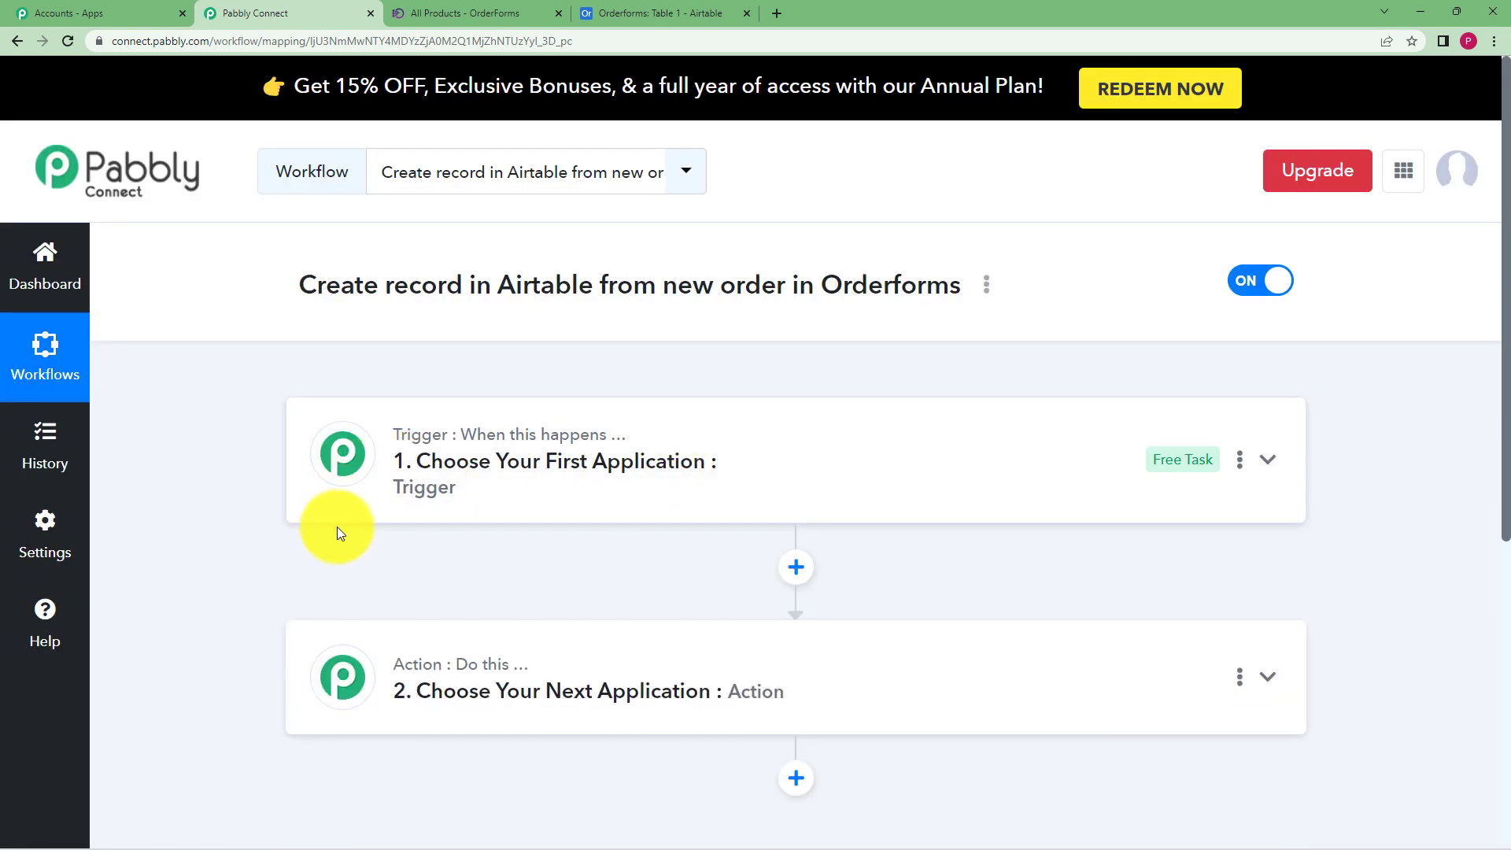
scroll(304, 479, down, 2)
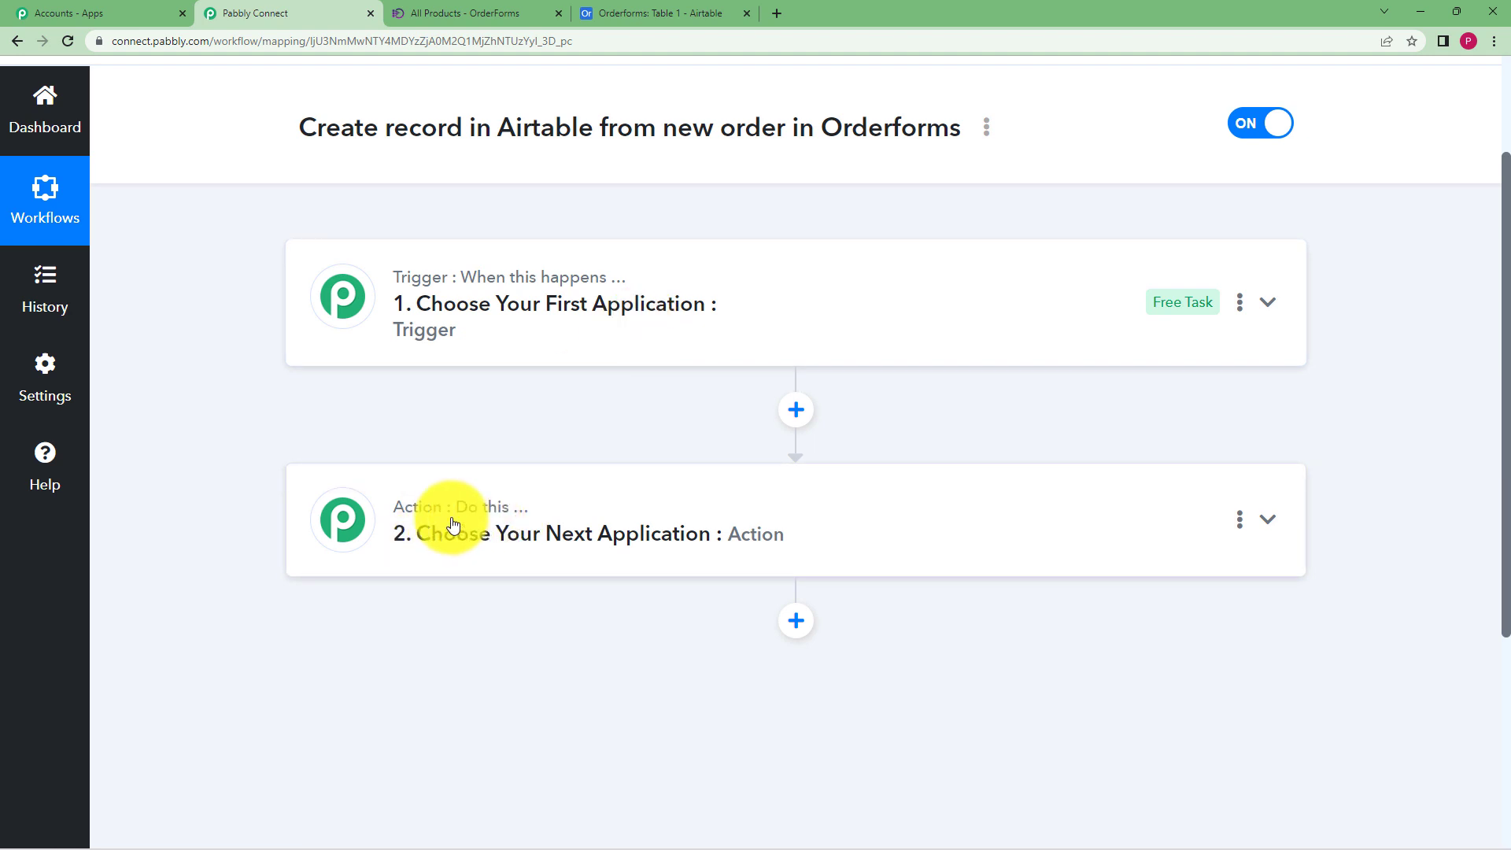
click(641, 301)
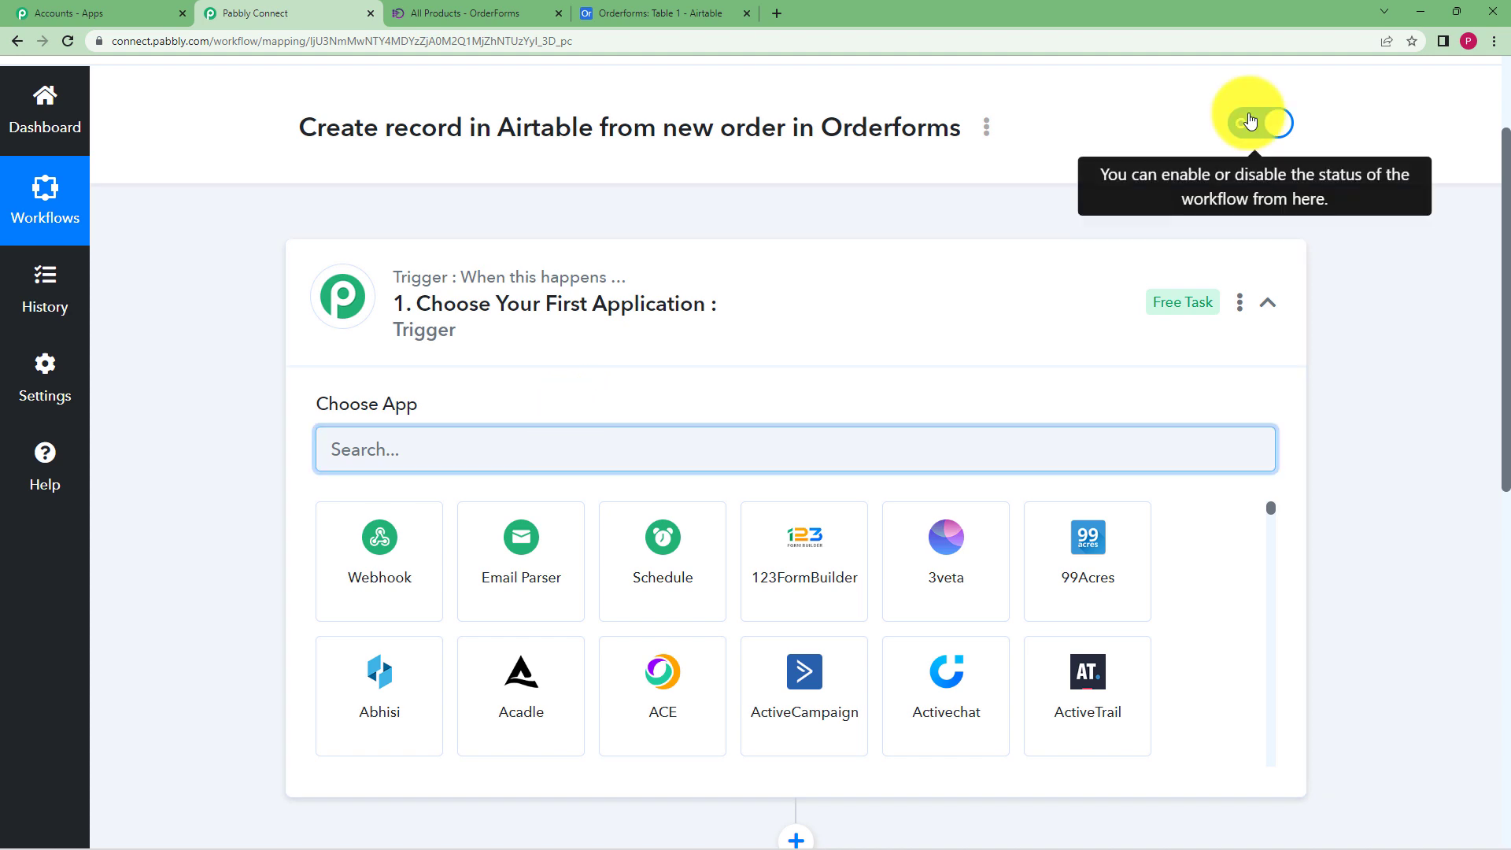
text(Order)
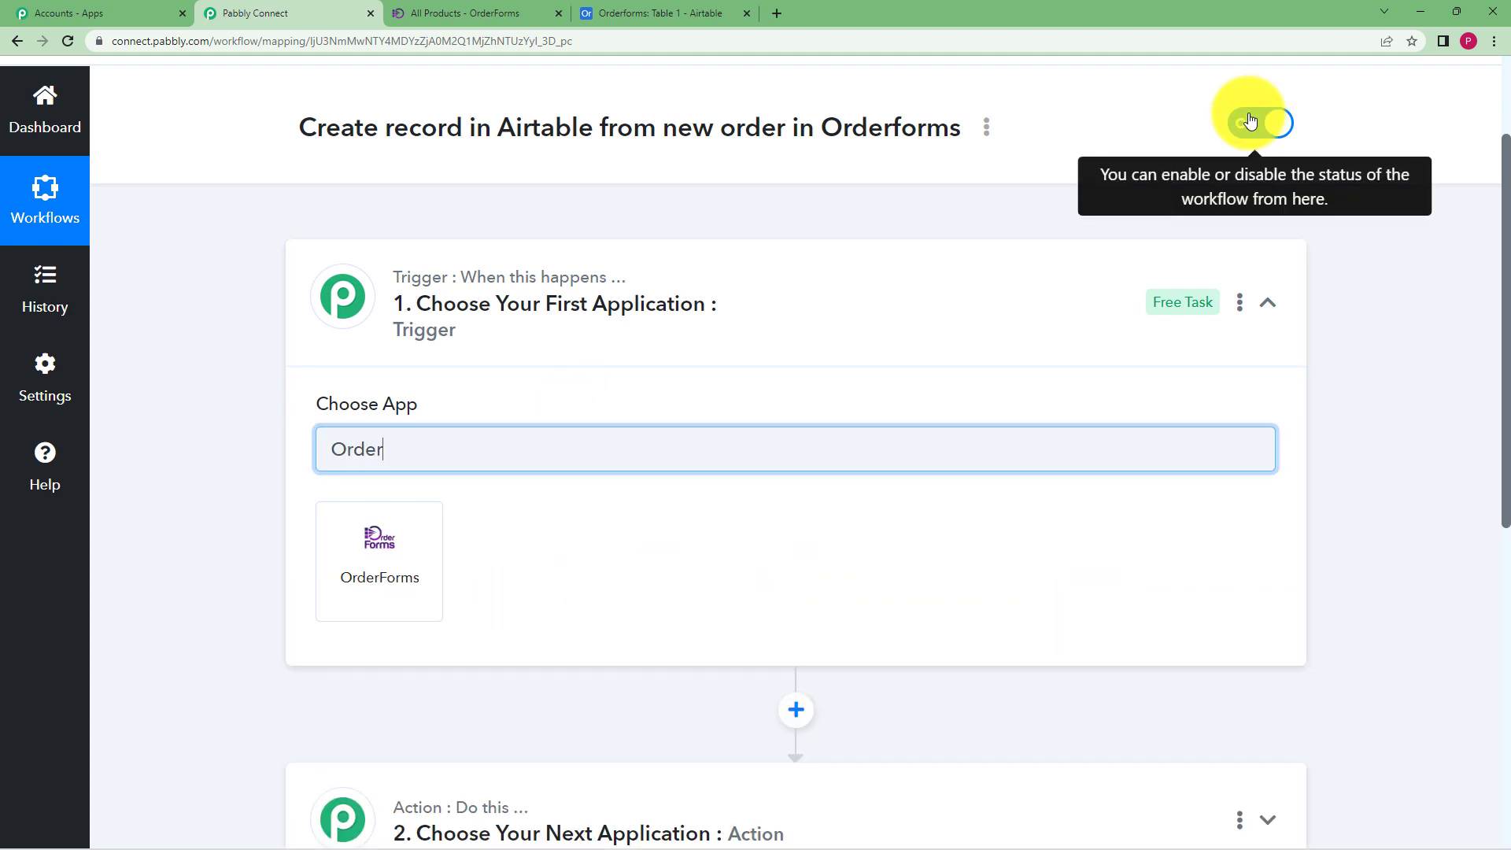
click(372, 565)
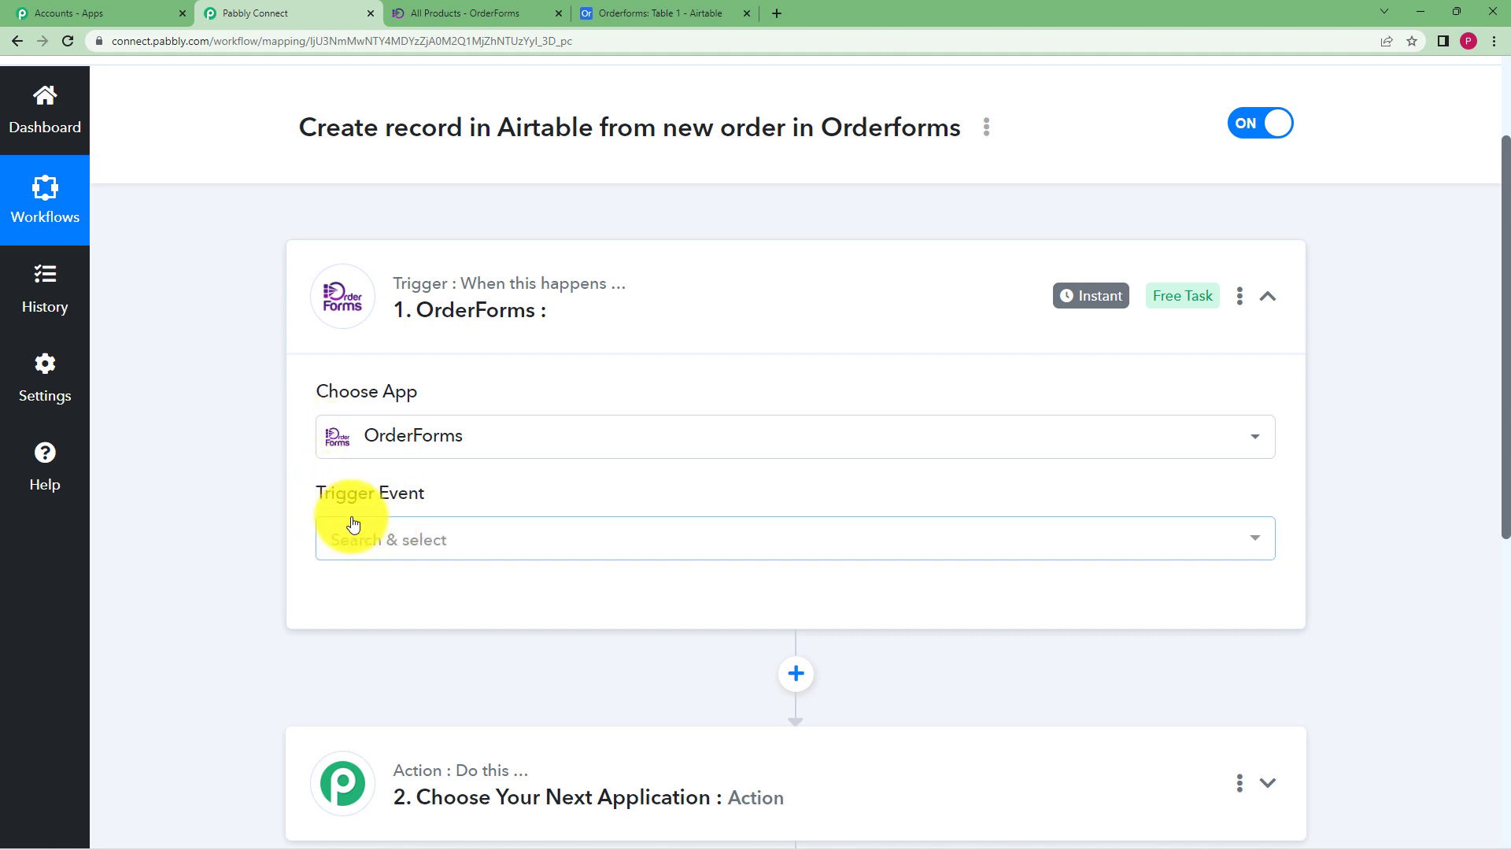
Set the OrderForms trigger event to Order Created
scroll(338, 504, down, 2)
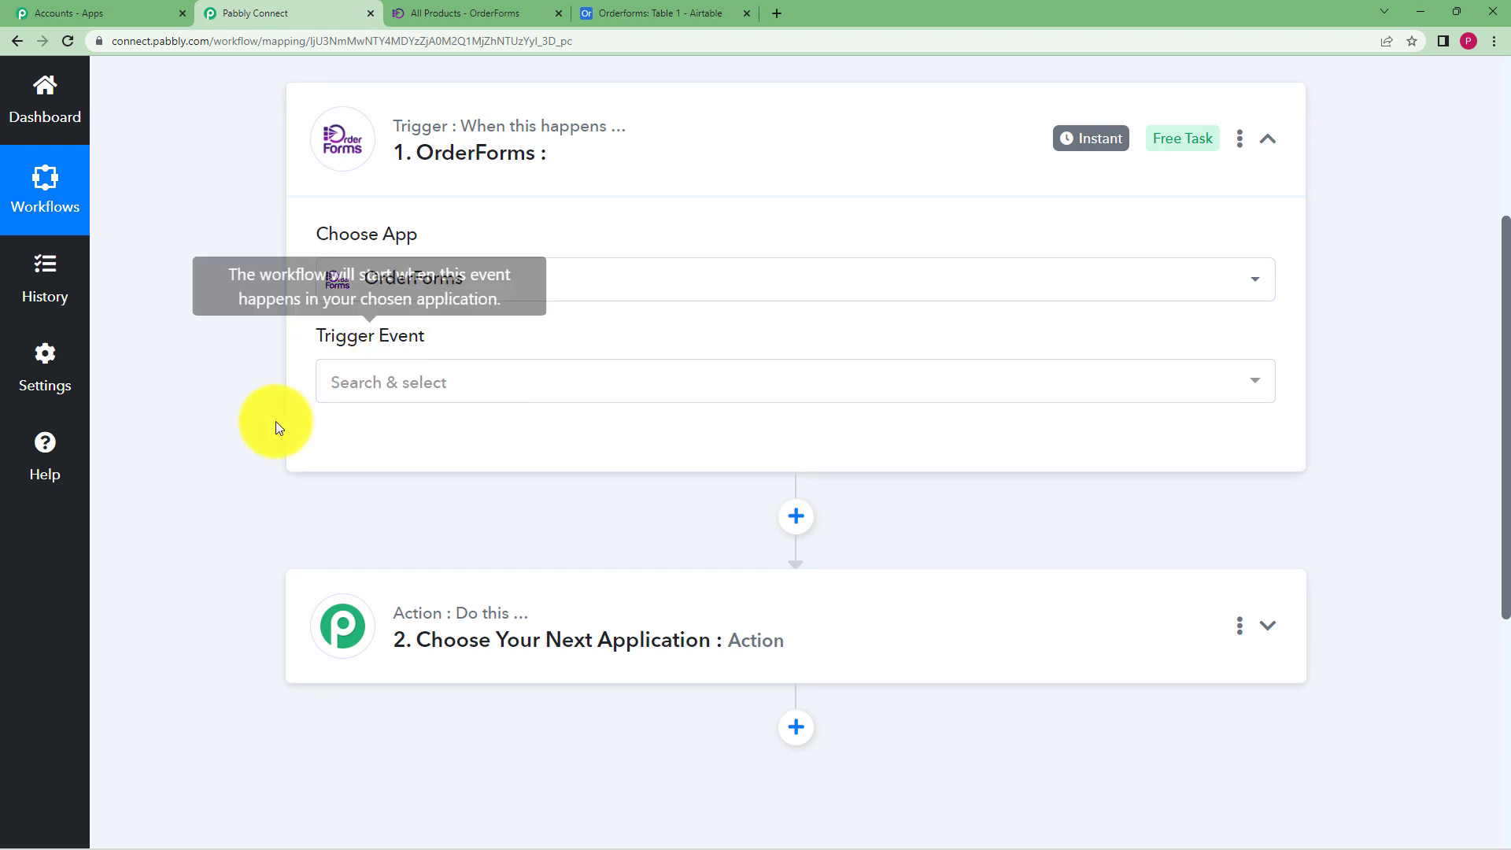
scroll(254, 443, up, 4)
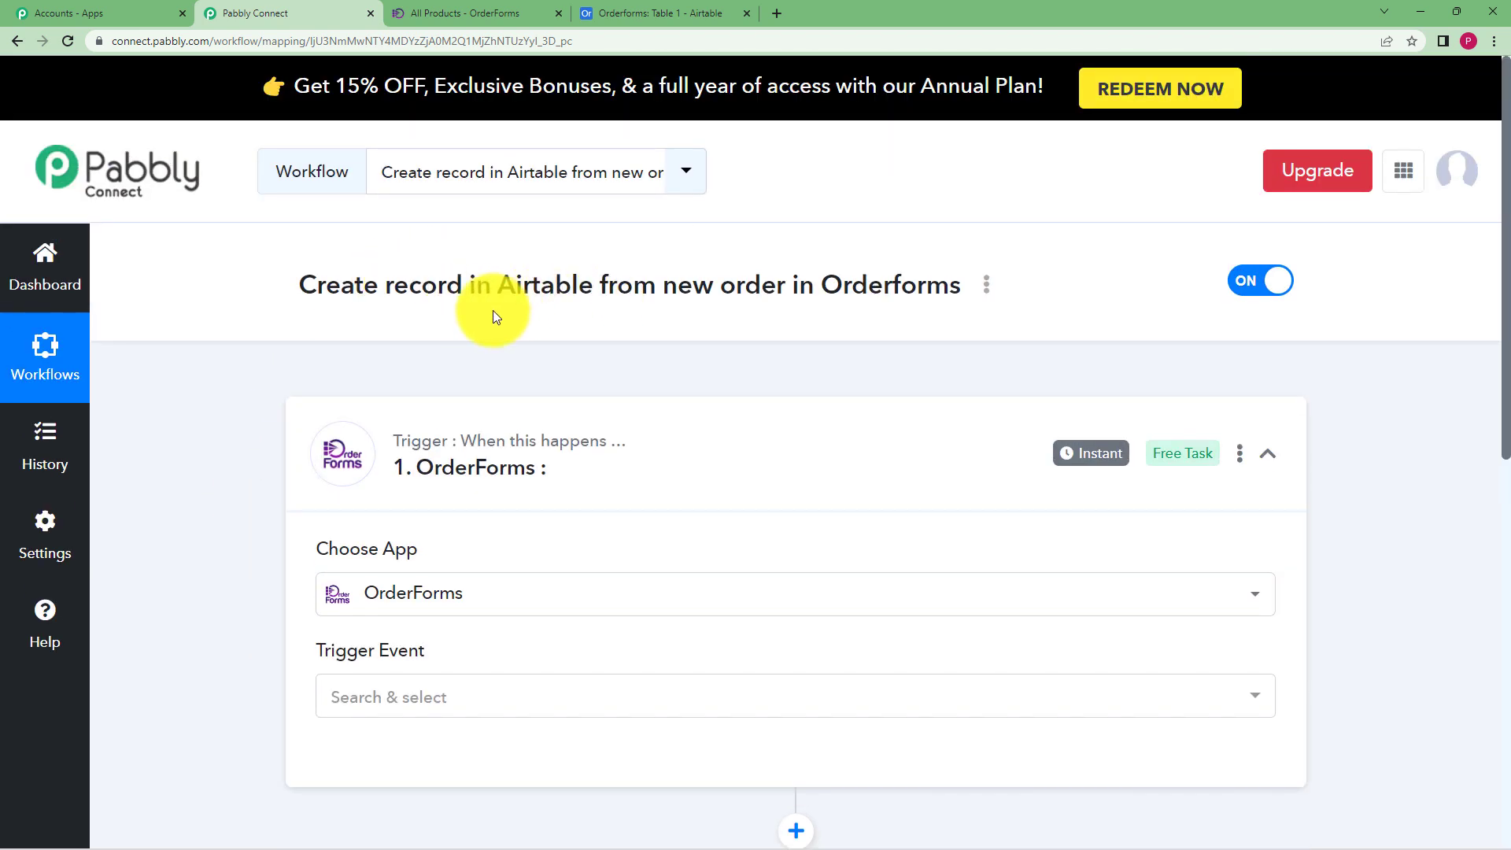
scroll(495, 316, down, 3)
click(377, 464)
click(373, 567)
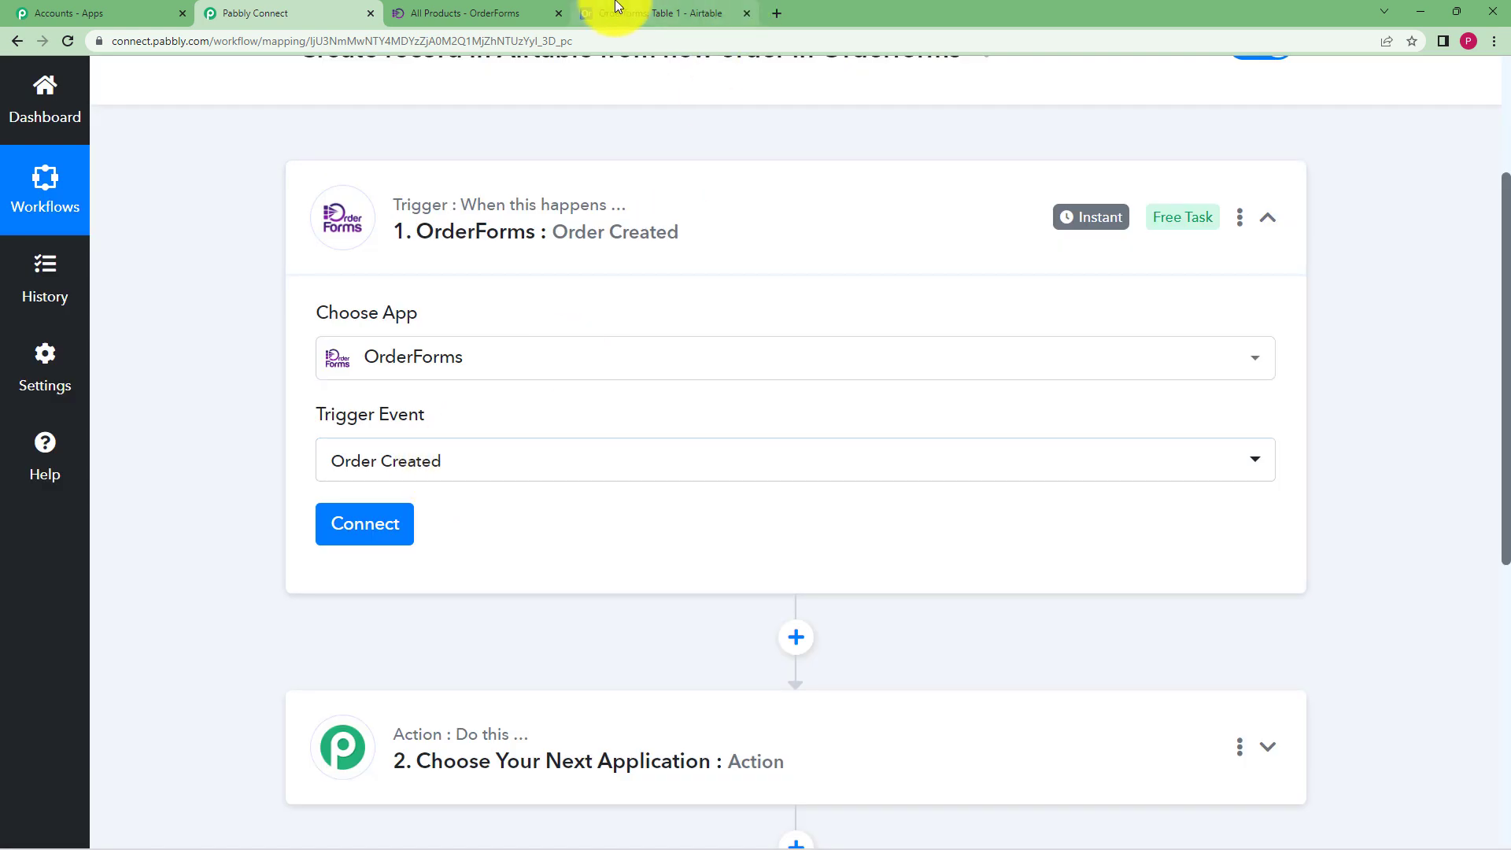
click(397, 13)
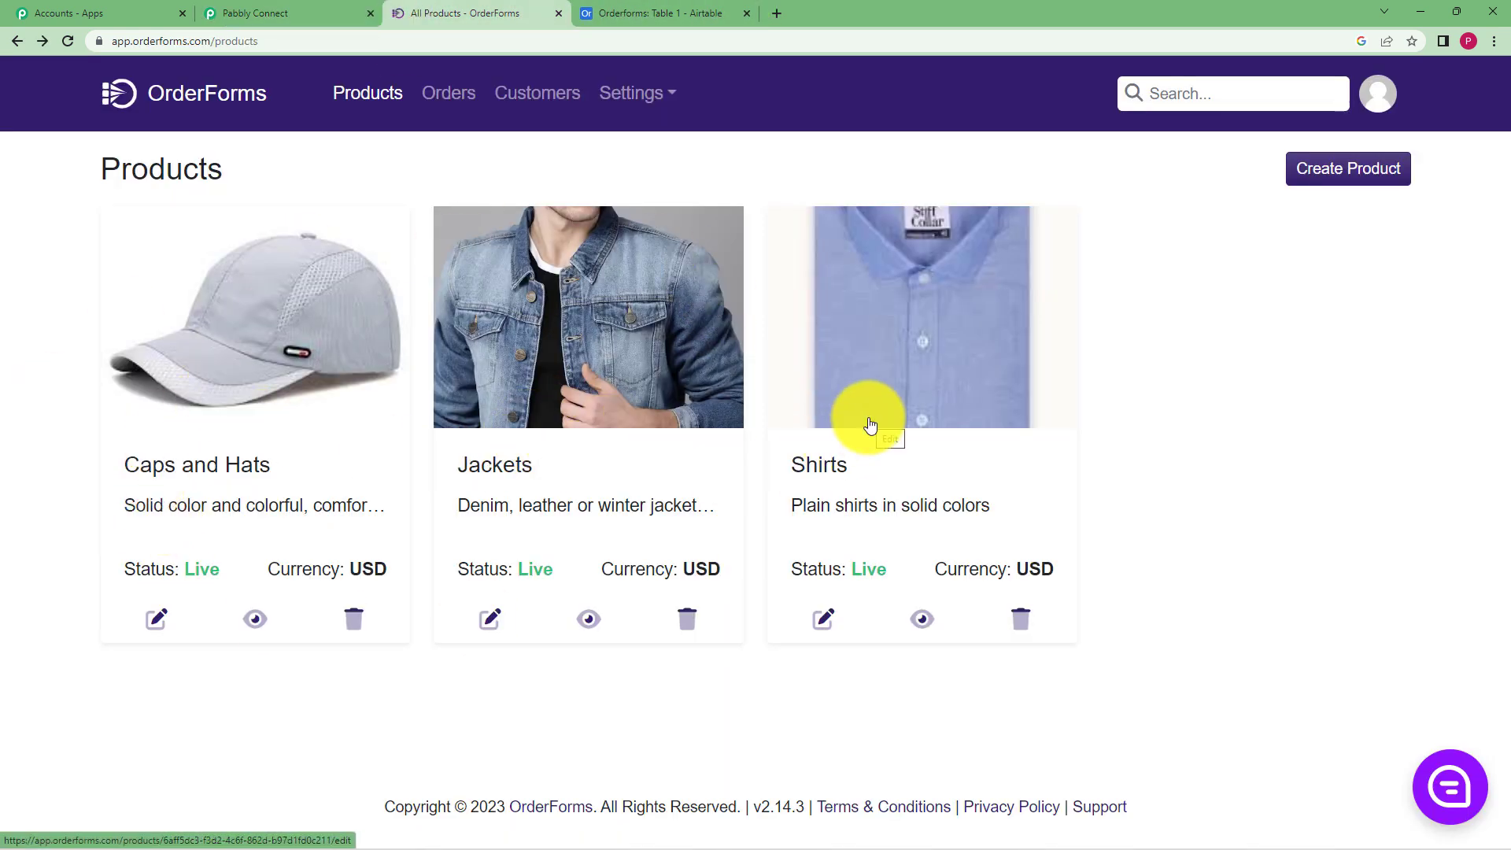
Open the Caps and Hats product's public checkout page, then return to Pabbly Connect
click(327, 355)
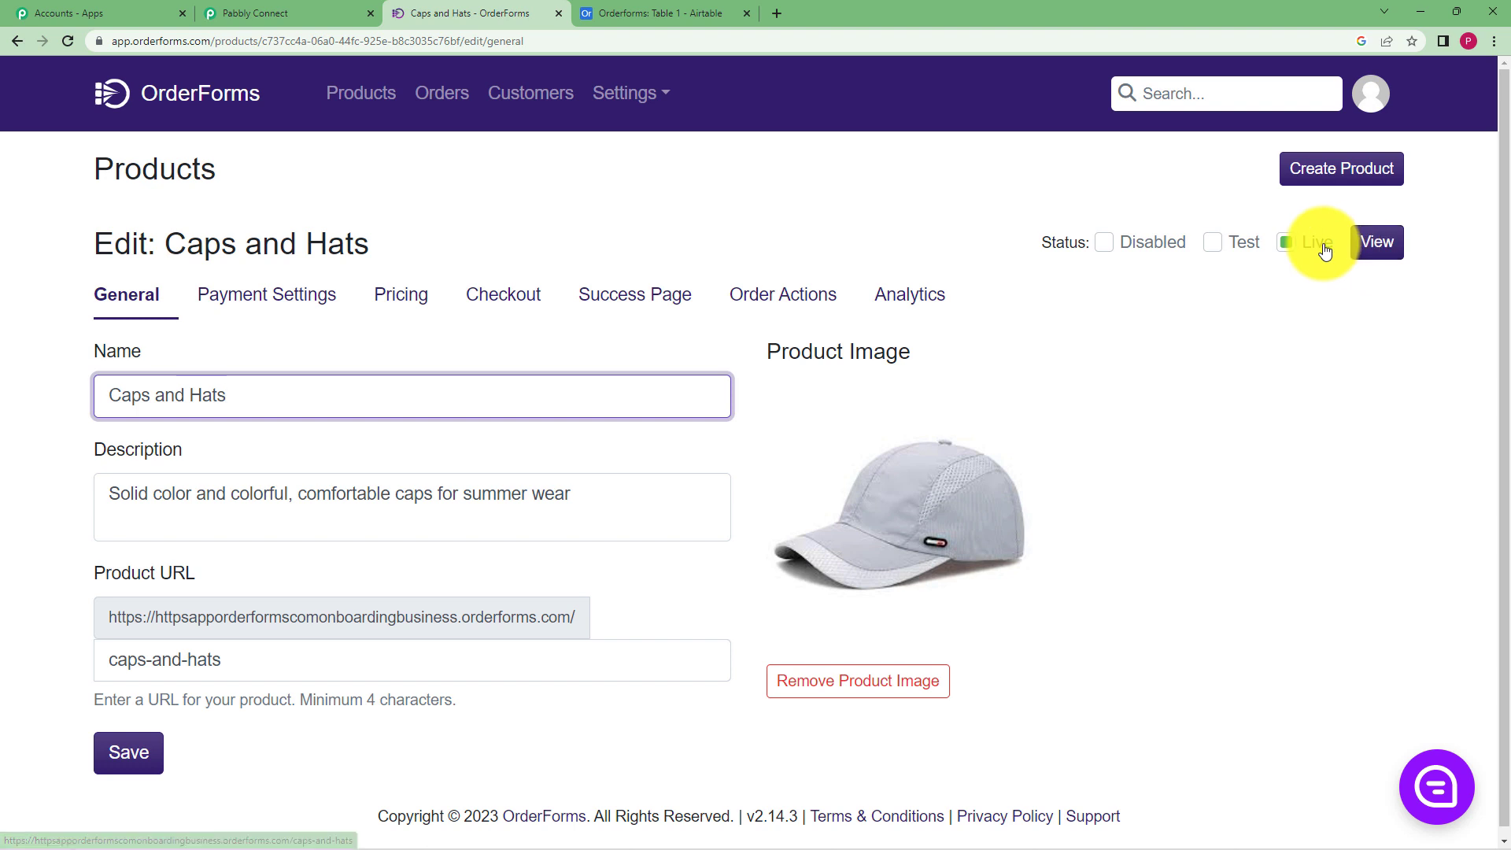
click(1373, 244)
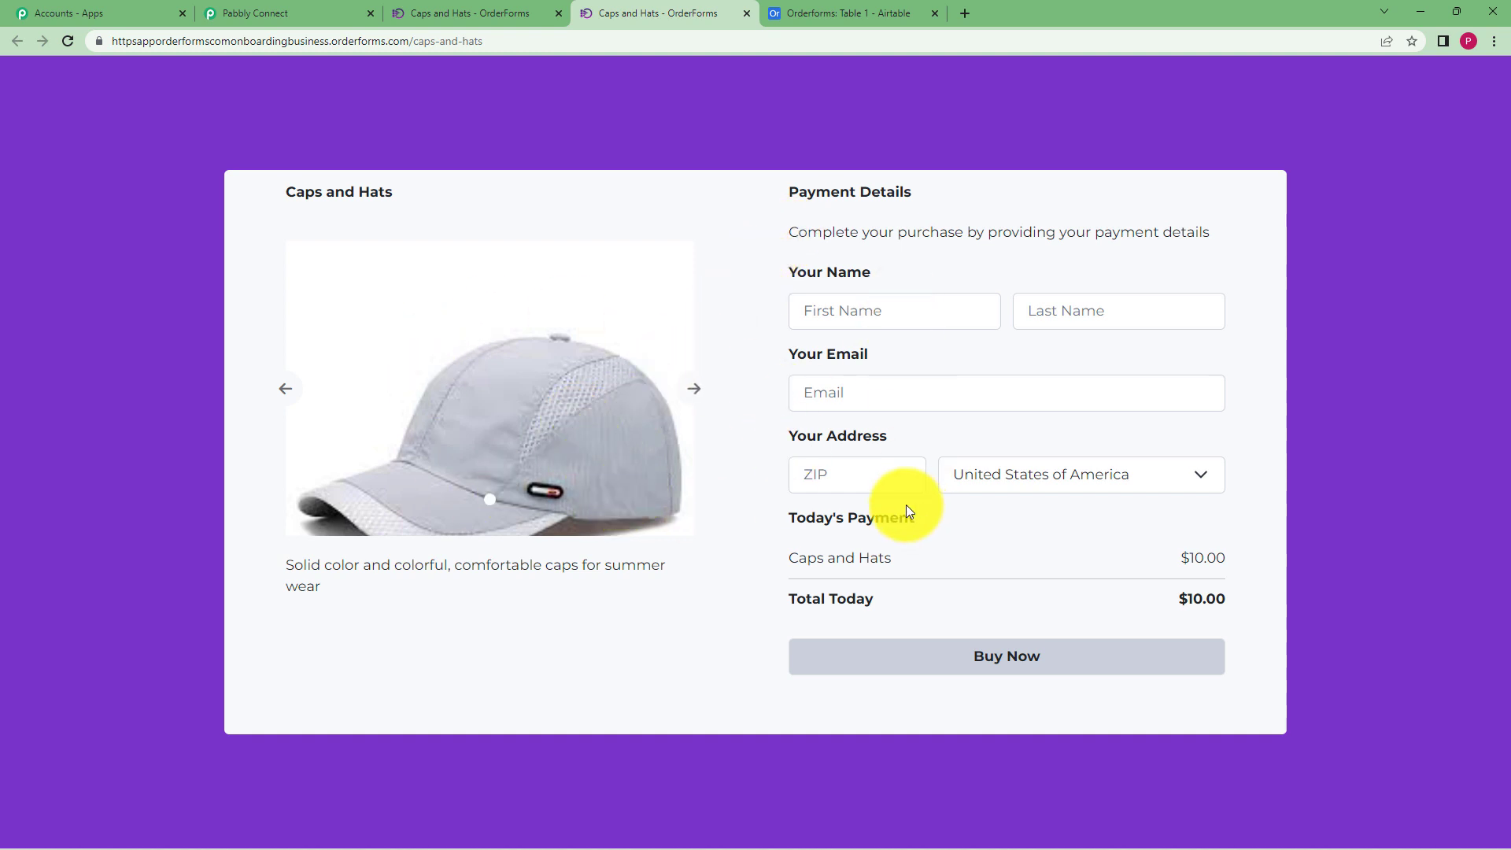
click(353, 13)
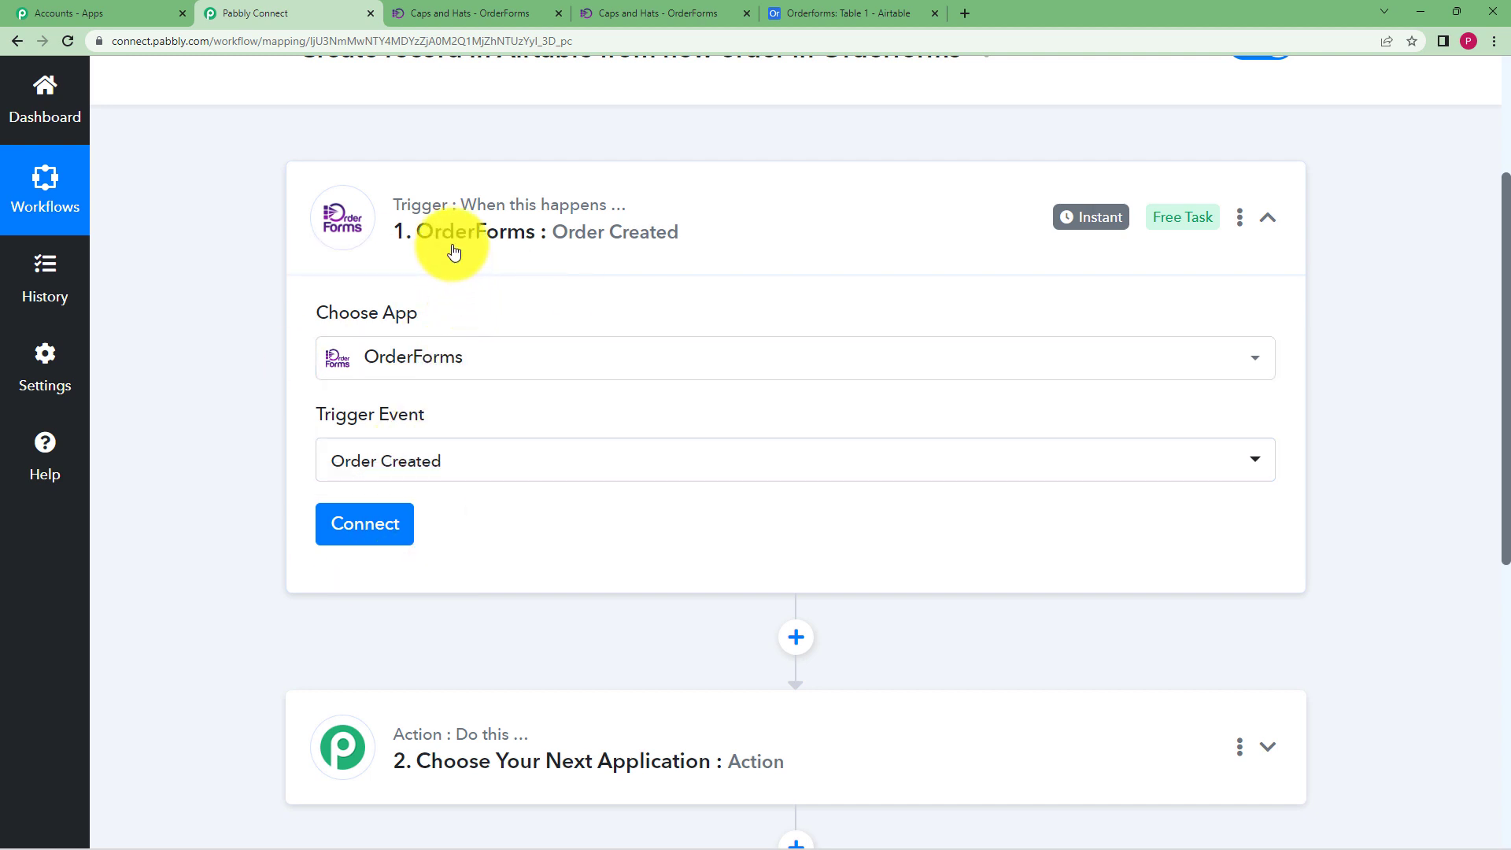
Add and authorize a new OrderForms connection for the trigger step
click(366, 526)
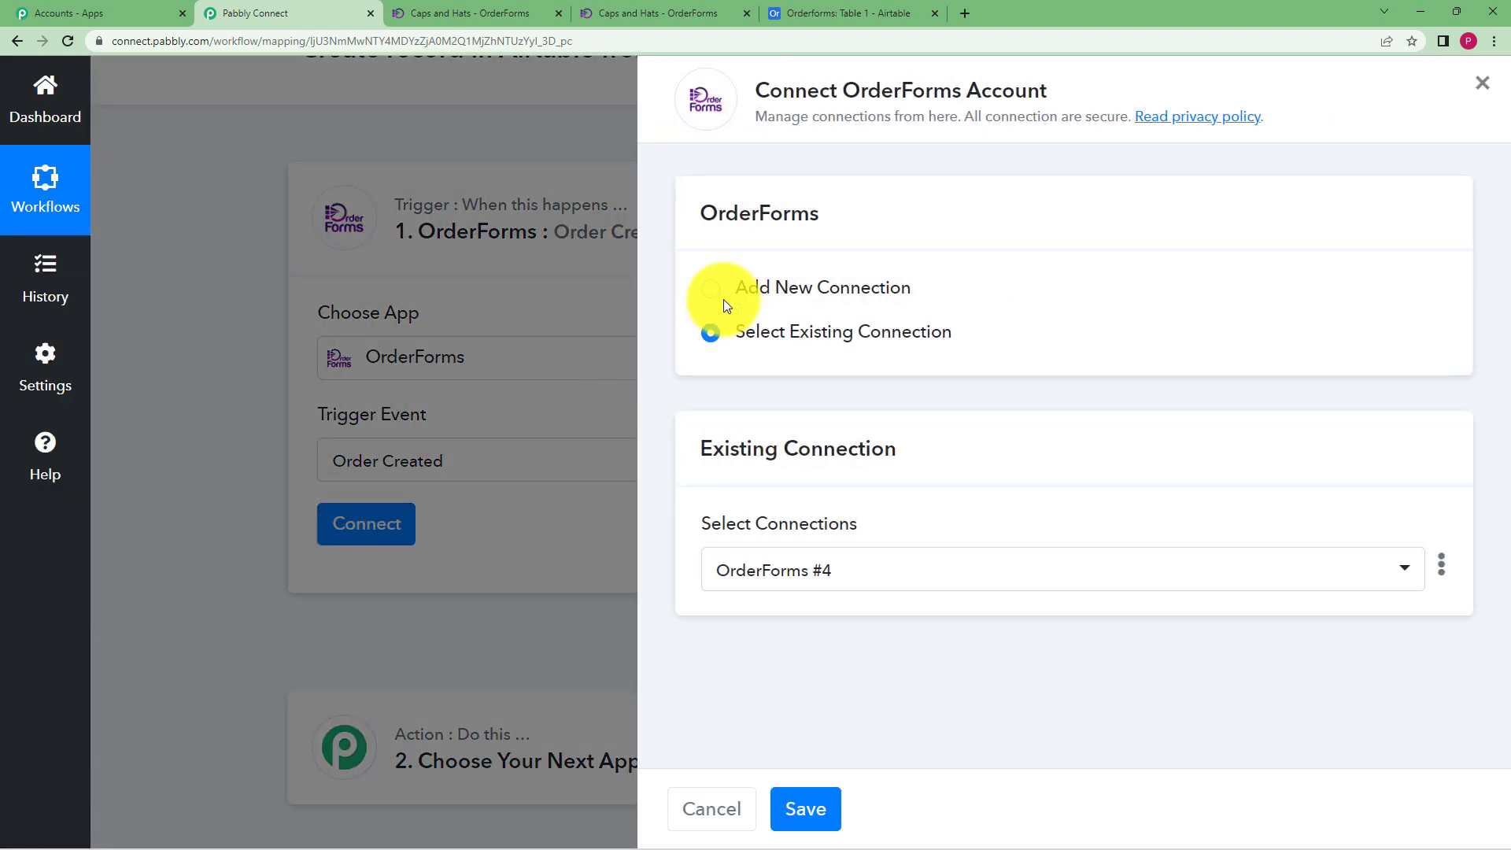
click(710, 295)
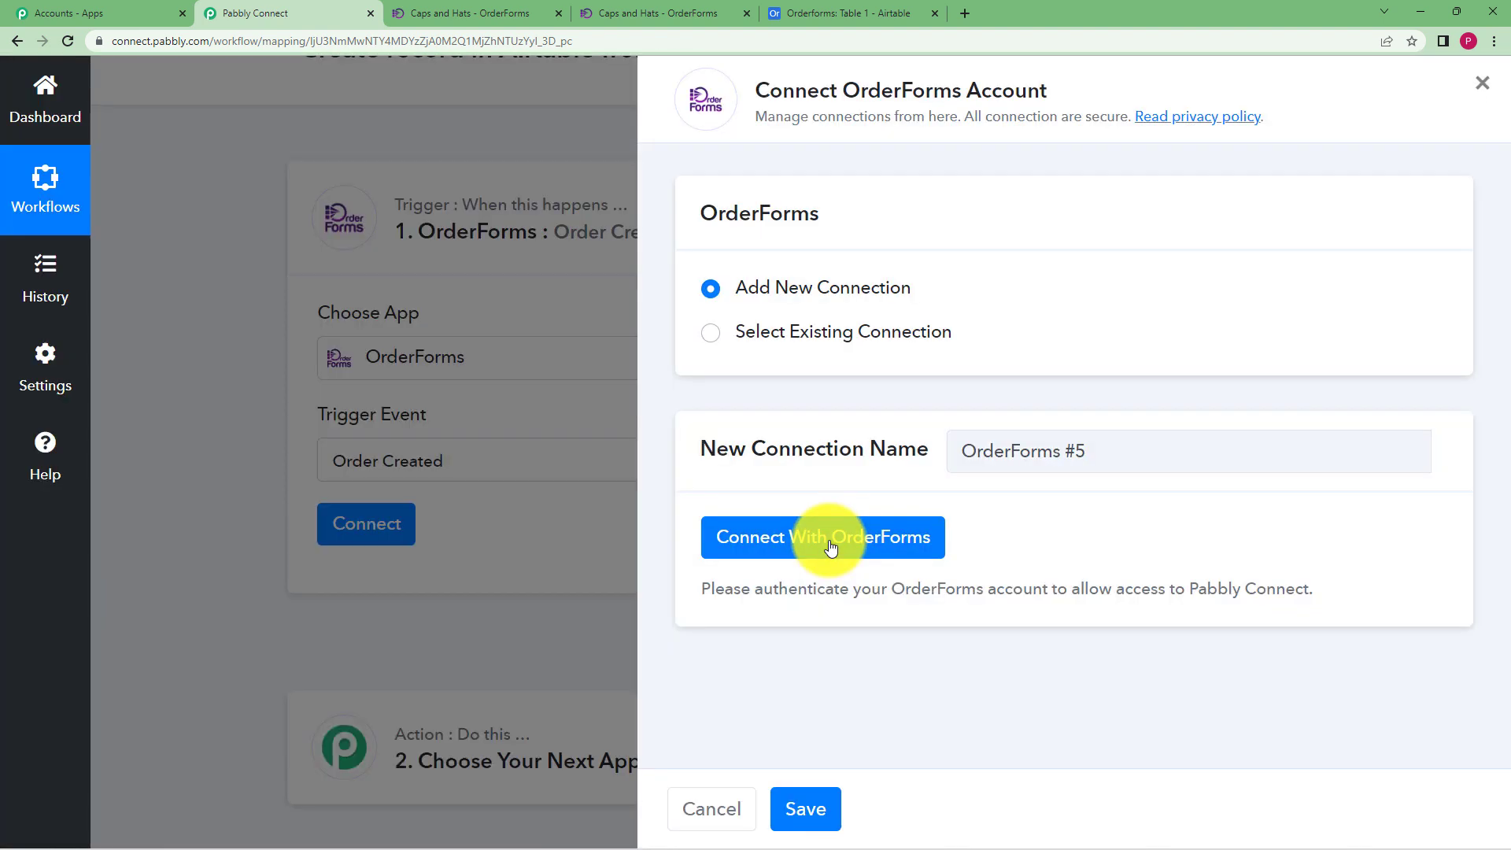
click(832, 547)
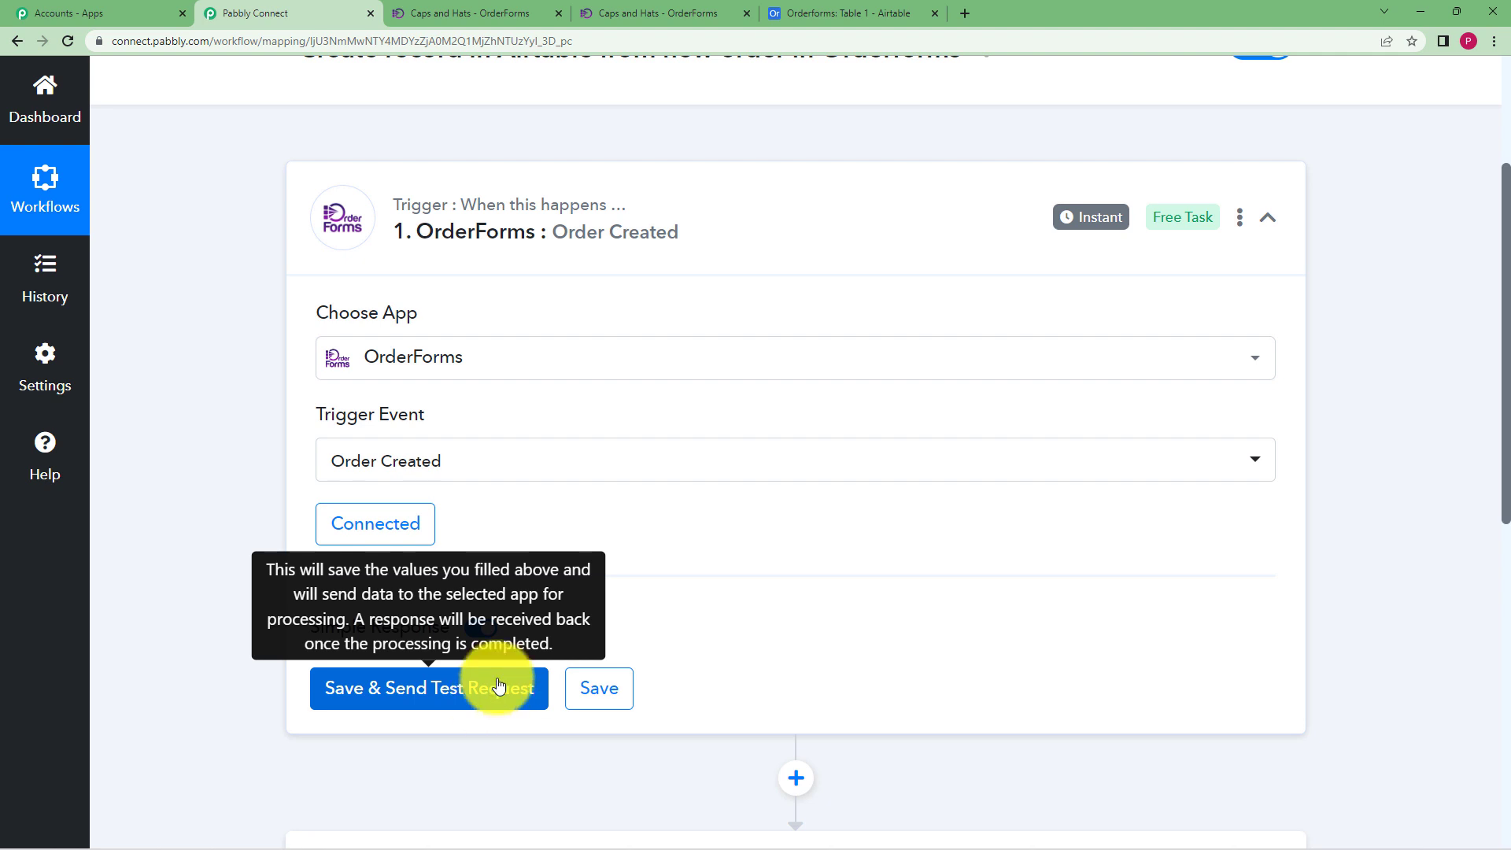
click(675, 12)
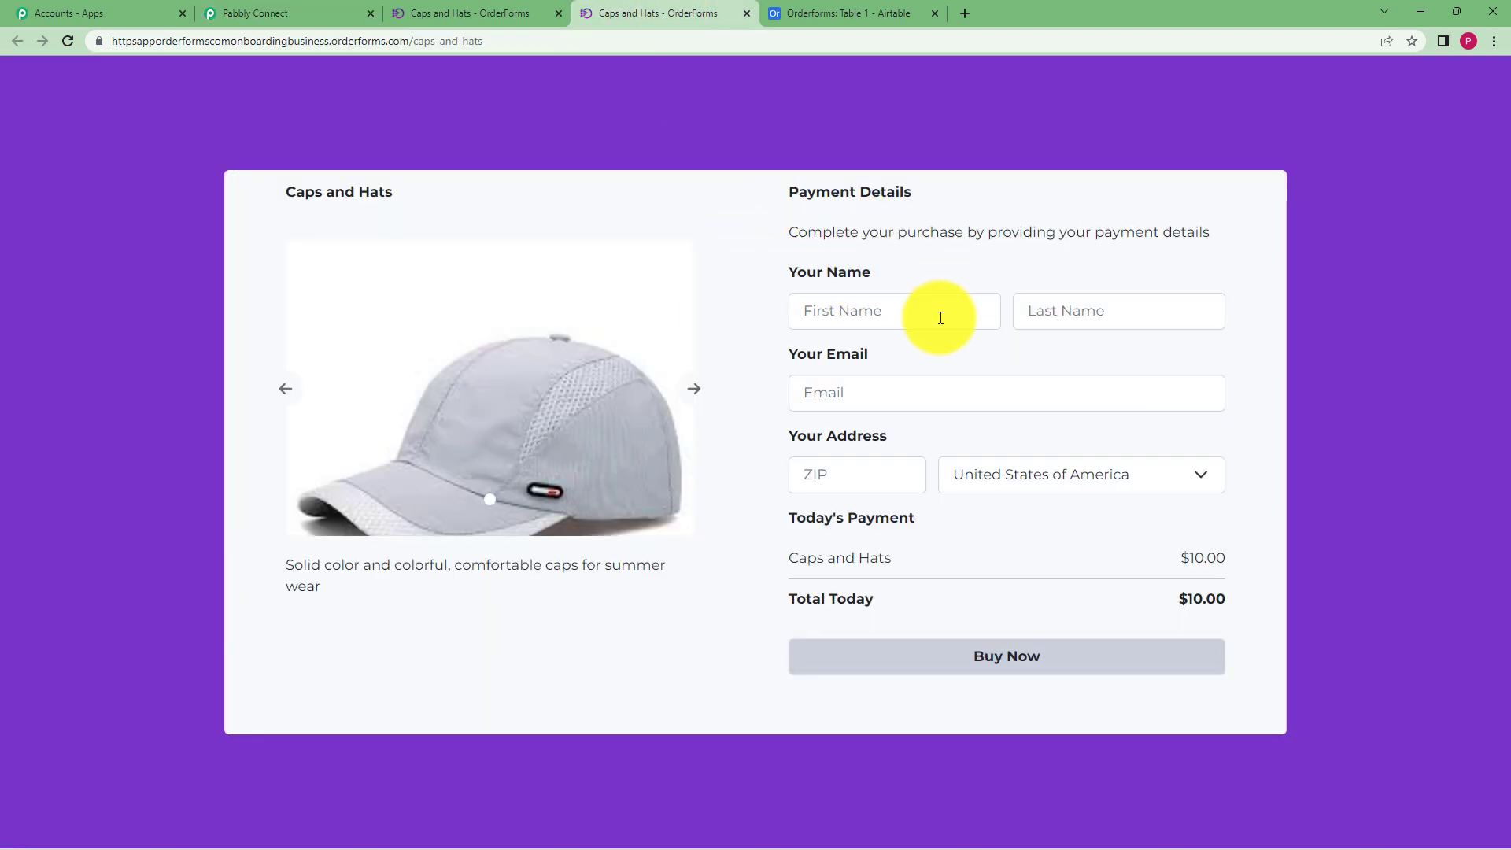
Save the trigger and send a test request so it waits for order data
click(304, 12)
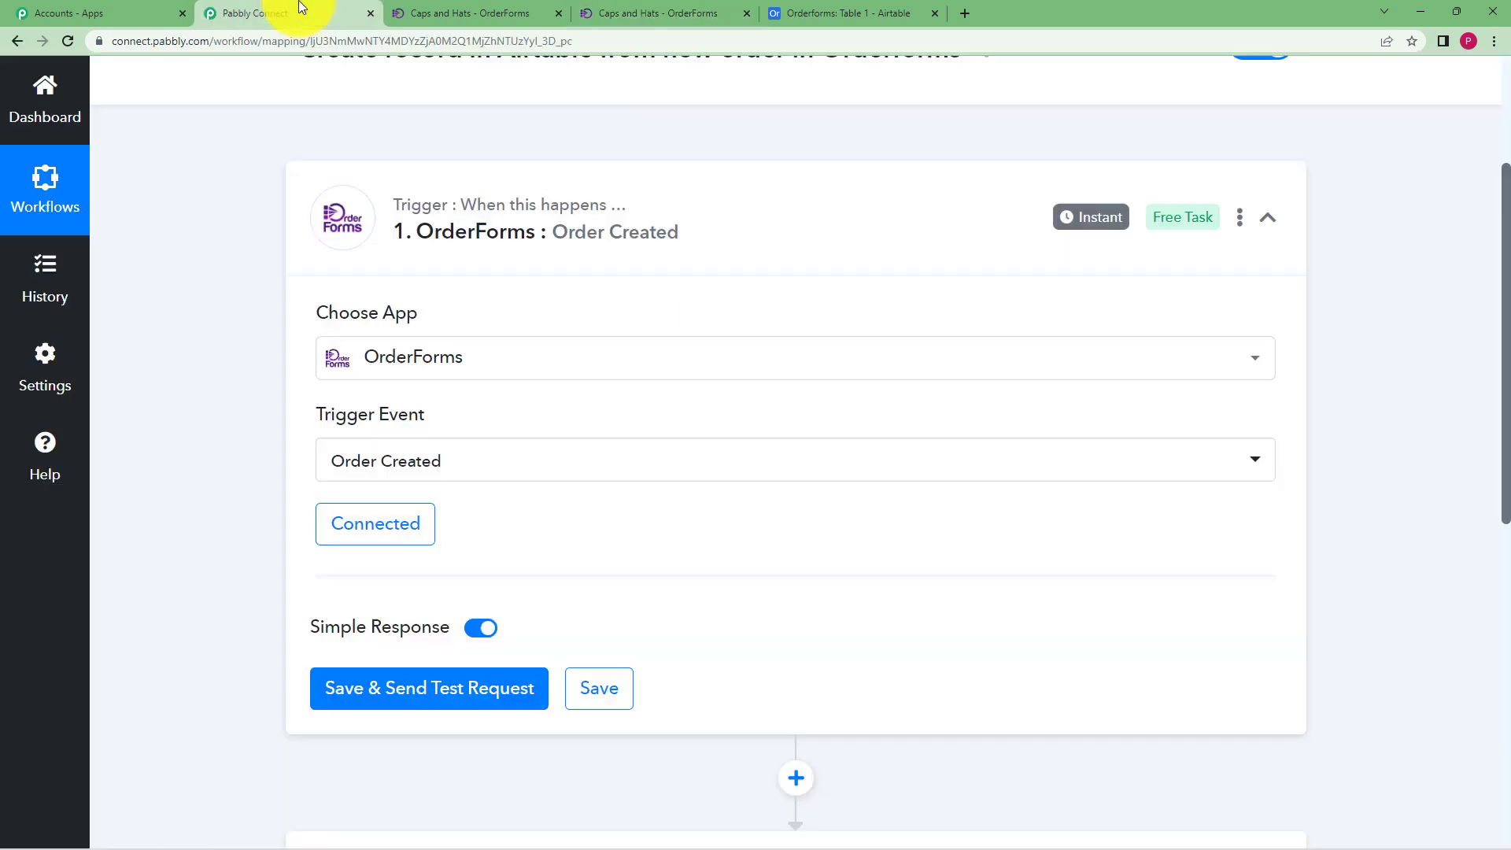
click(389, 689)
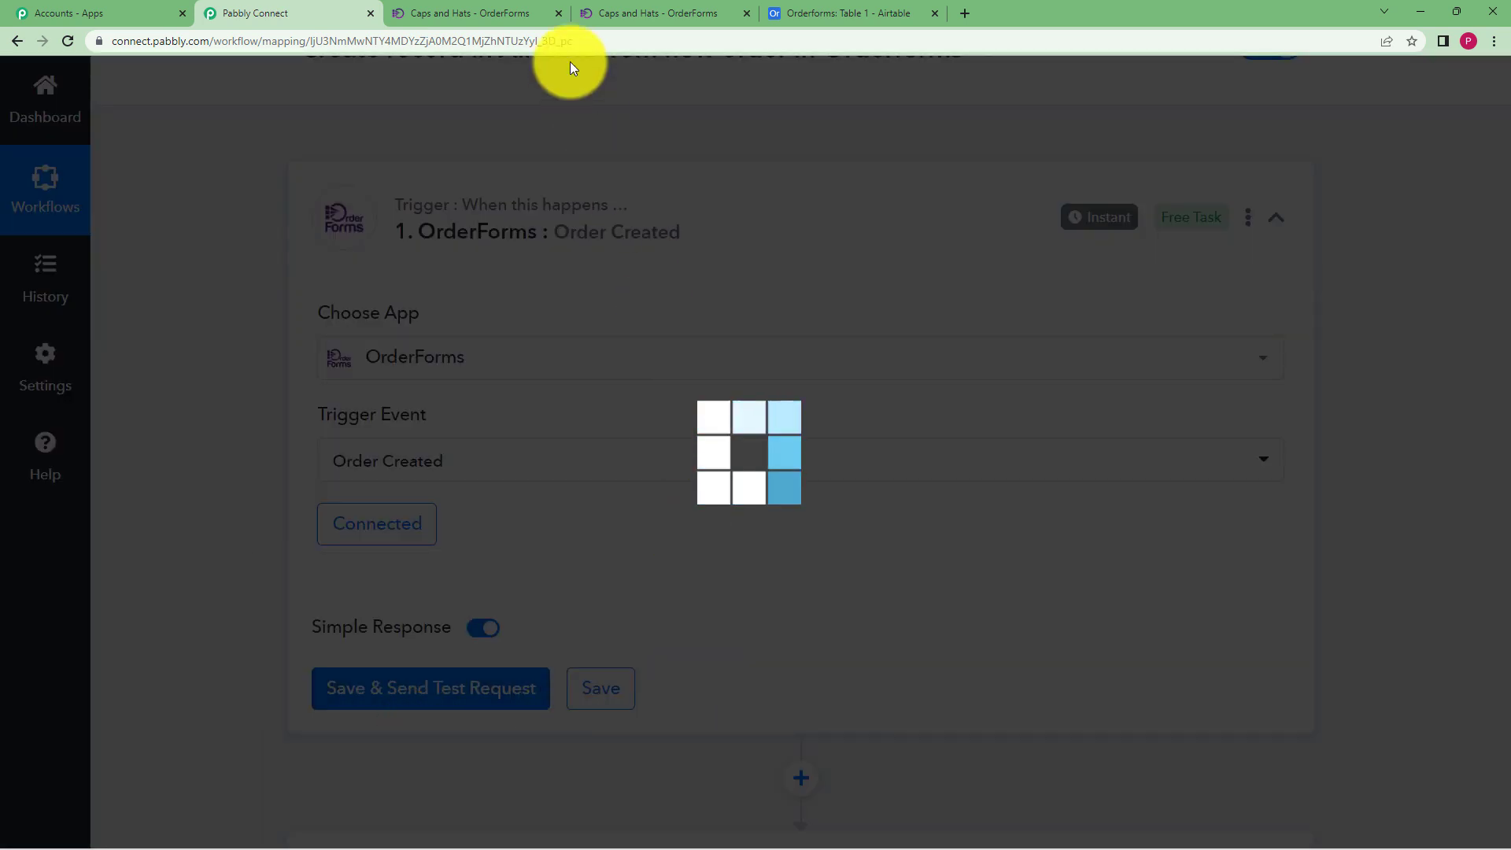
click(630, 13)
Fill in the buyer's first and last name, e-mail and ZIP code, then buy Caps and Hats
click(939, 309)
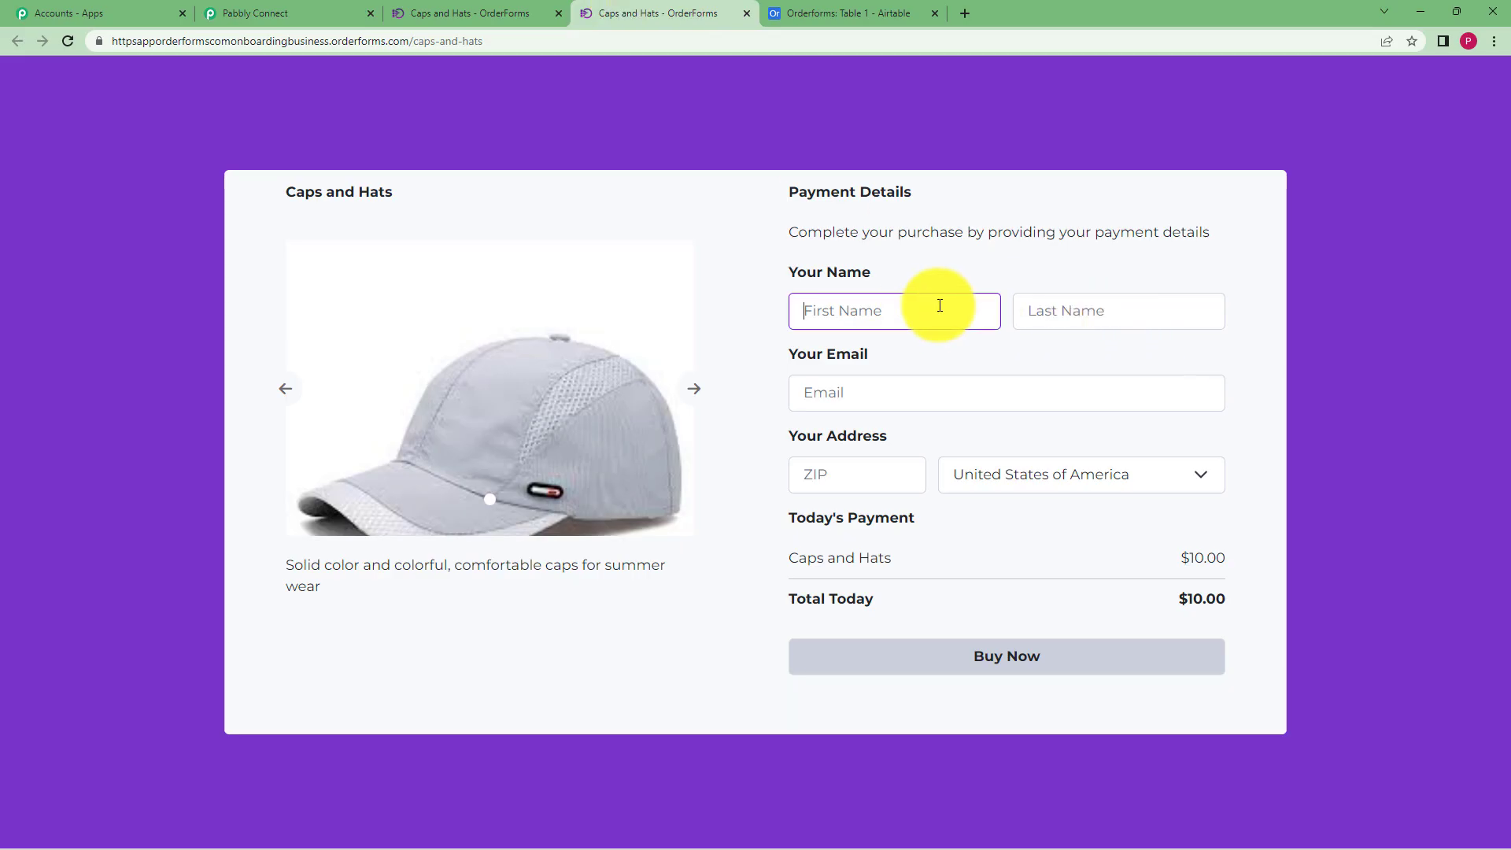
click(1056, 303)
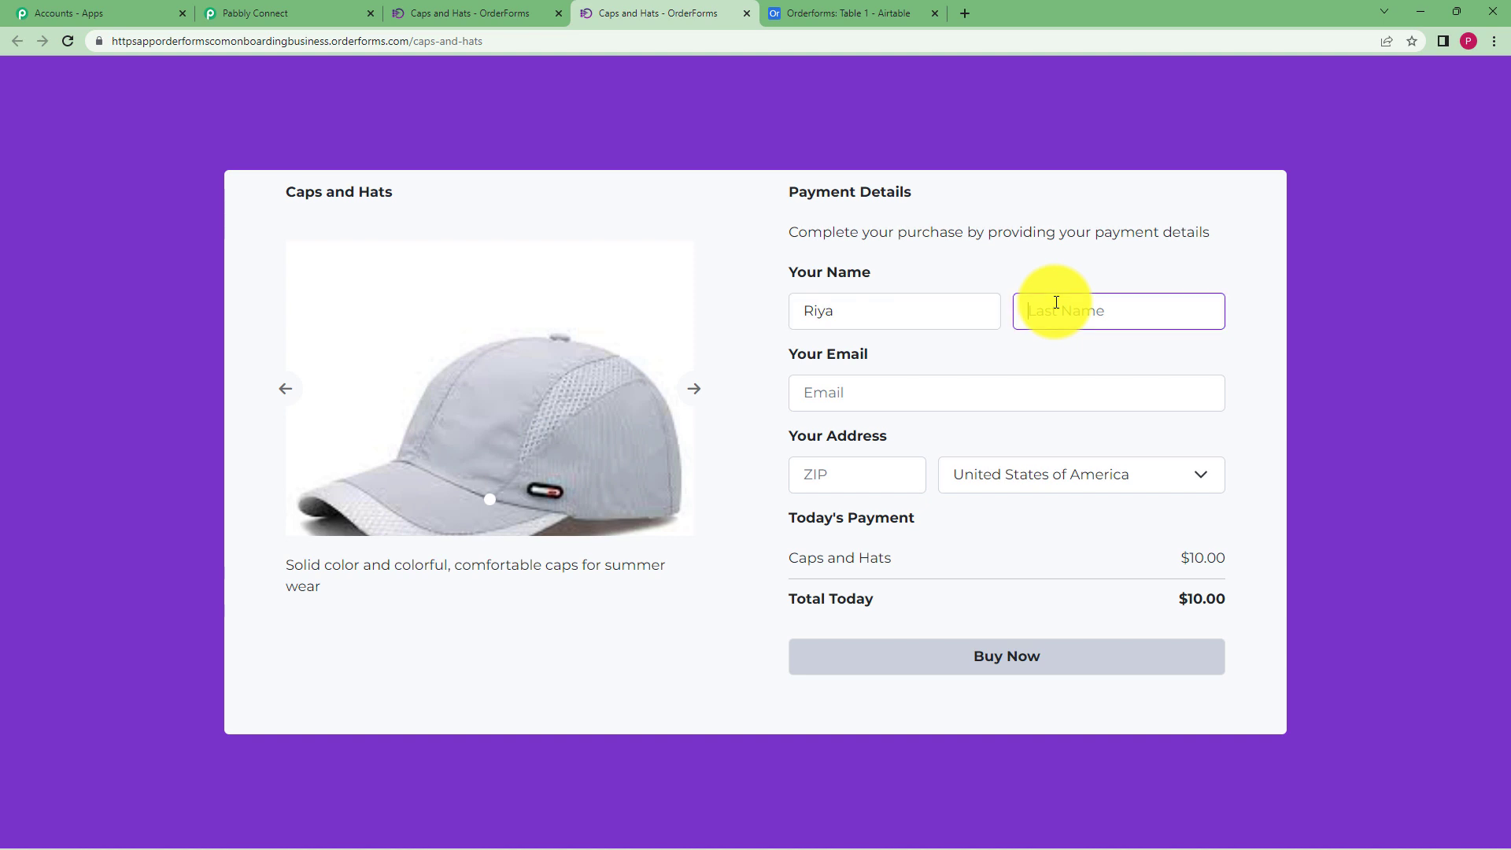
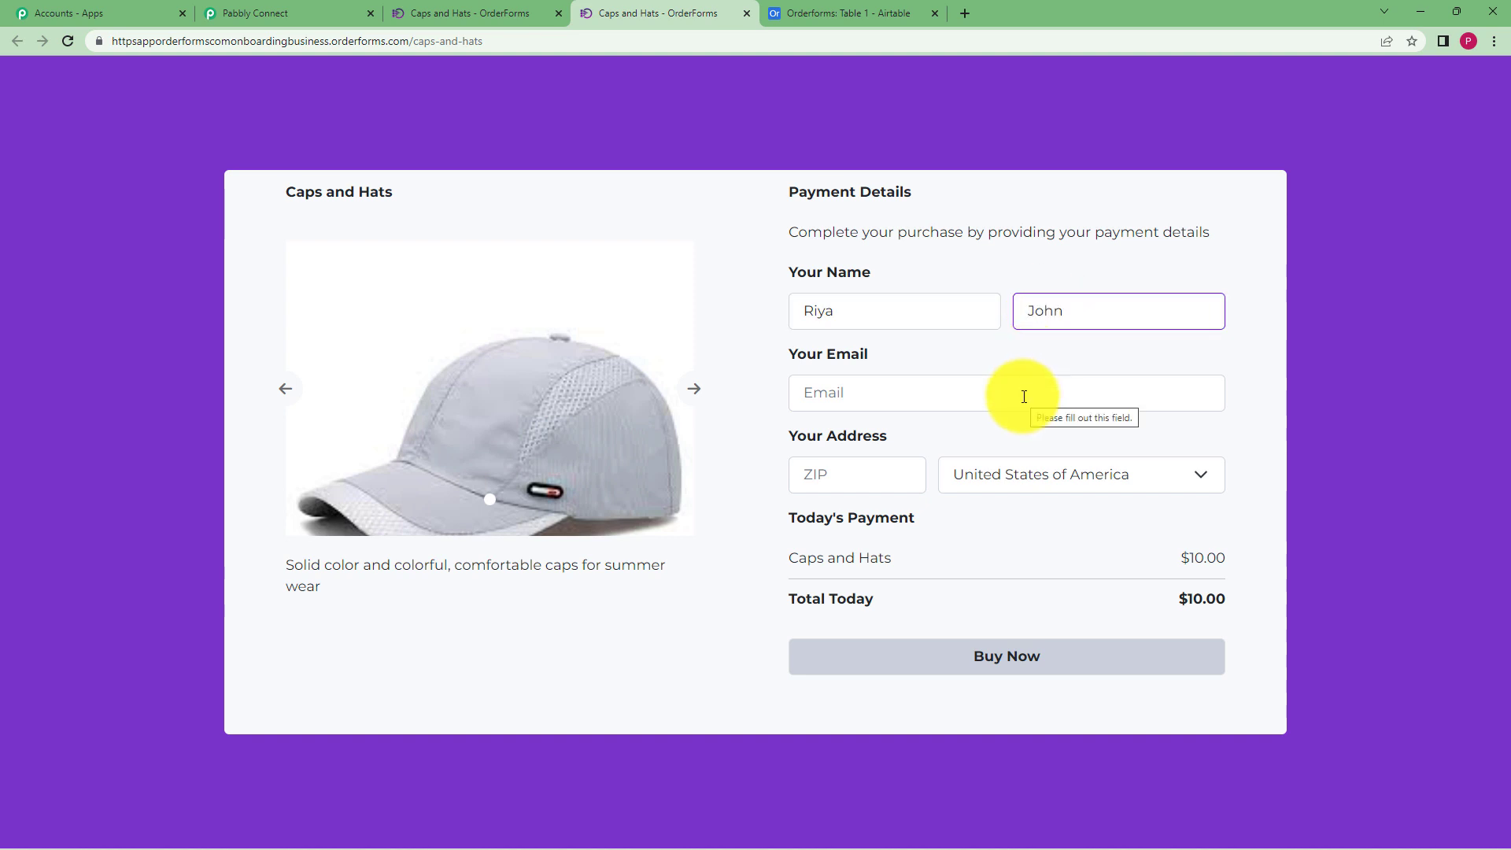
click(1013, 395)
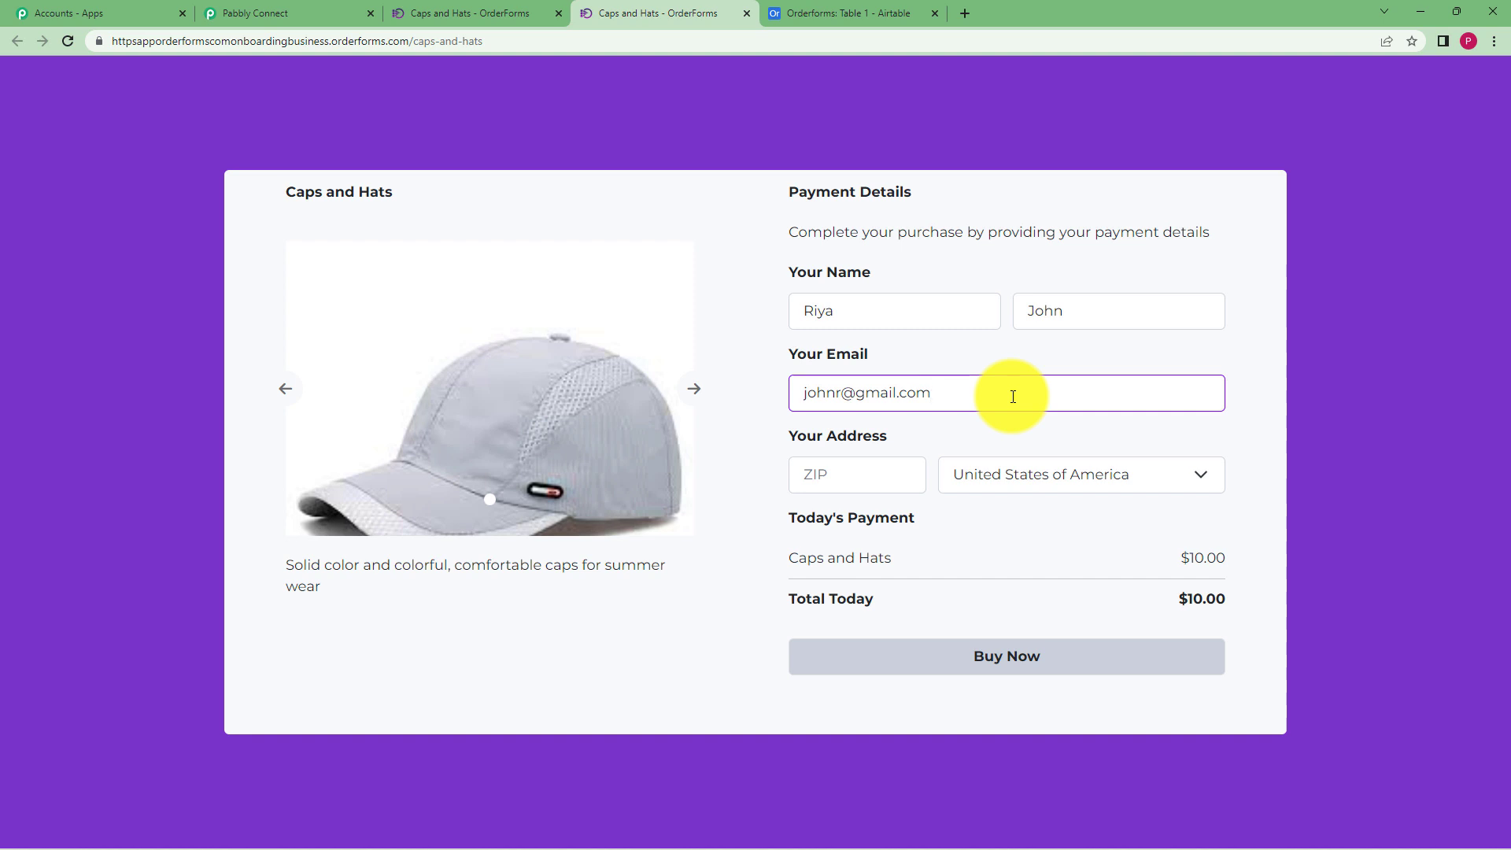
click(871, 479)
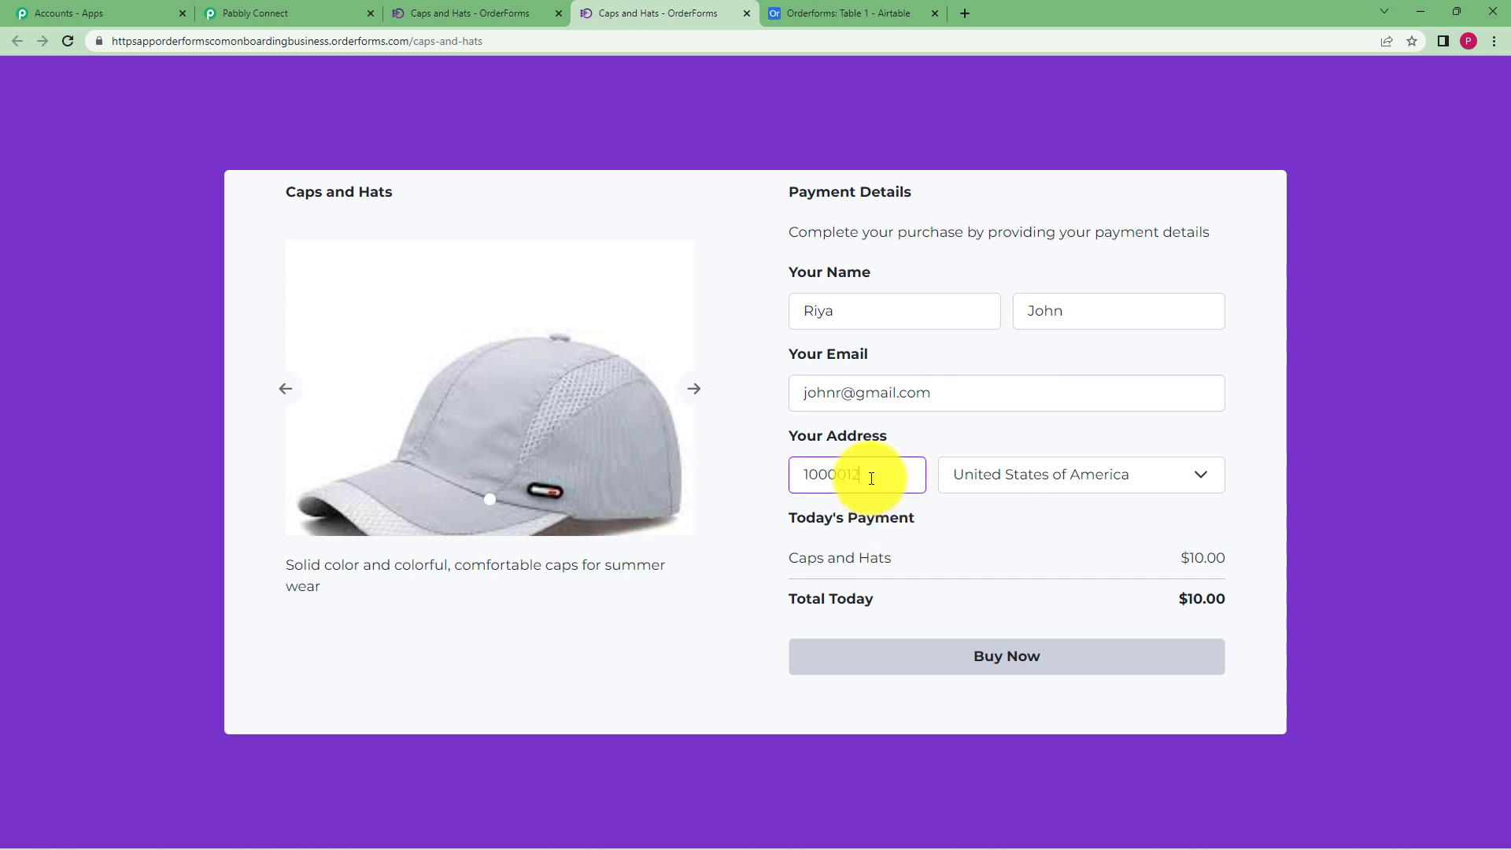
click(1106, 479)
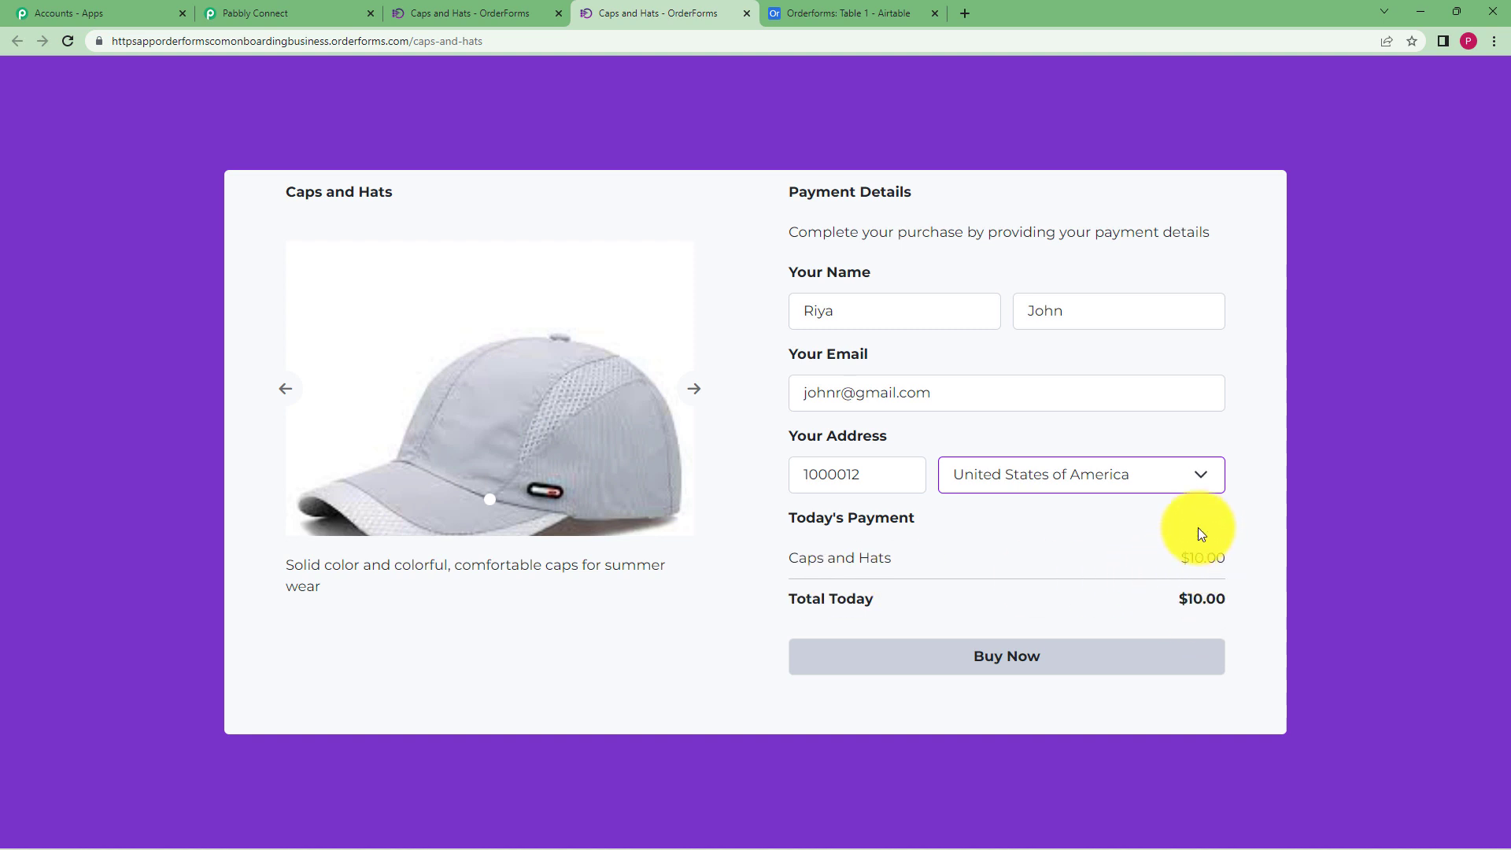
click(1110, 662)
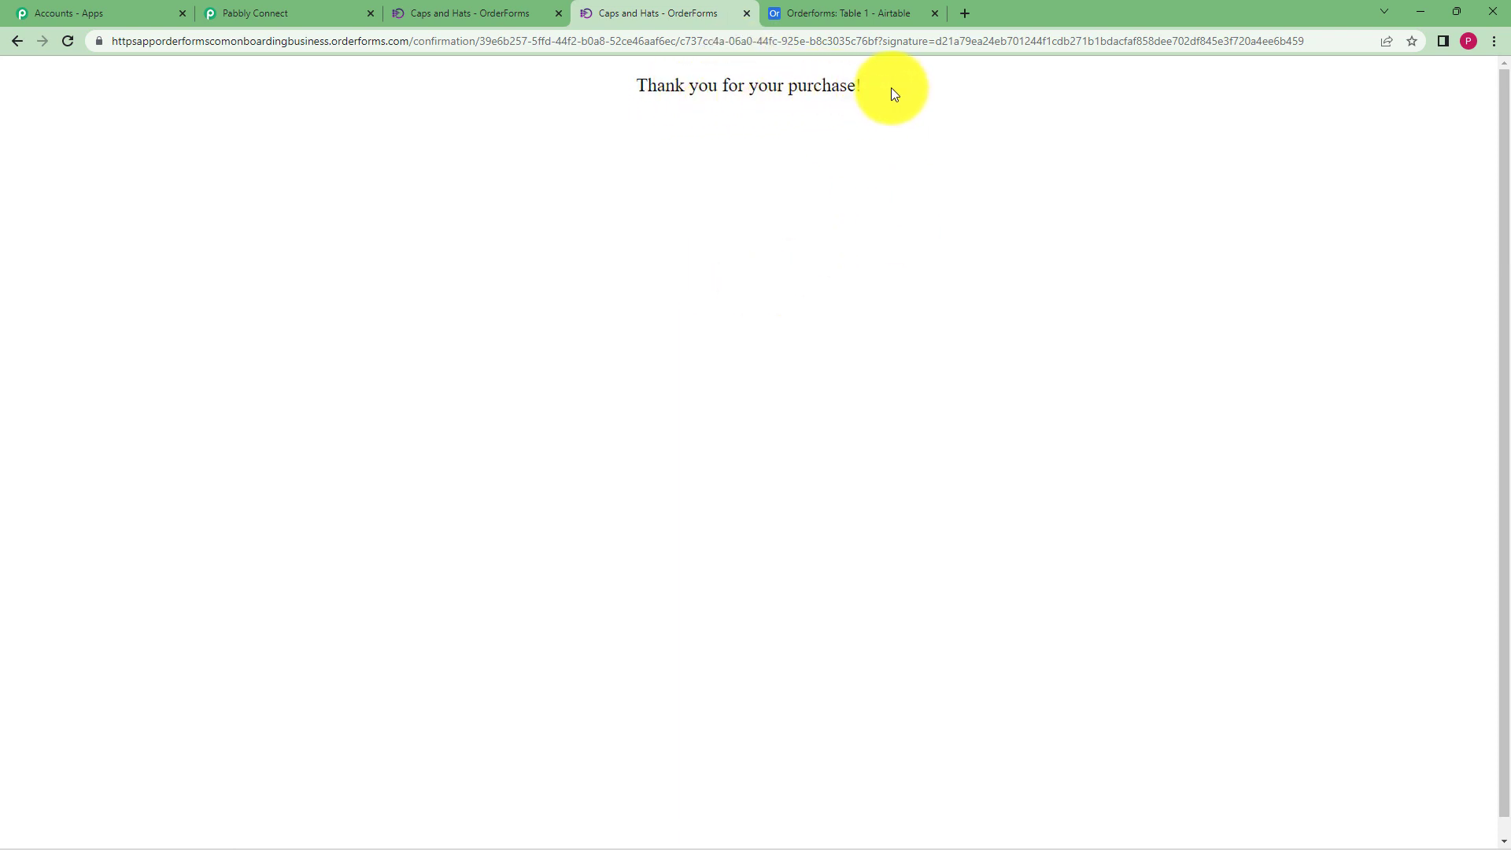
click(337, 6)
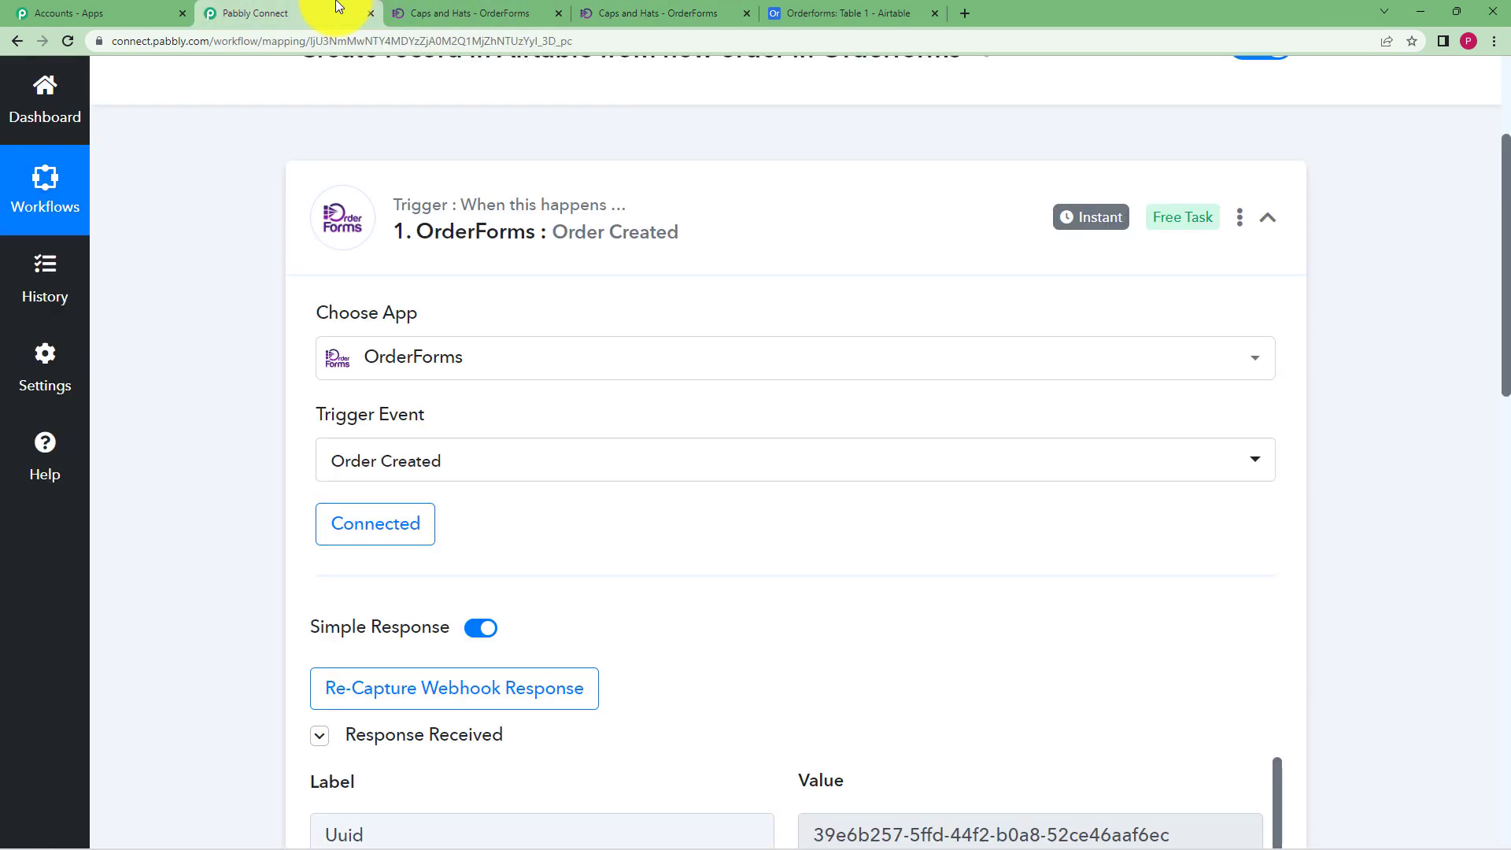
scroll(293, 430, down, 5)
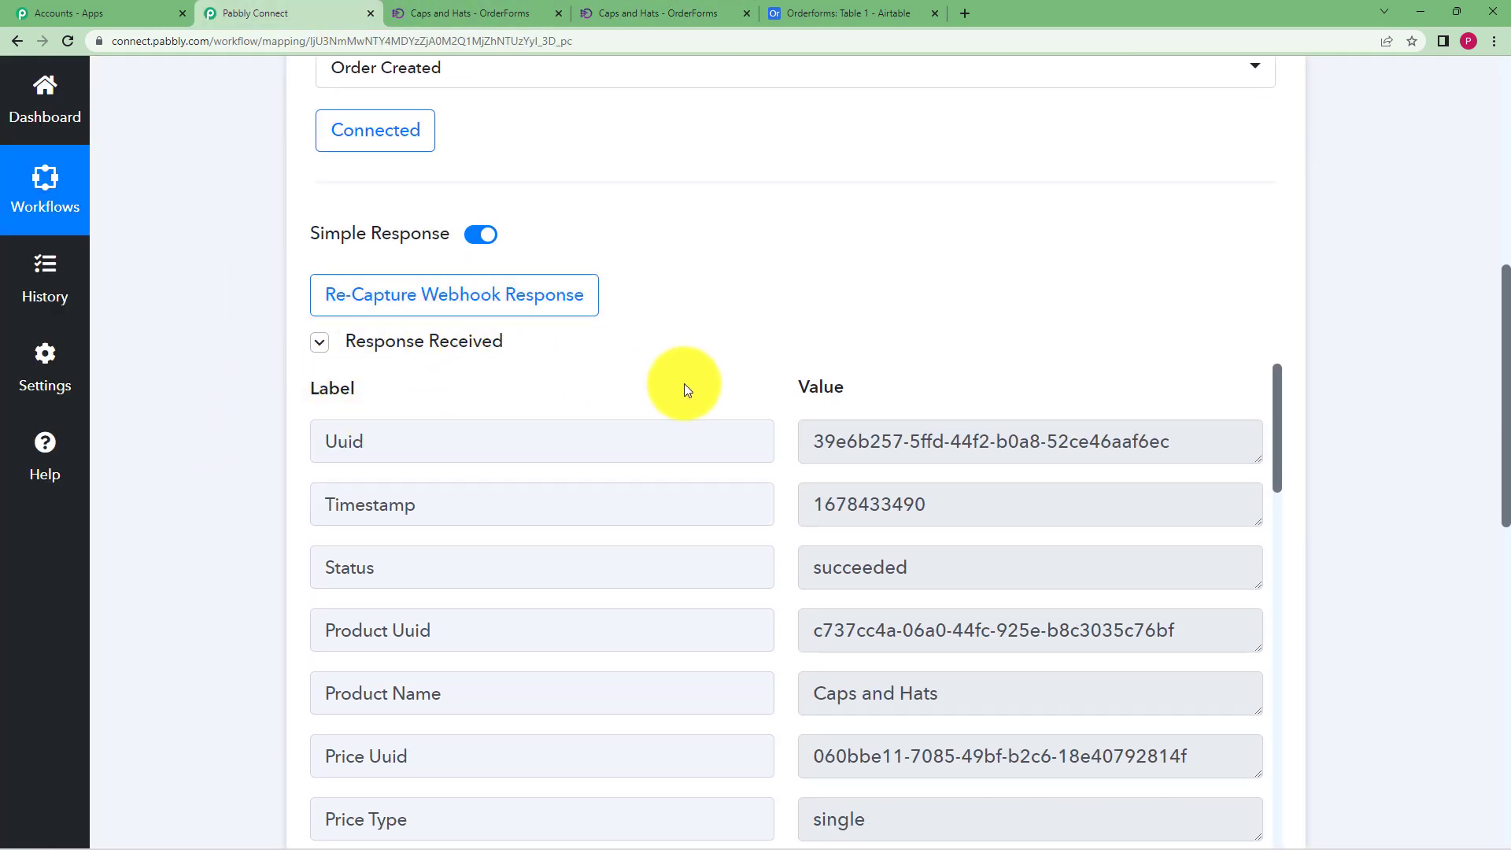
scroll(683, 386, down, 1)
drag(956, 621, 773, 629)
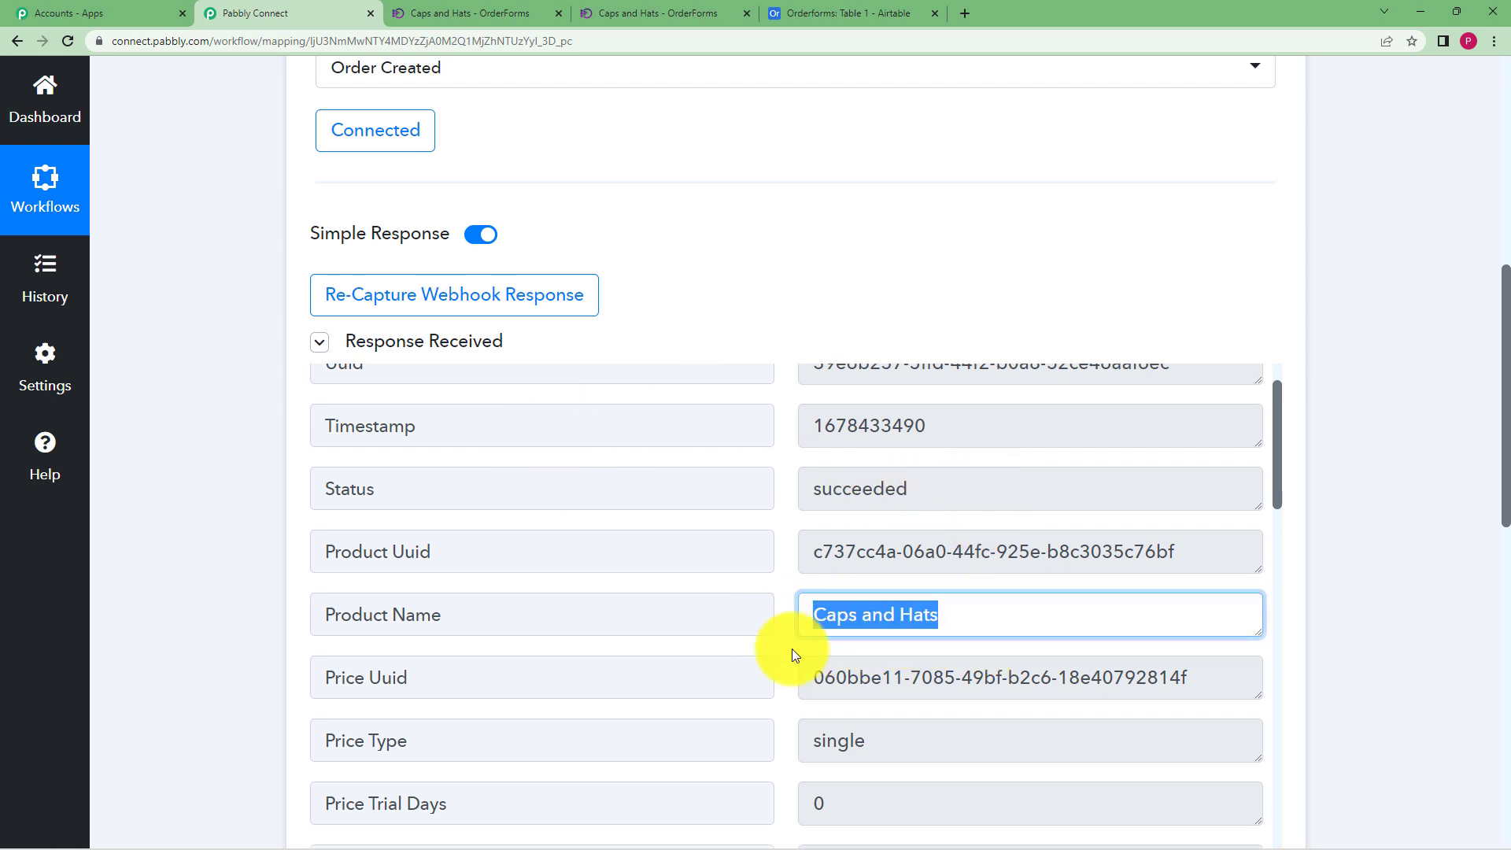
click(791, 647)
scroll(791, 647, down, 2)
scroll(792, 646, down, 2)
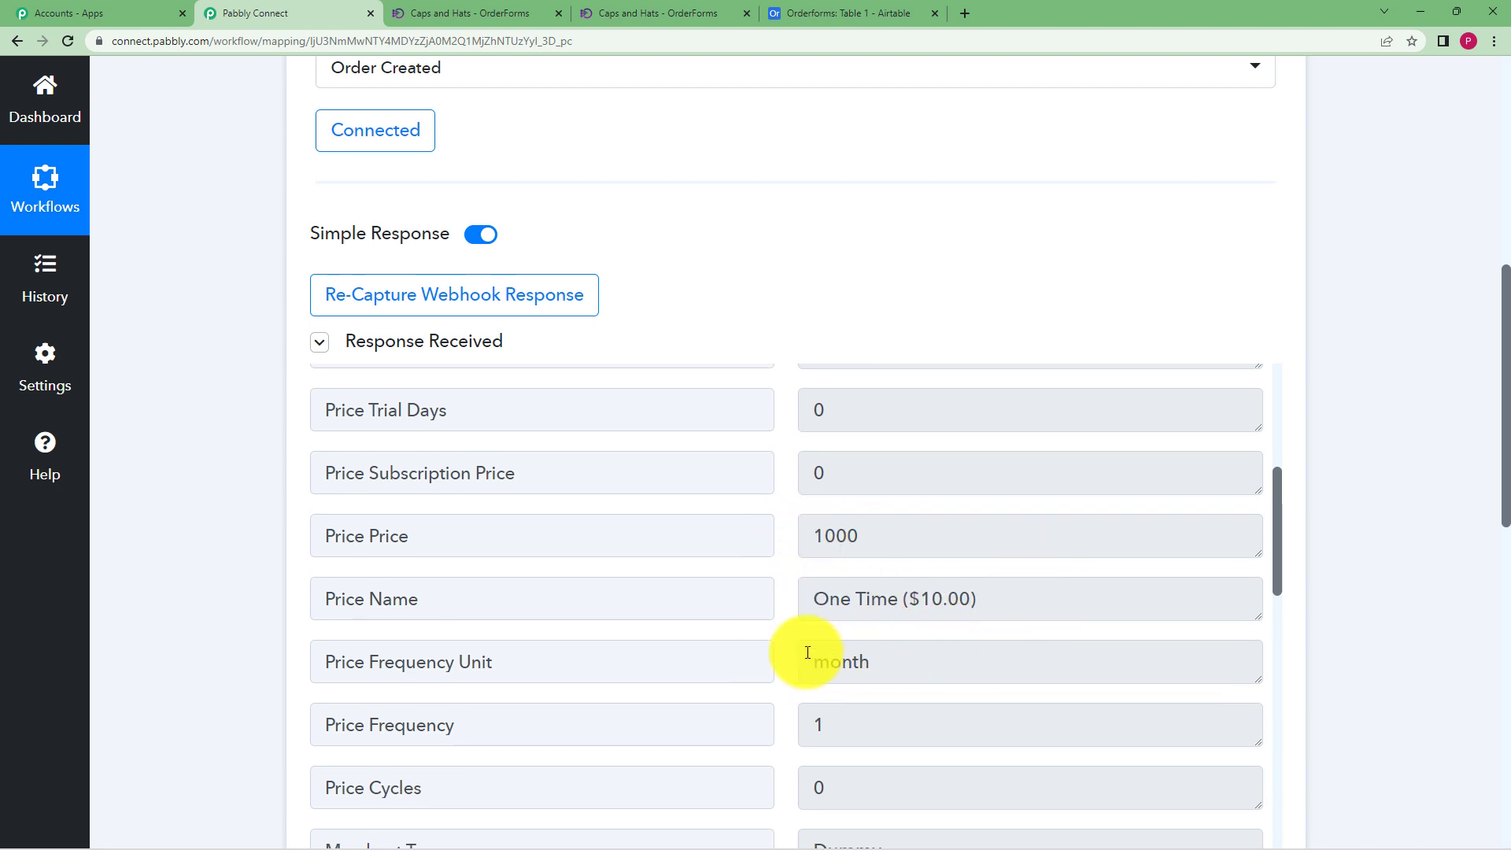
scroll(803, 651, down, 4)
scroll(810, 650, down, 11)
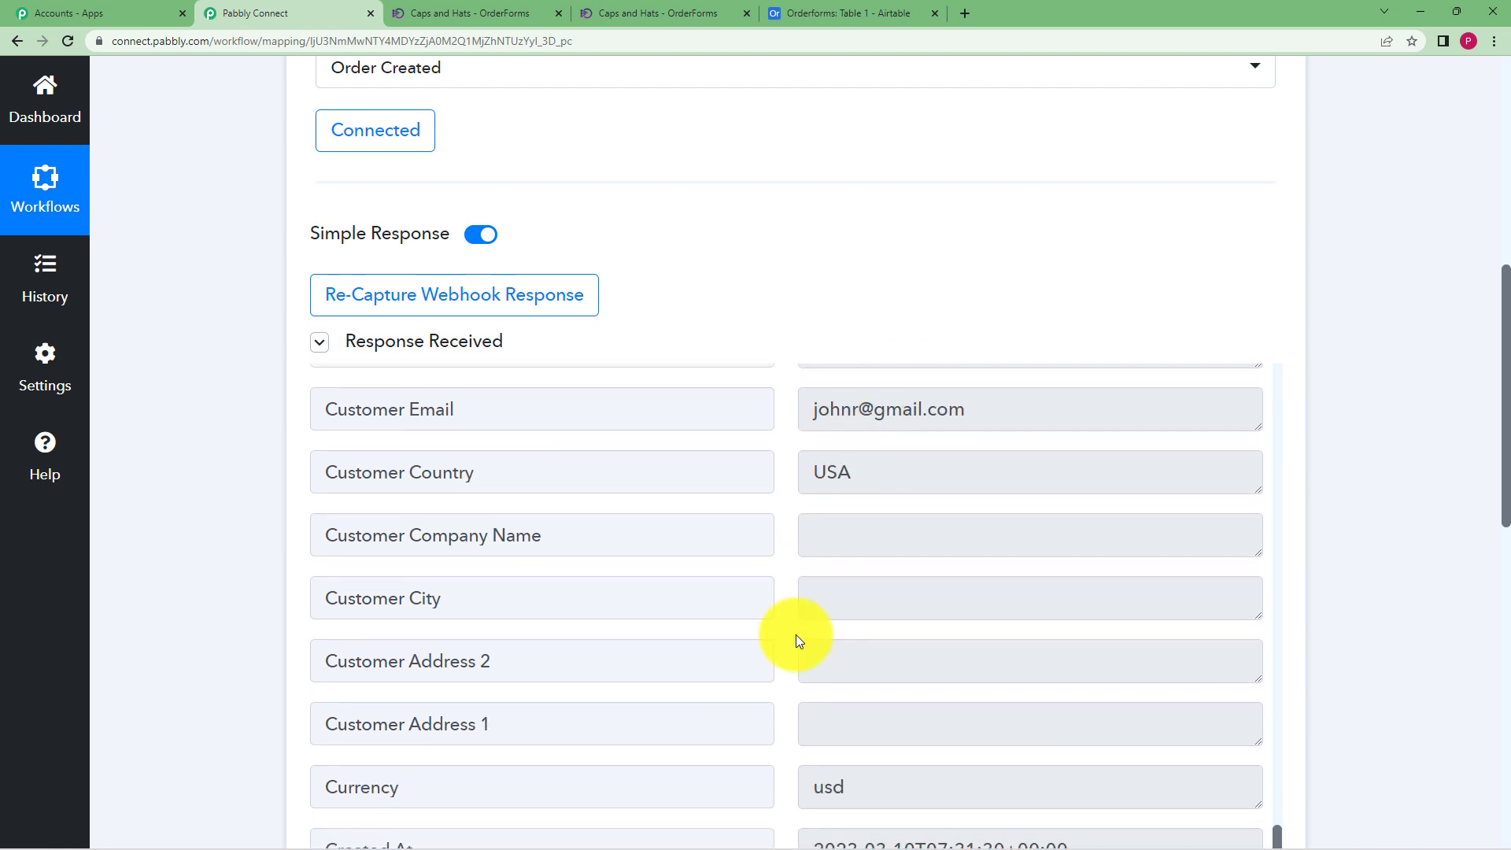
scroll(796, 635, down, 5)
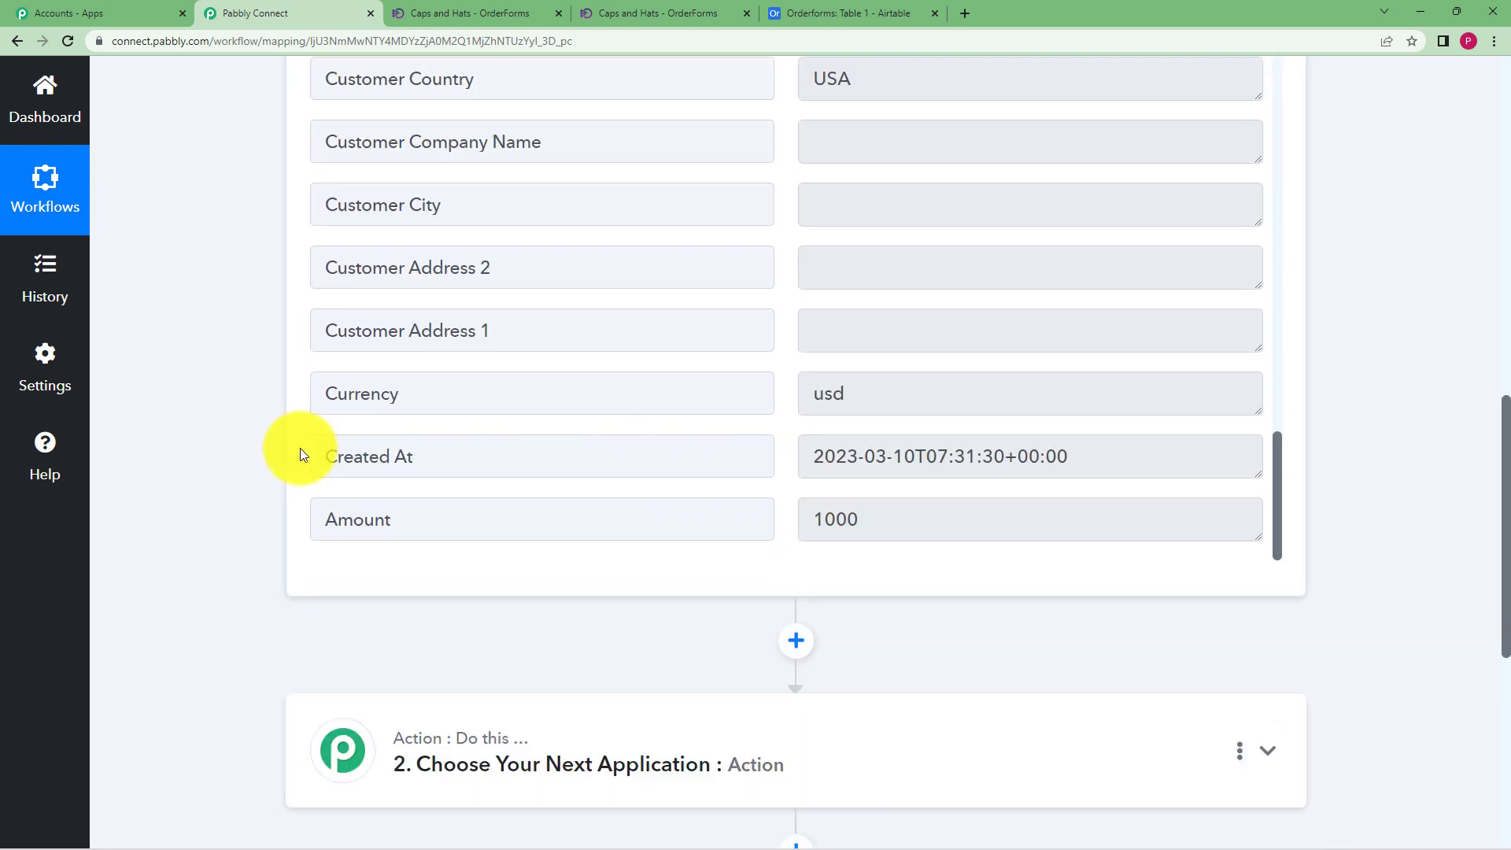
scroll(289, 271, up, 15)
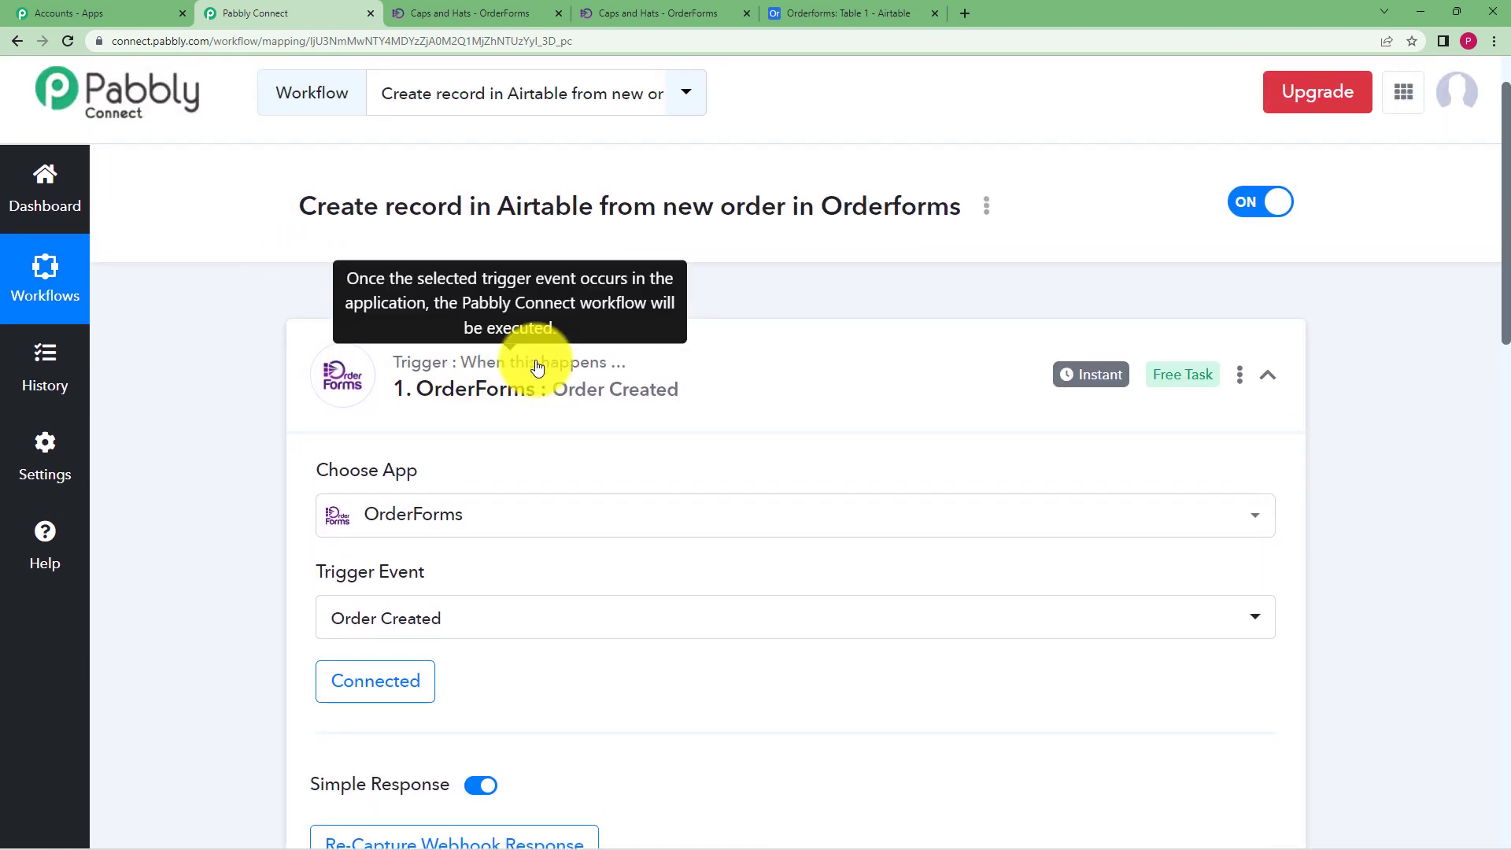
click(537, 368)
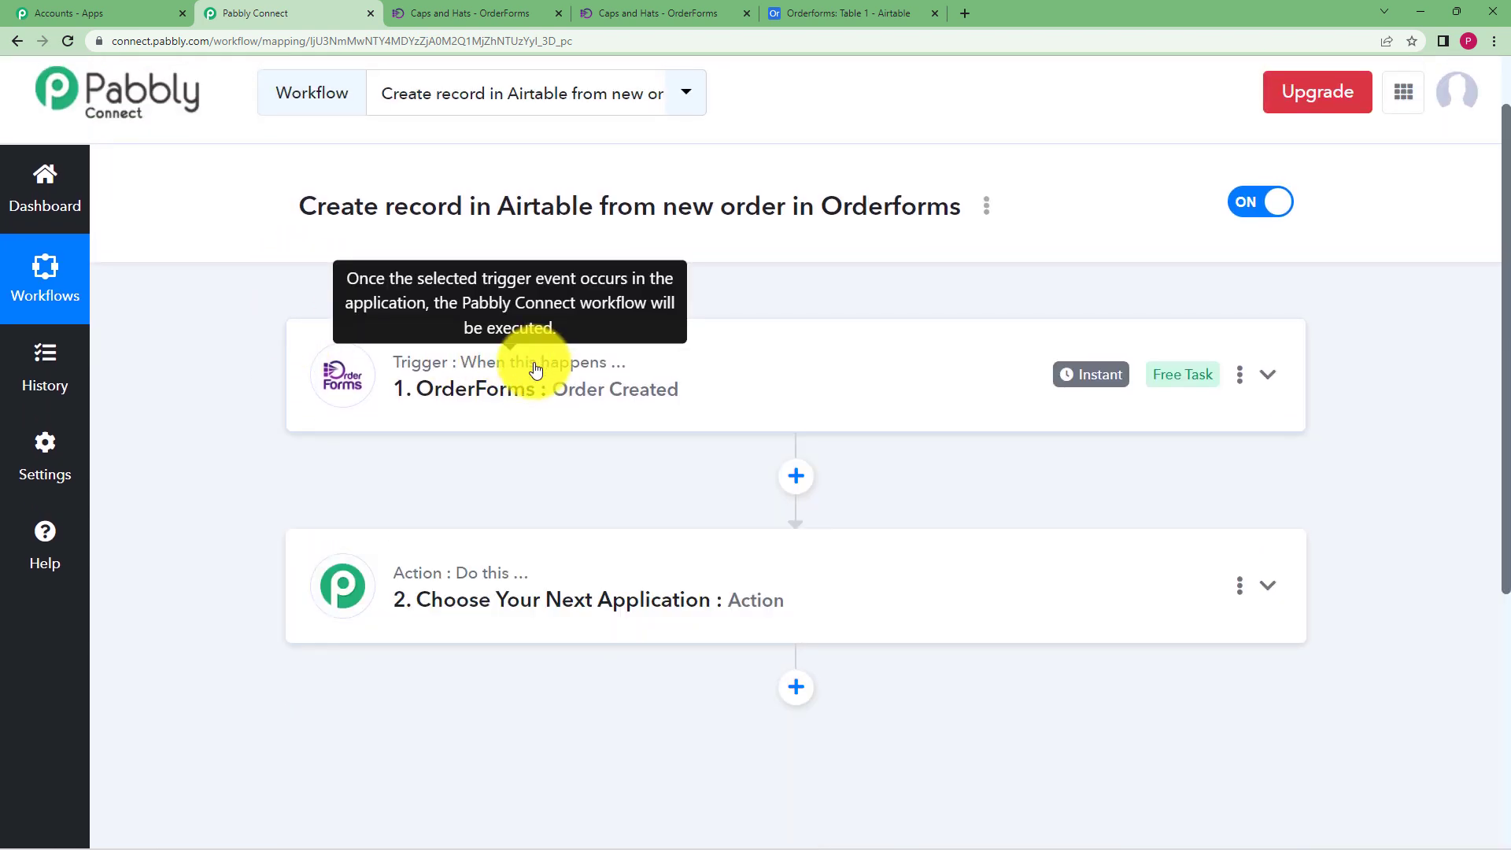
Search 'Airt' and choose Airtable as the action step's app
click(529, 578)
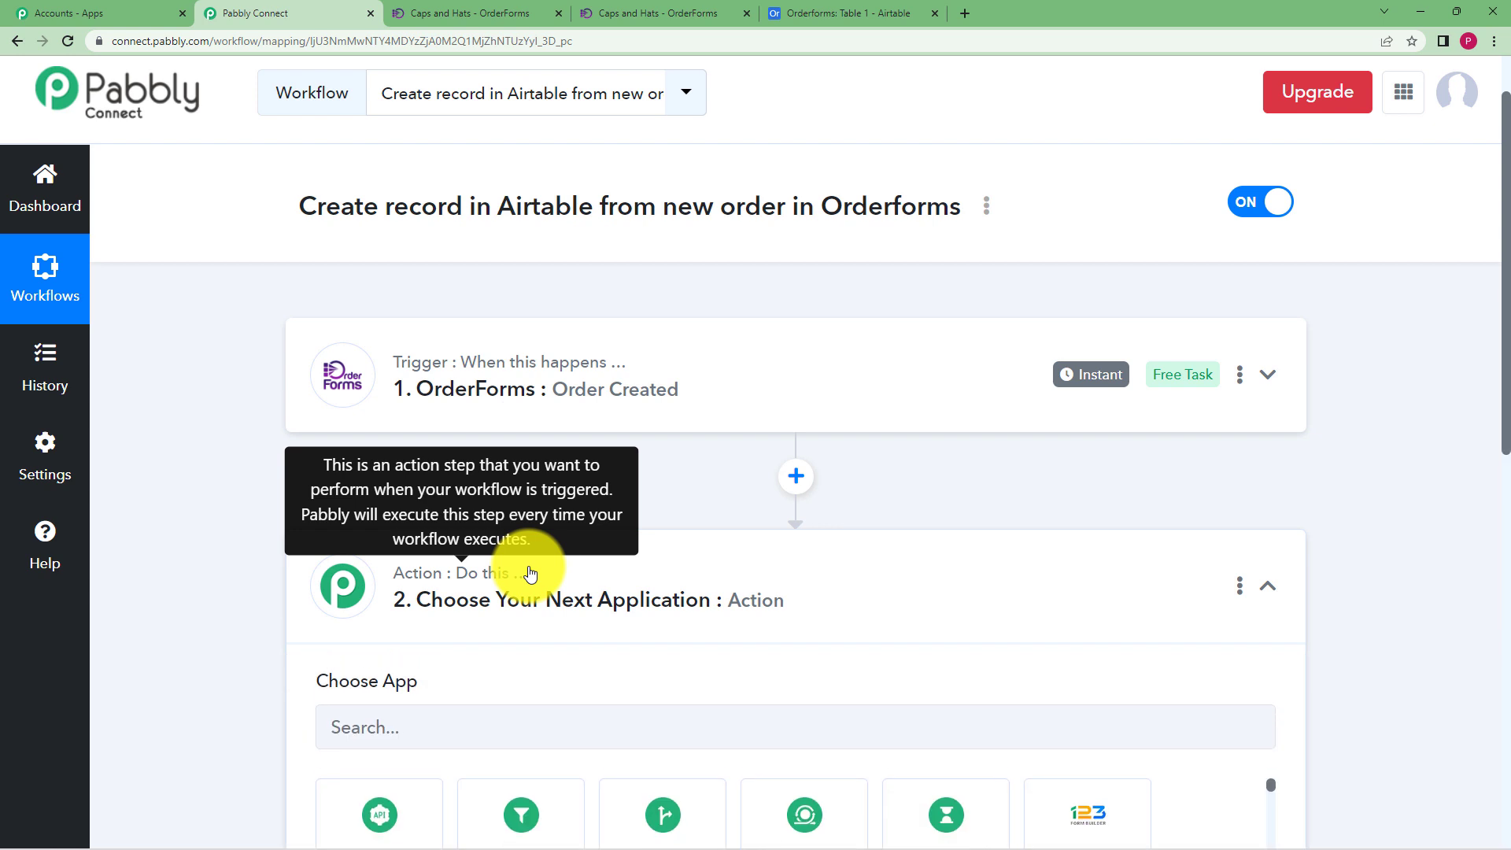
click(415, 716)
text(Airt)
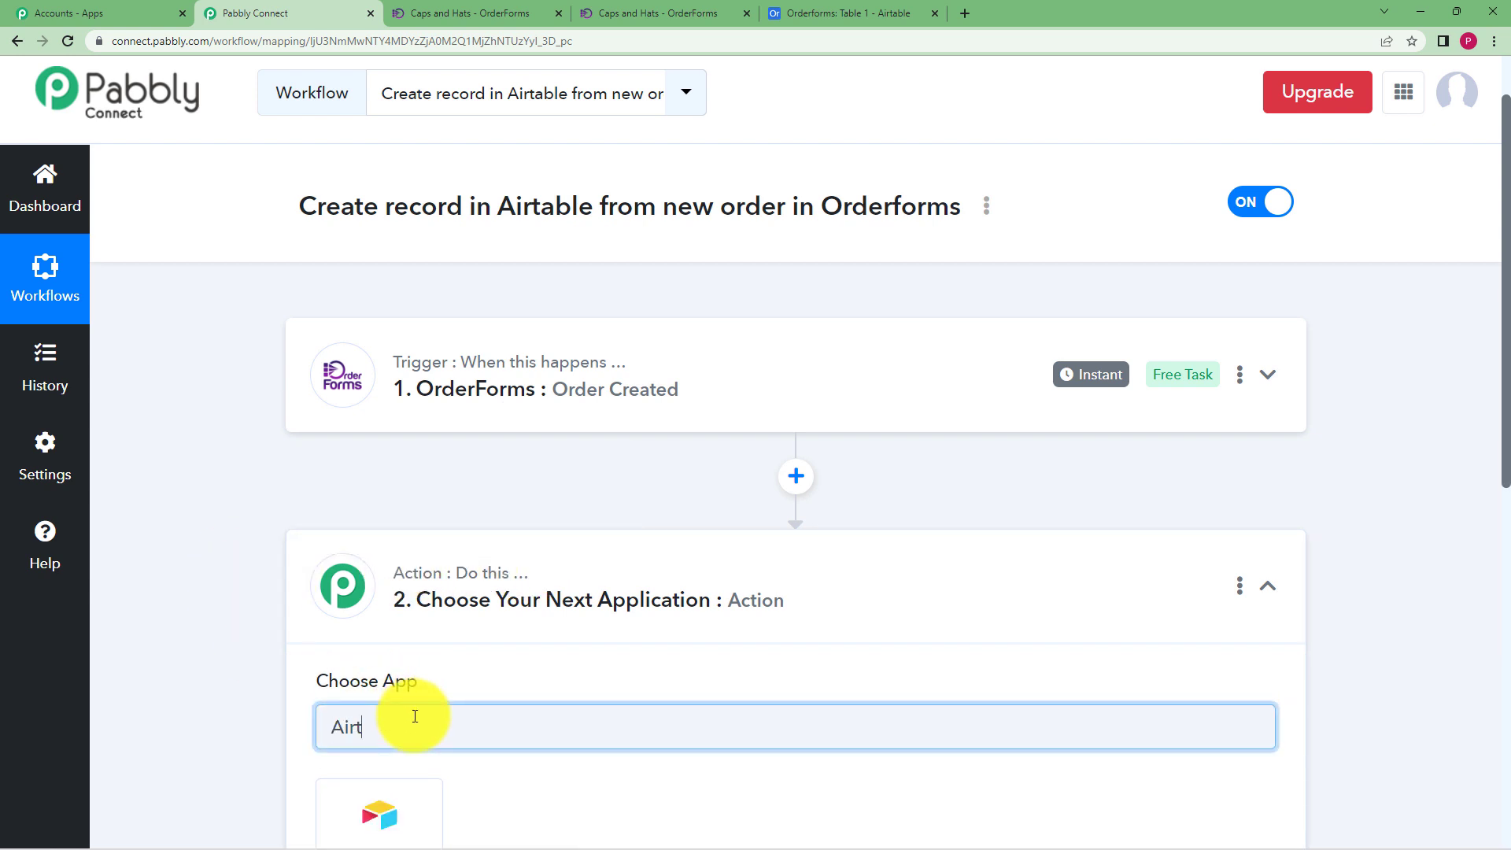
scroll(398, 581, down, 2)
click(389, 668)
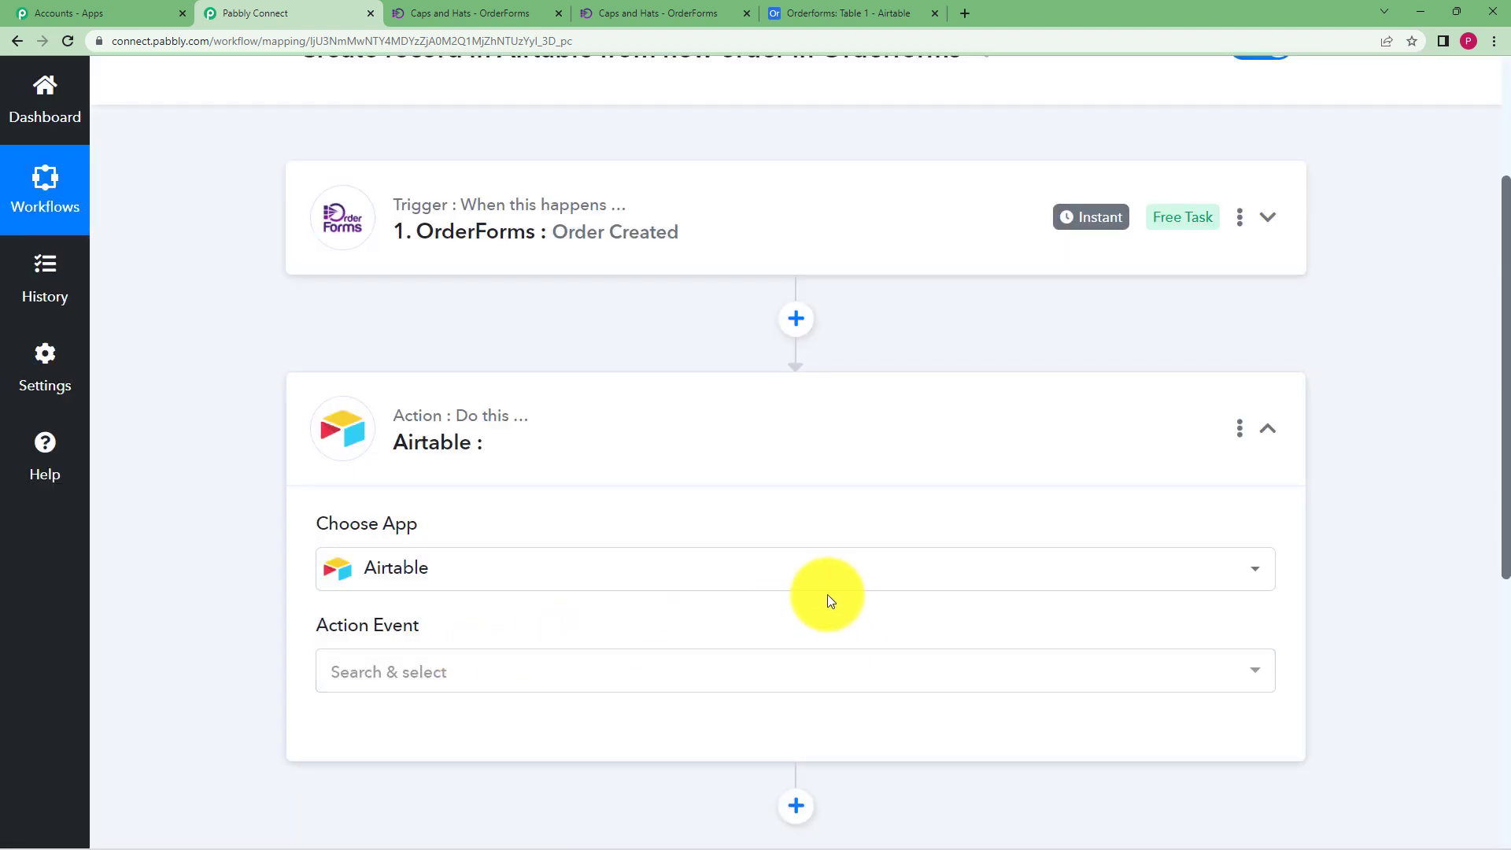
Review the OrderForms trigger's captured response, then collapse the trigger step
click(584, 226)
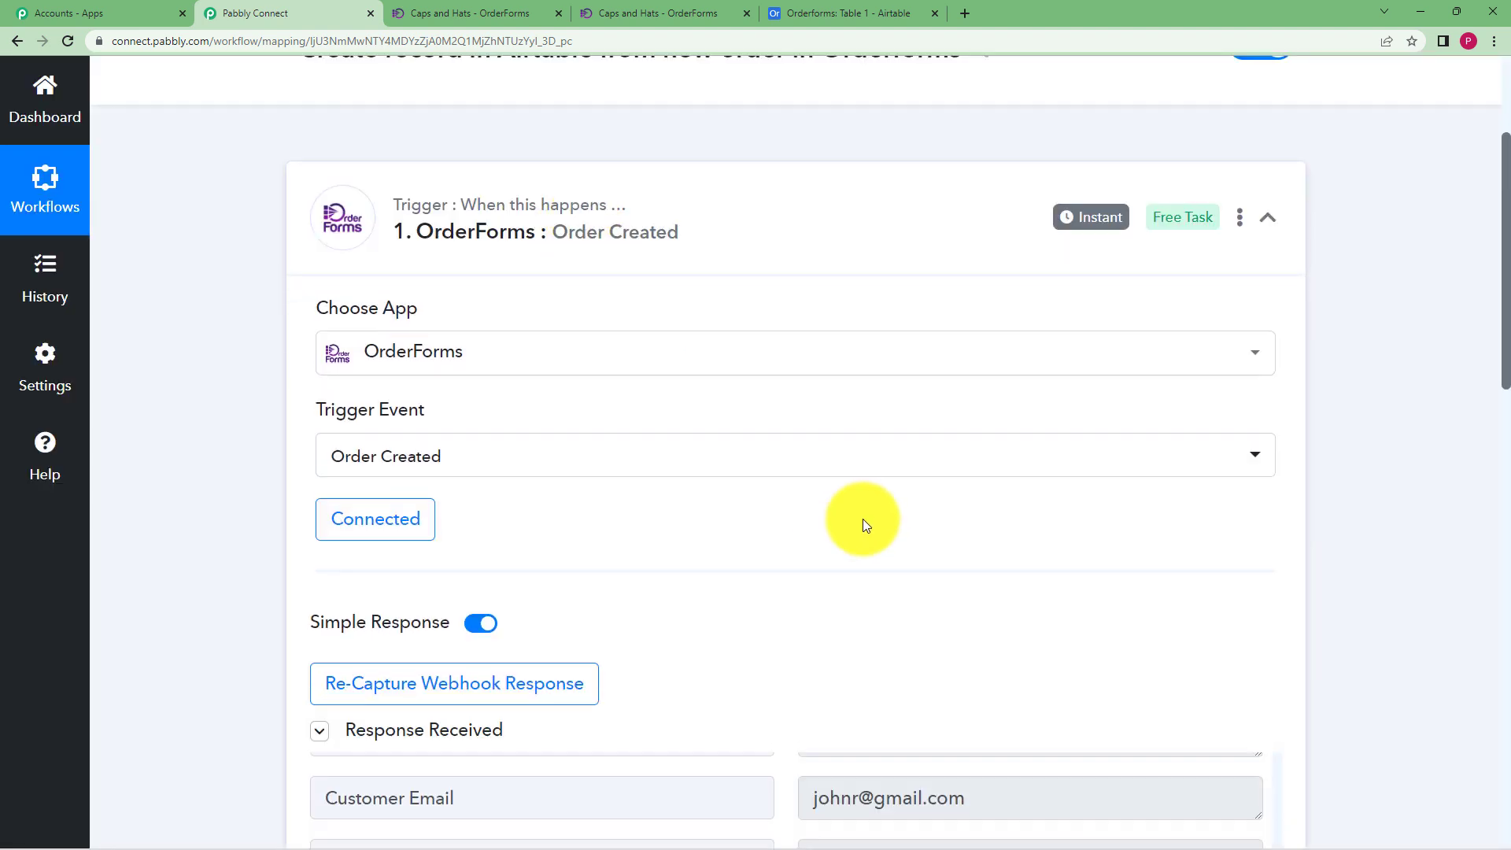
scroll(272, 592, down, 7)
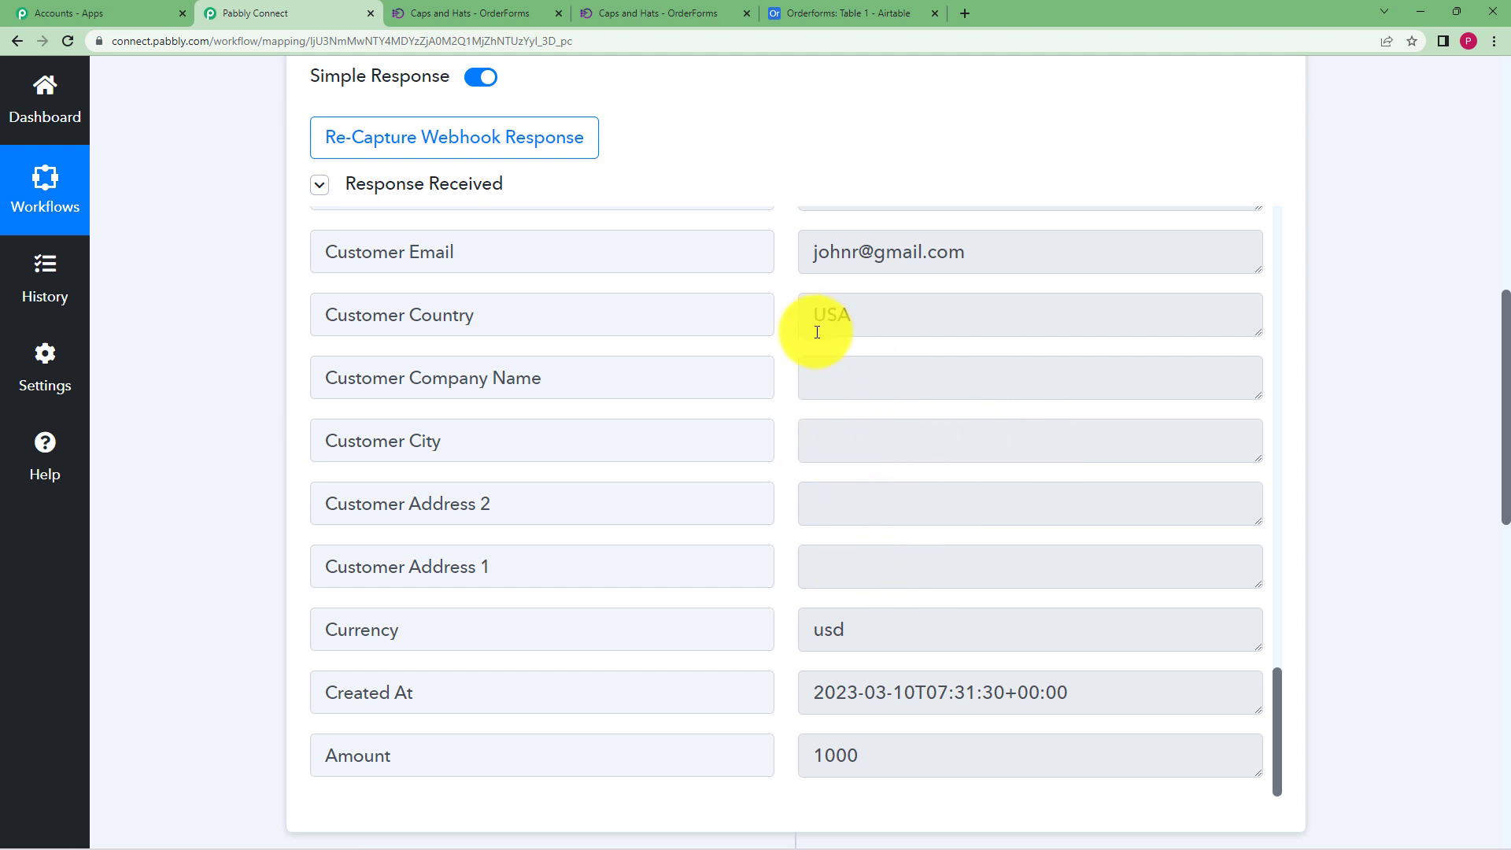
scroll(815, 331, up, 10)
scroll(817, 332, up, 3)
scroll(225, 432, up, 7)
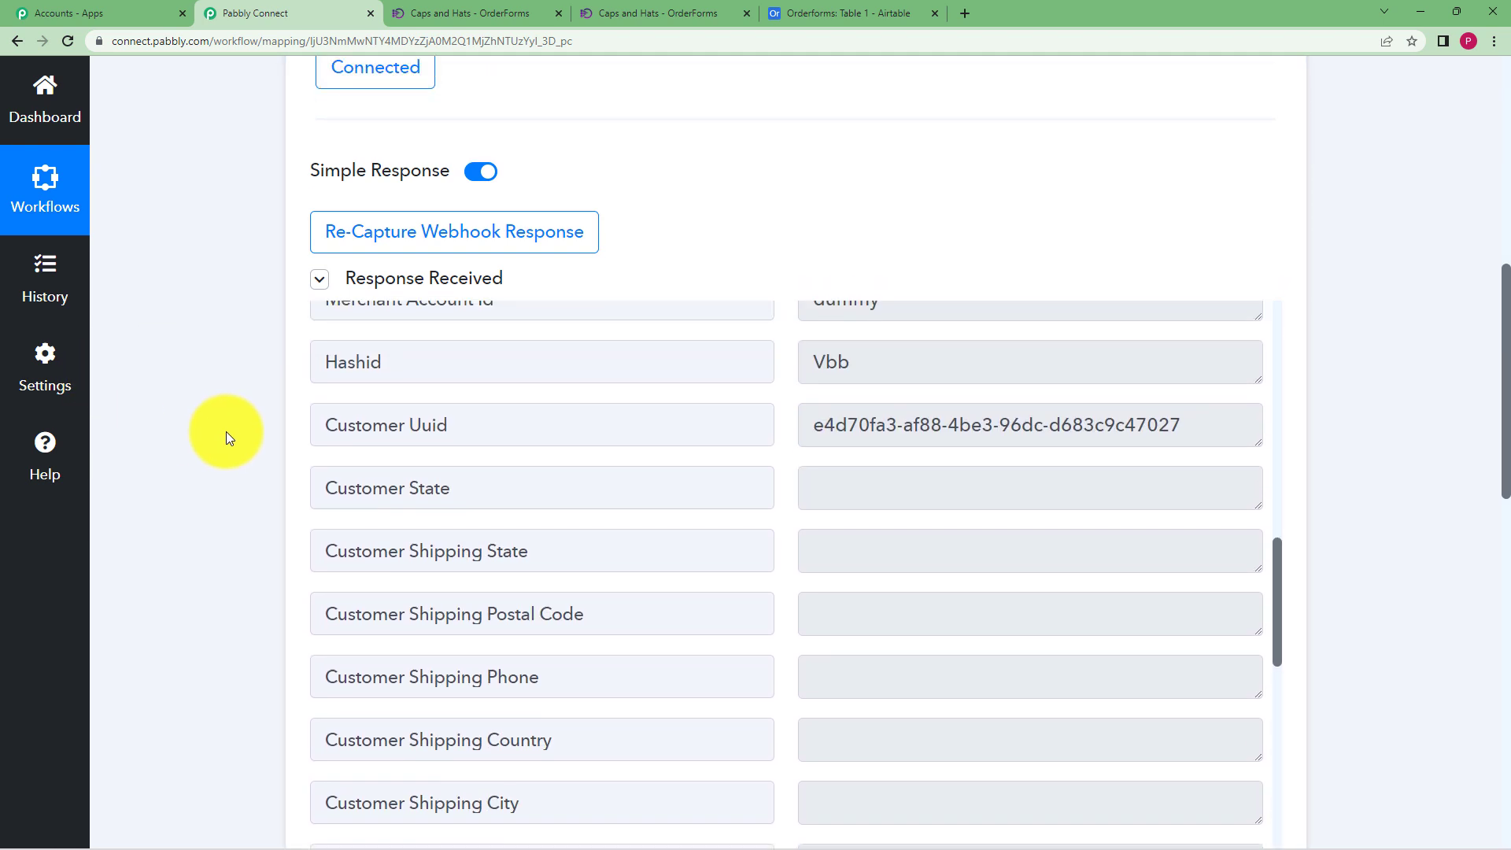
click(610, 222)
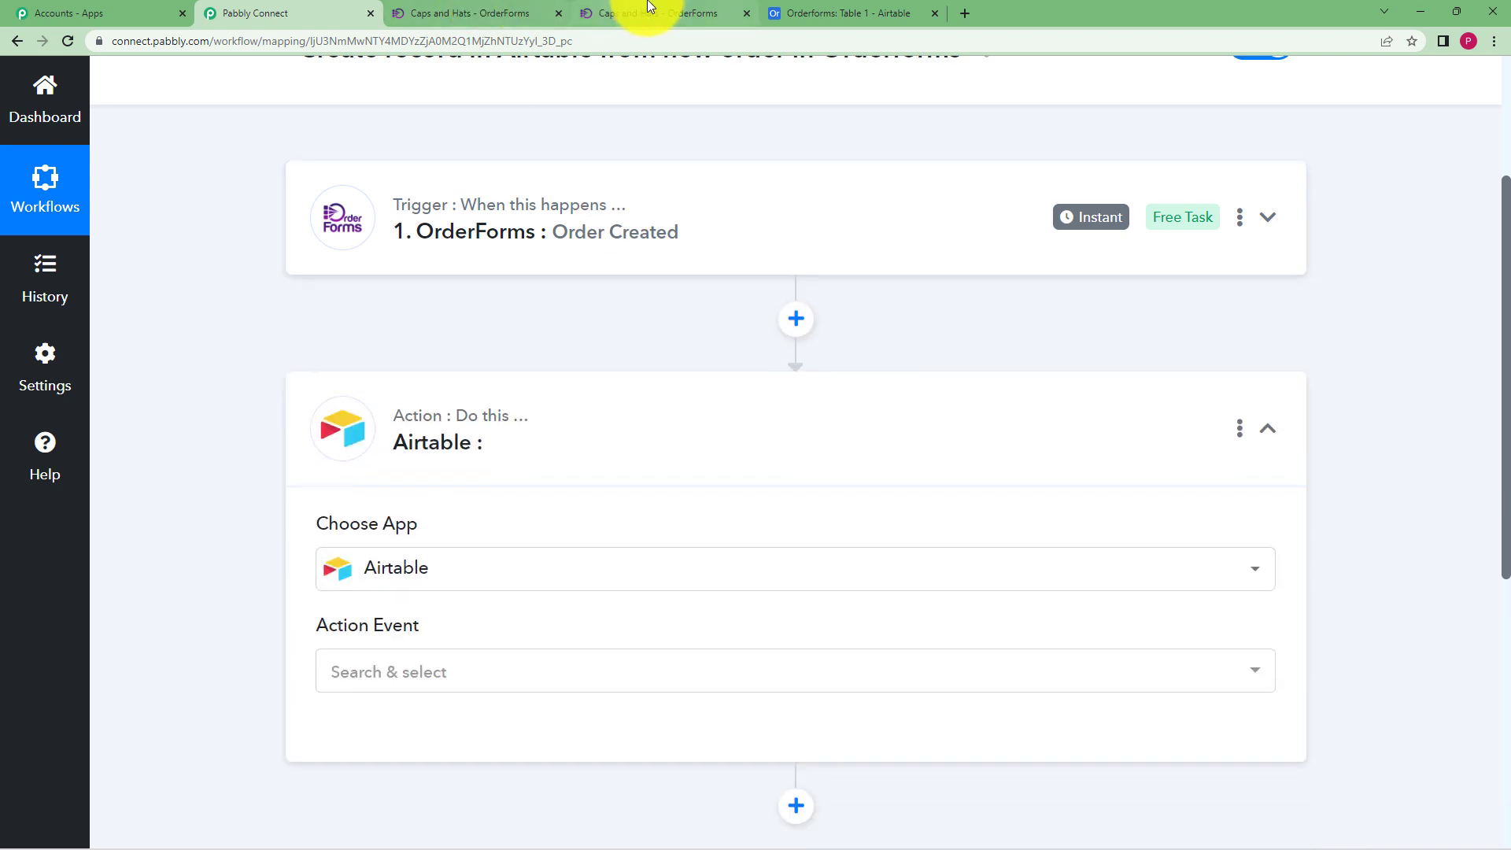
View Airtable's Orderforms Table 1 with its empty Name, Product Name, Price and Status fields
click(818, 10)
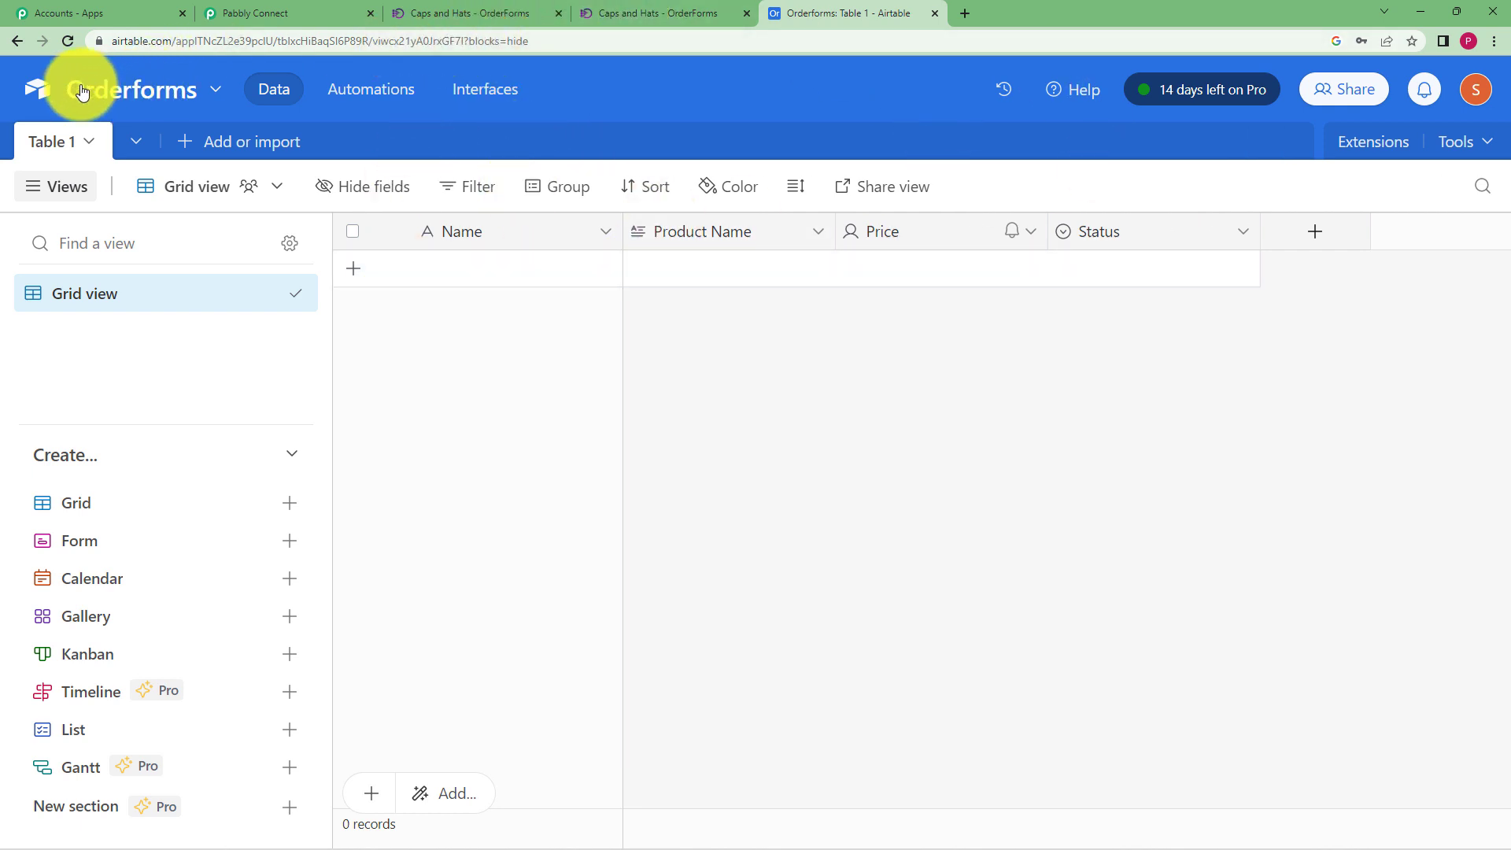
click(270, 13)
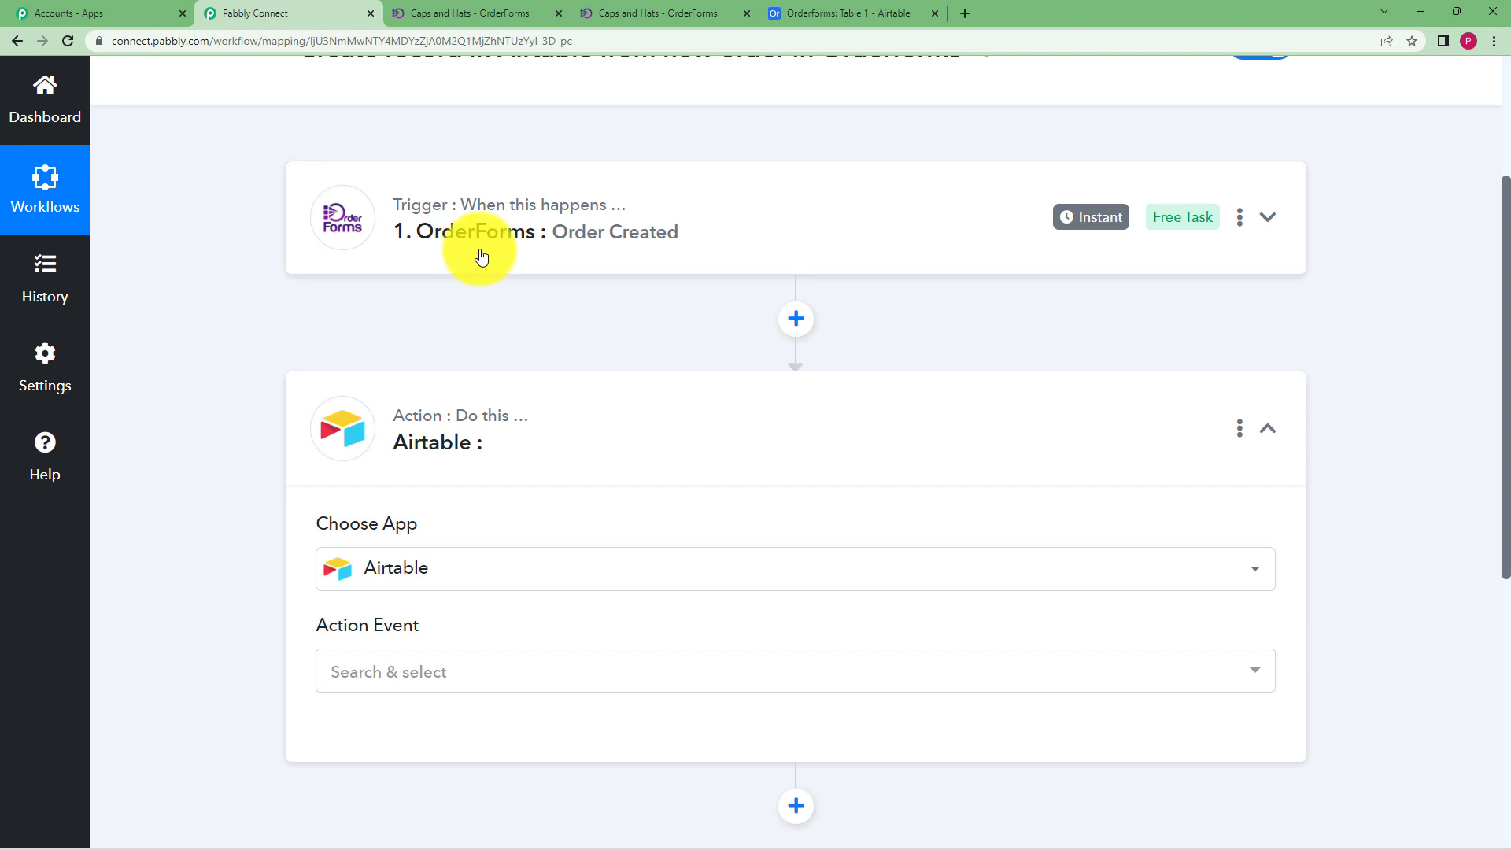
click(857, 12)
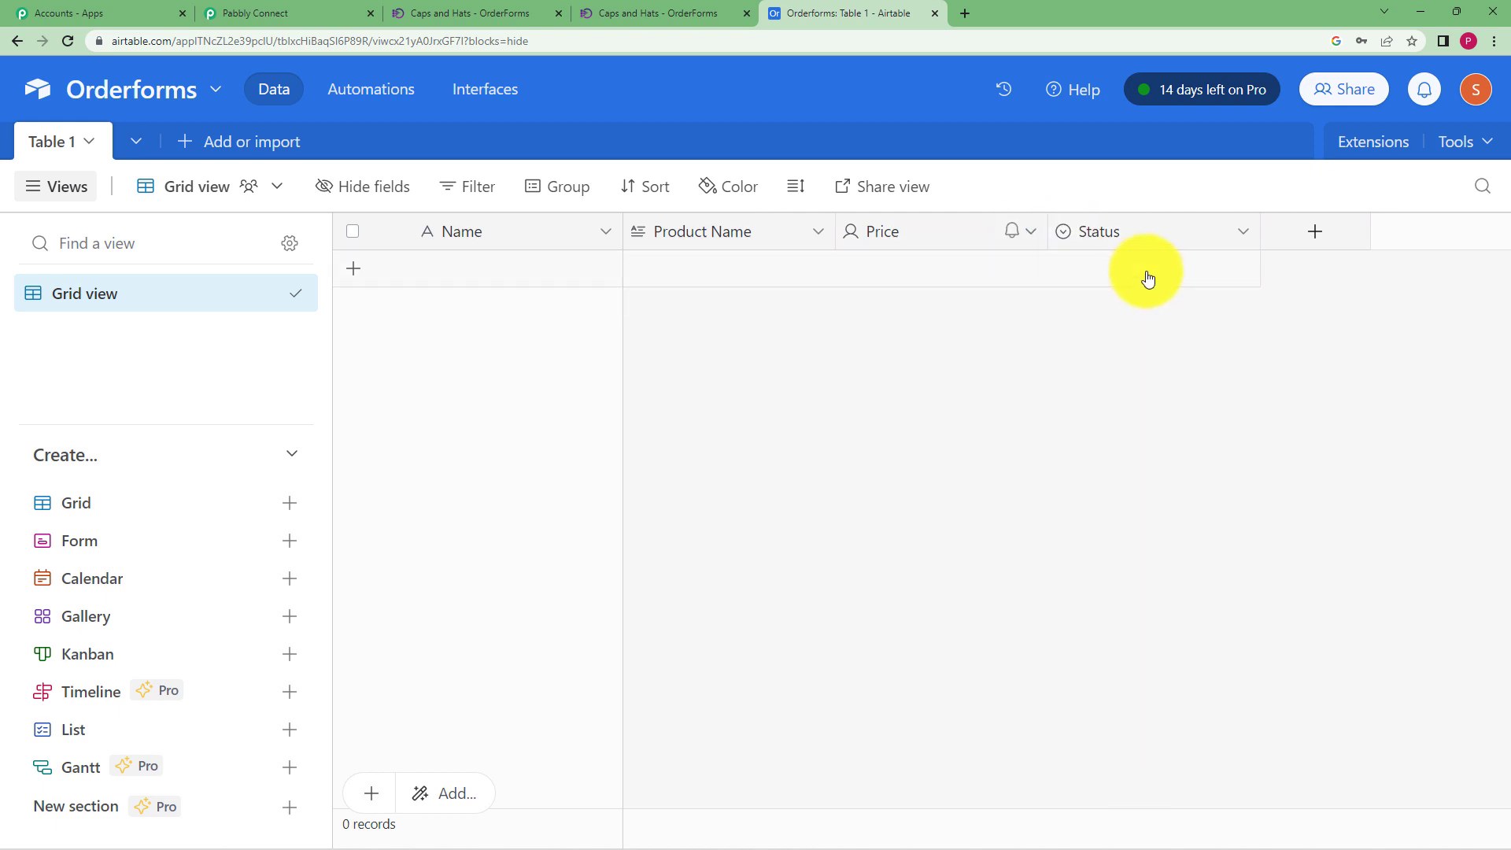
Rename the Status field to Address, keeping it a single select field
click(1247, 237)
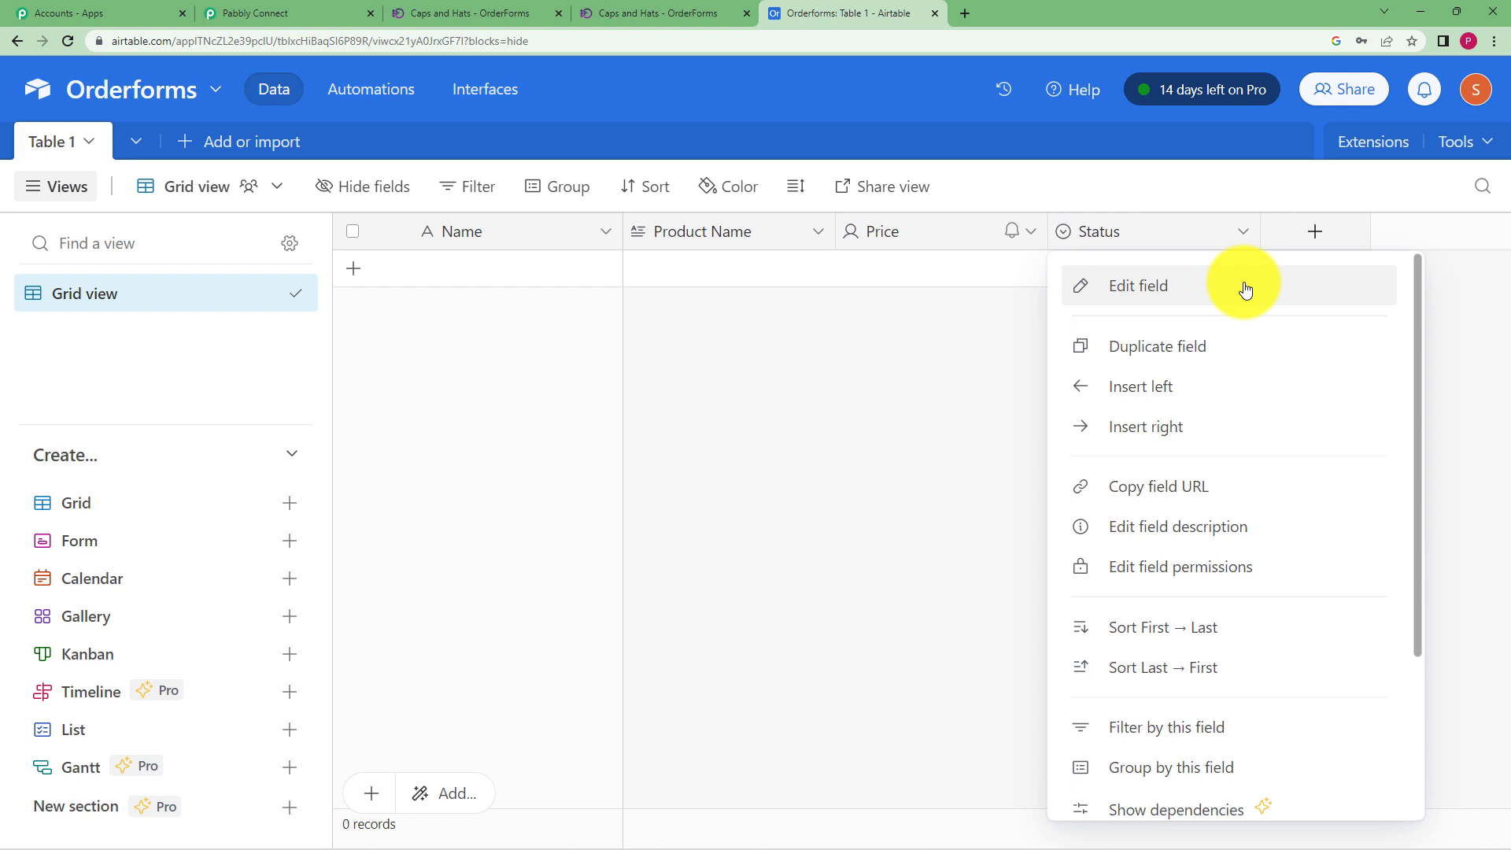
click(1126, 242)
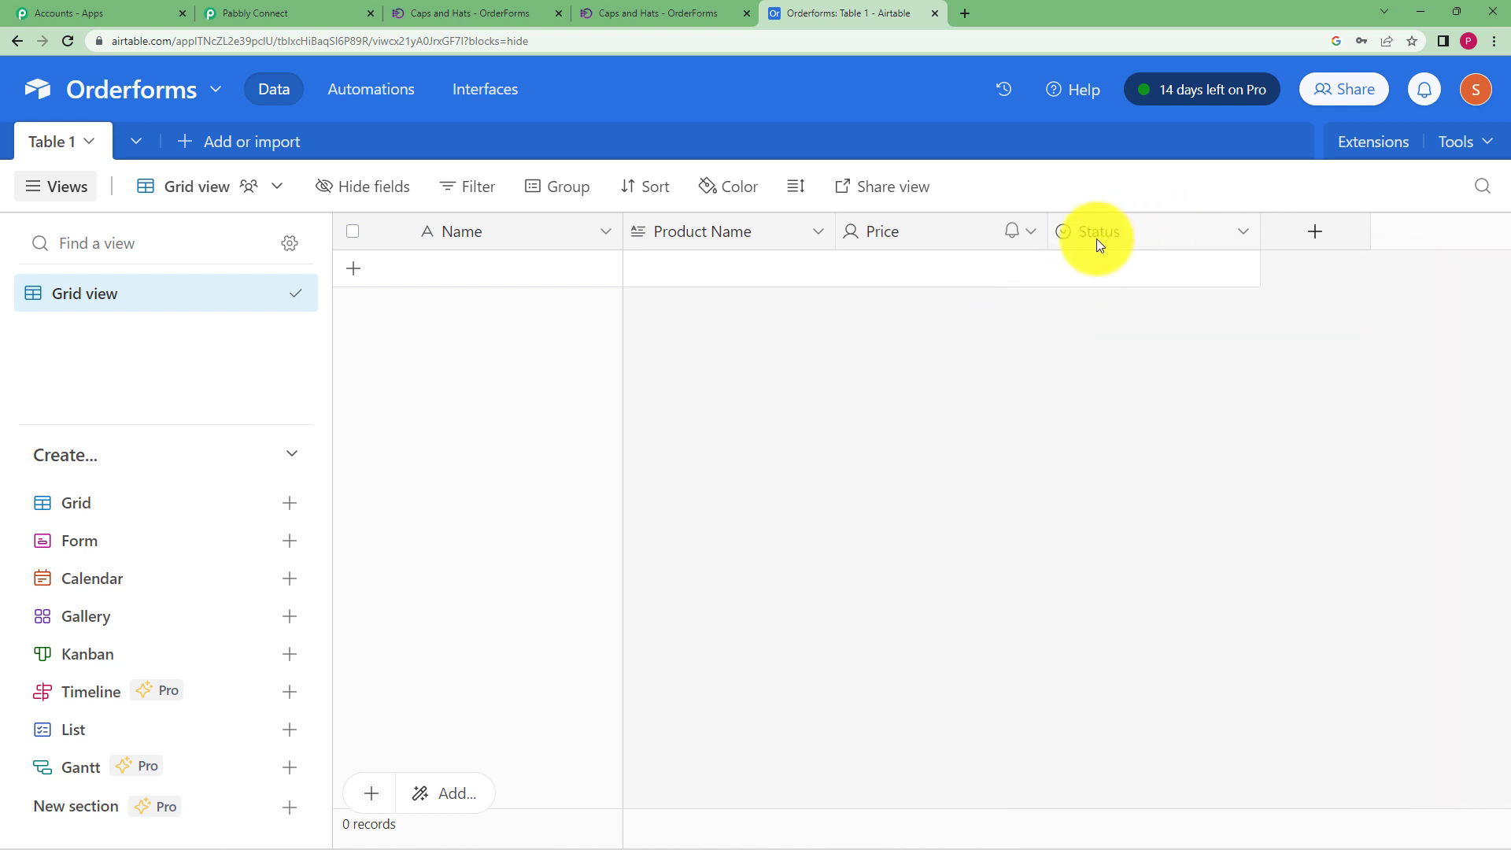
click(1245, 233)
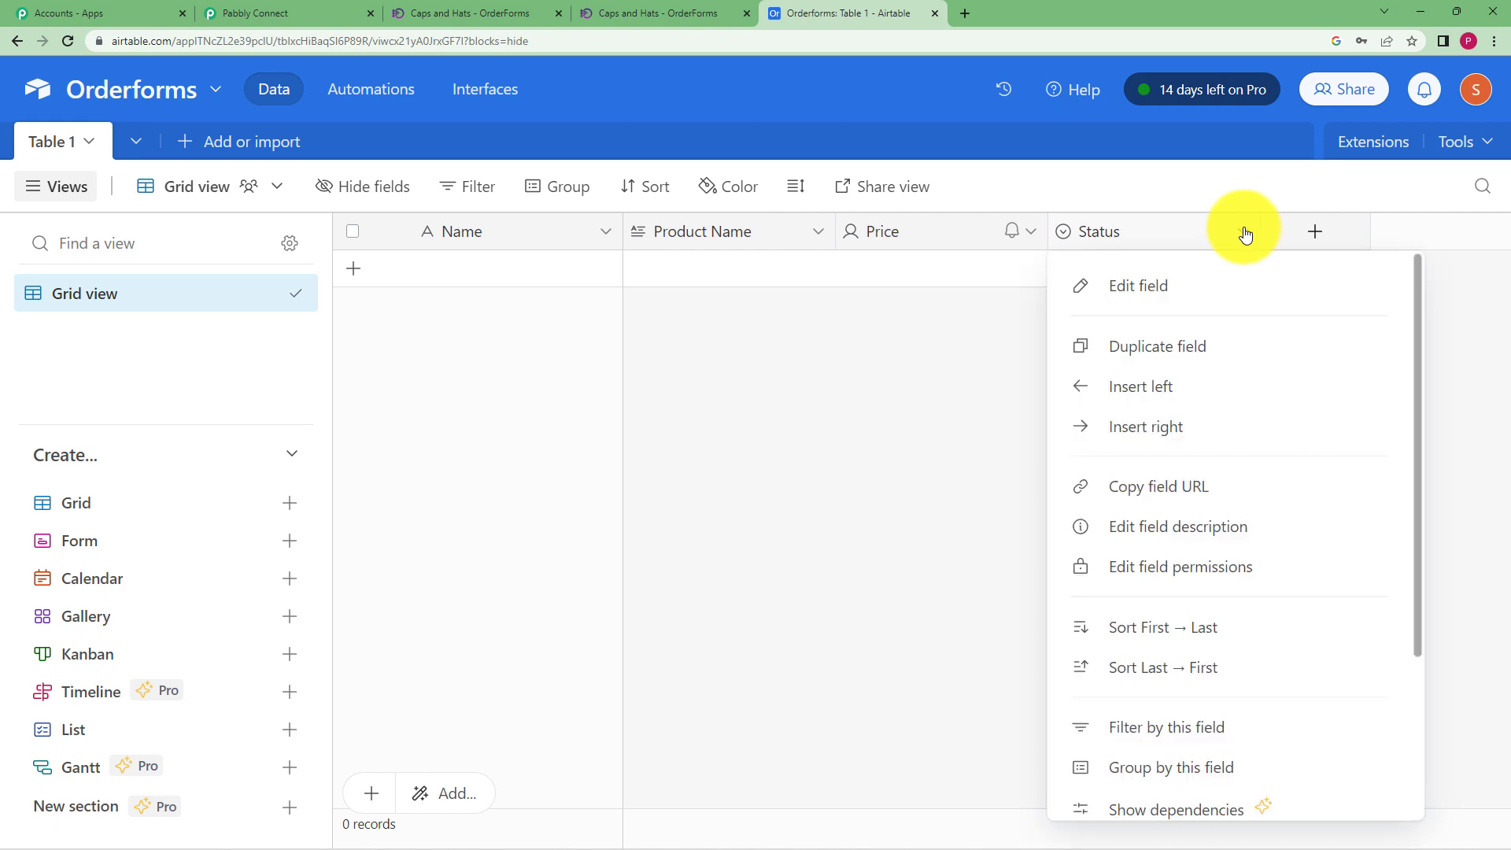
click(1208, 287)
click(863, 305)
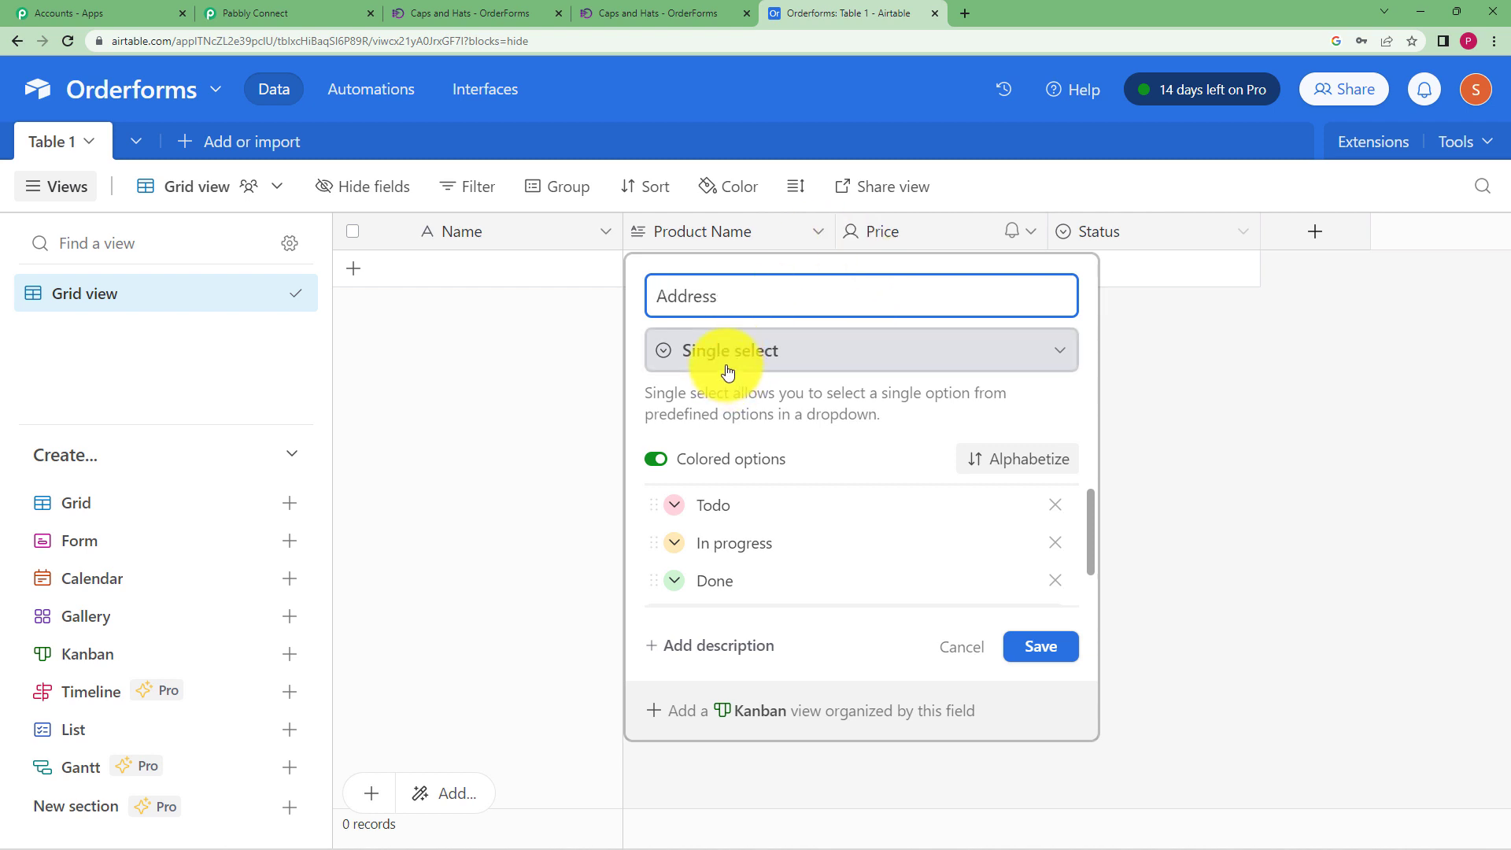
click(957, 351)
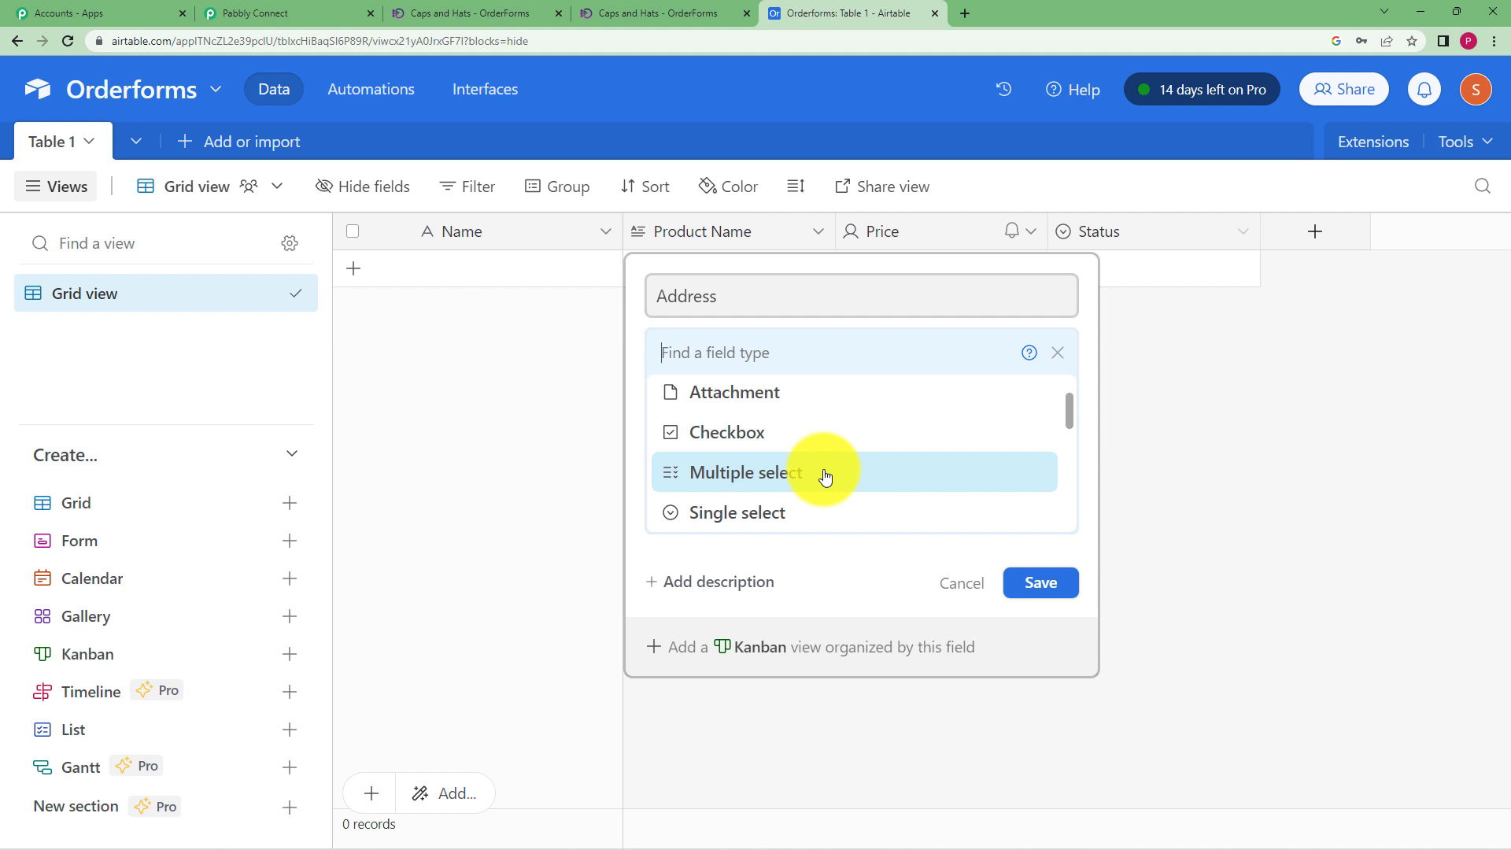
click(811, 512)
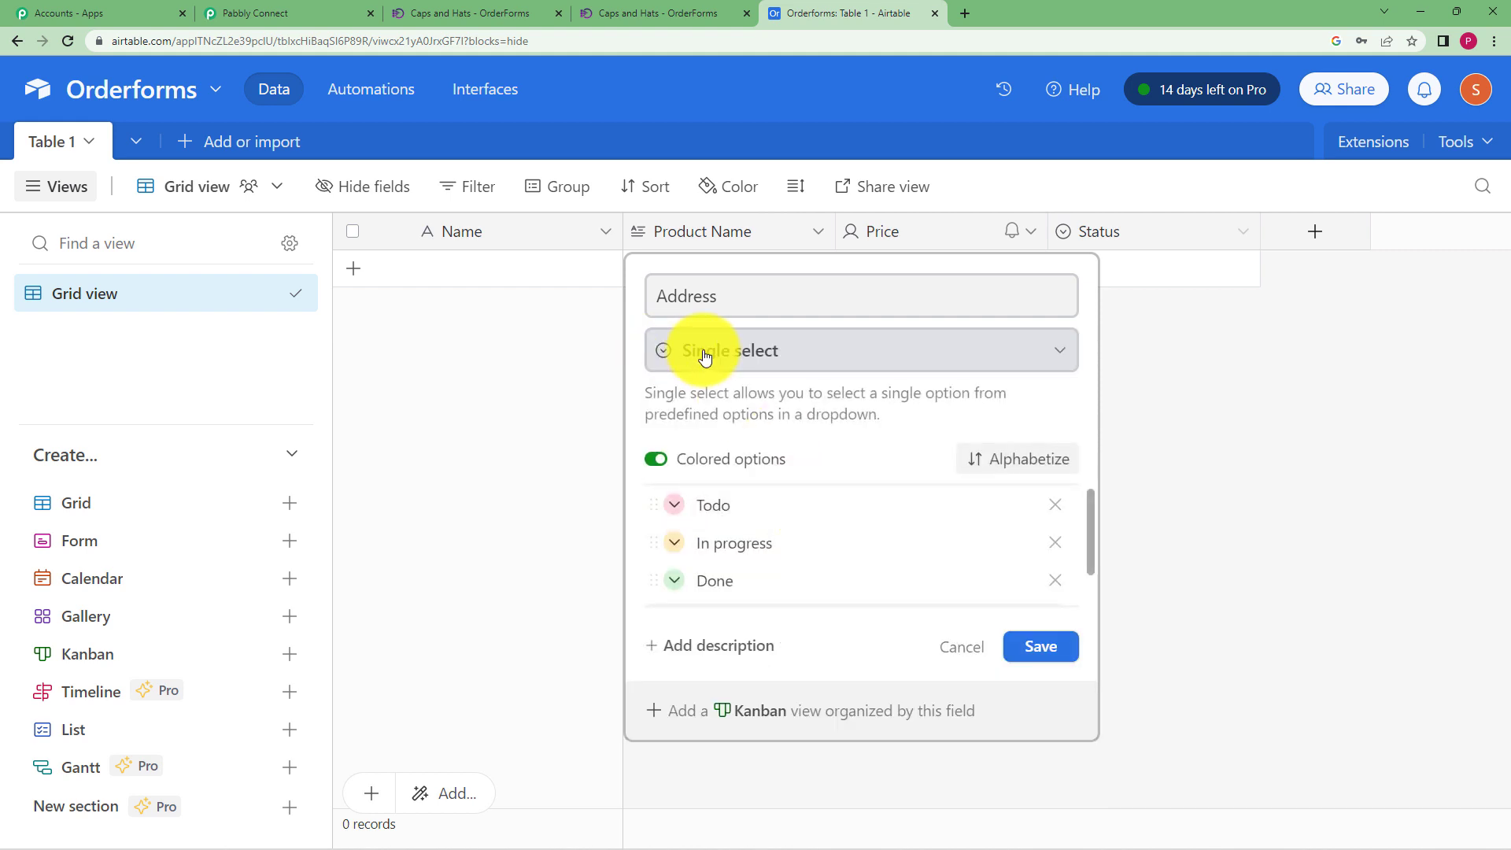
Delete the Todo, In progress and Done options and save the Address field
click(1055, 504)
click(1059, 506)
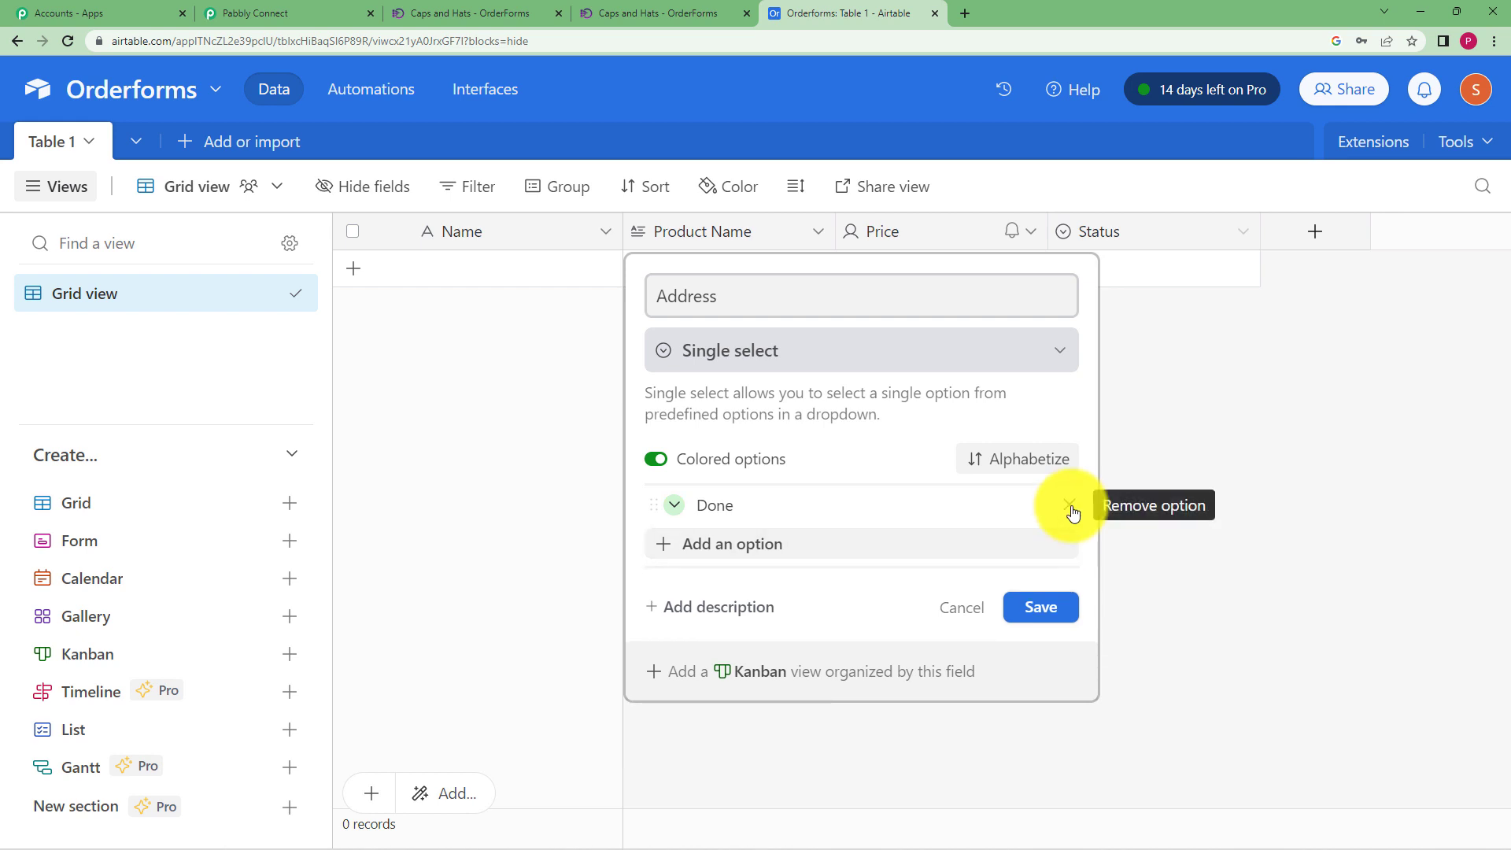
click(1069, 506)
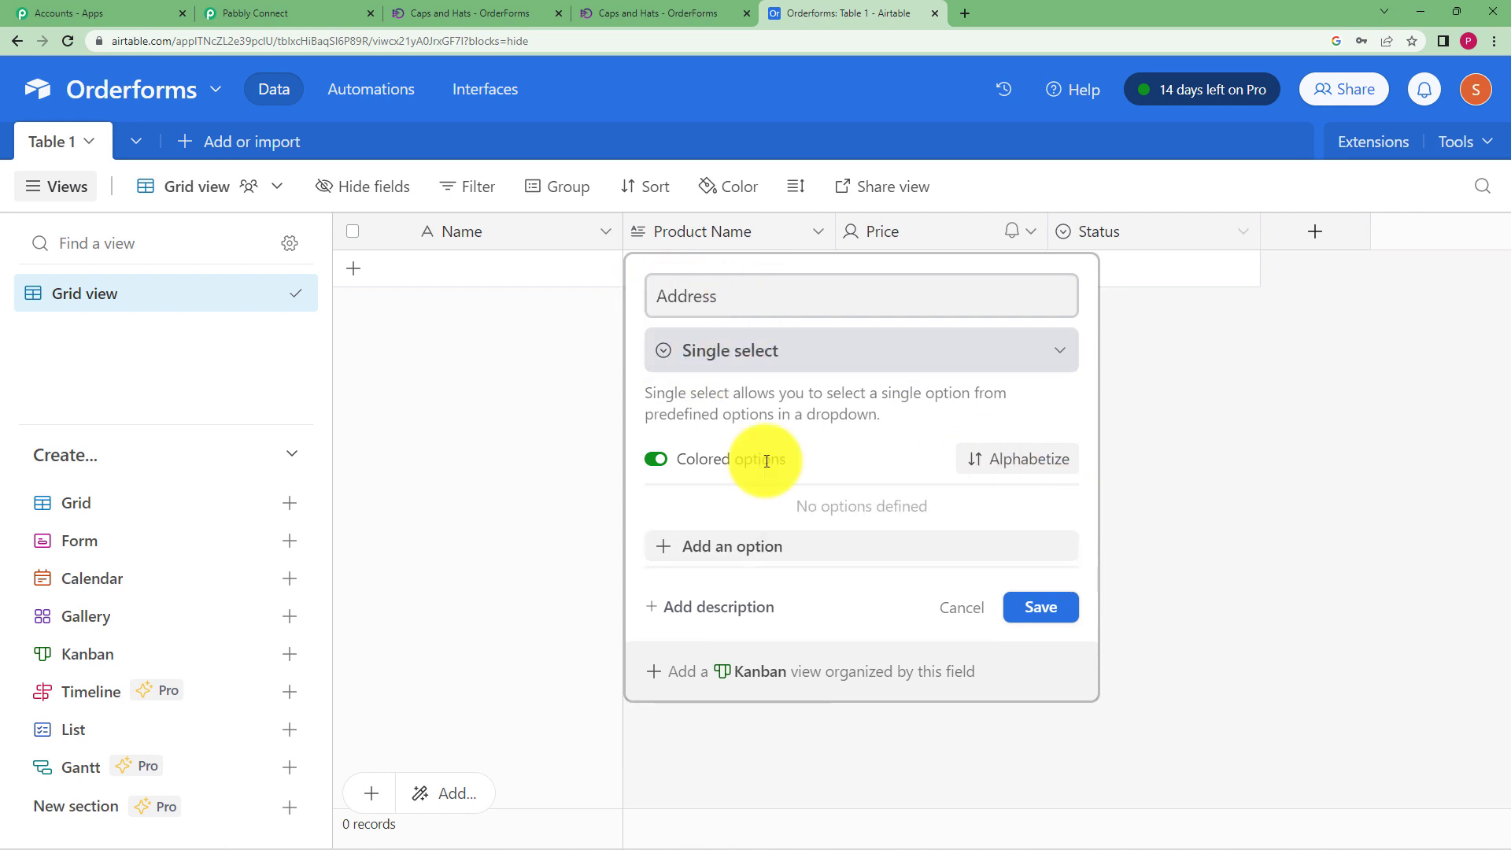
click(1041, 608)
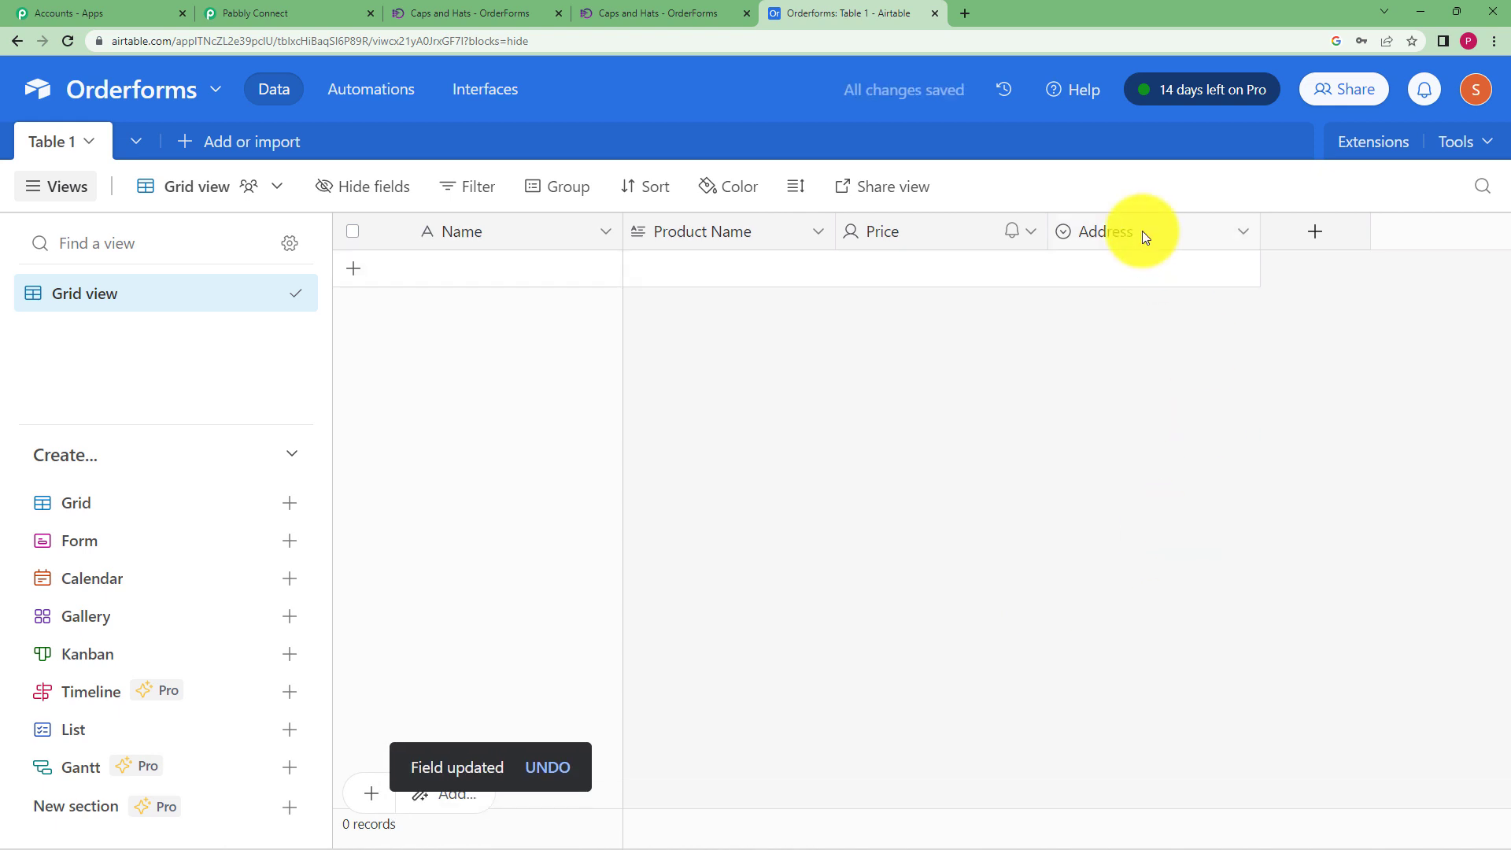
click(287, 10)
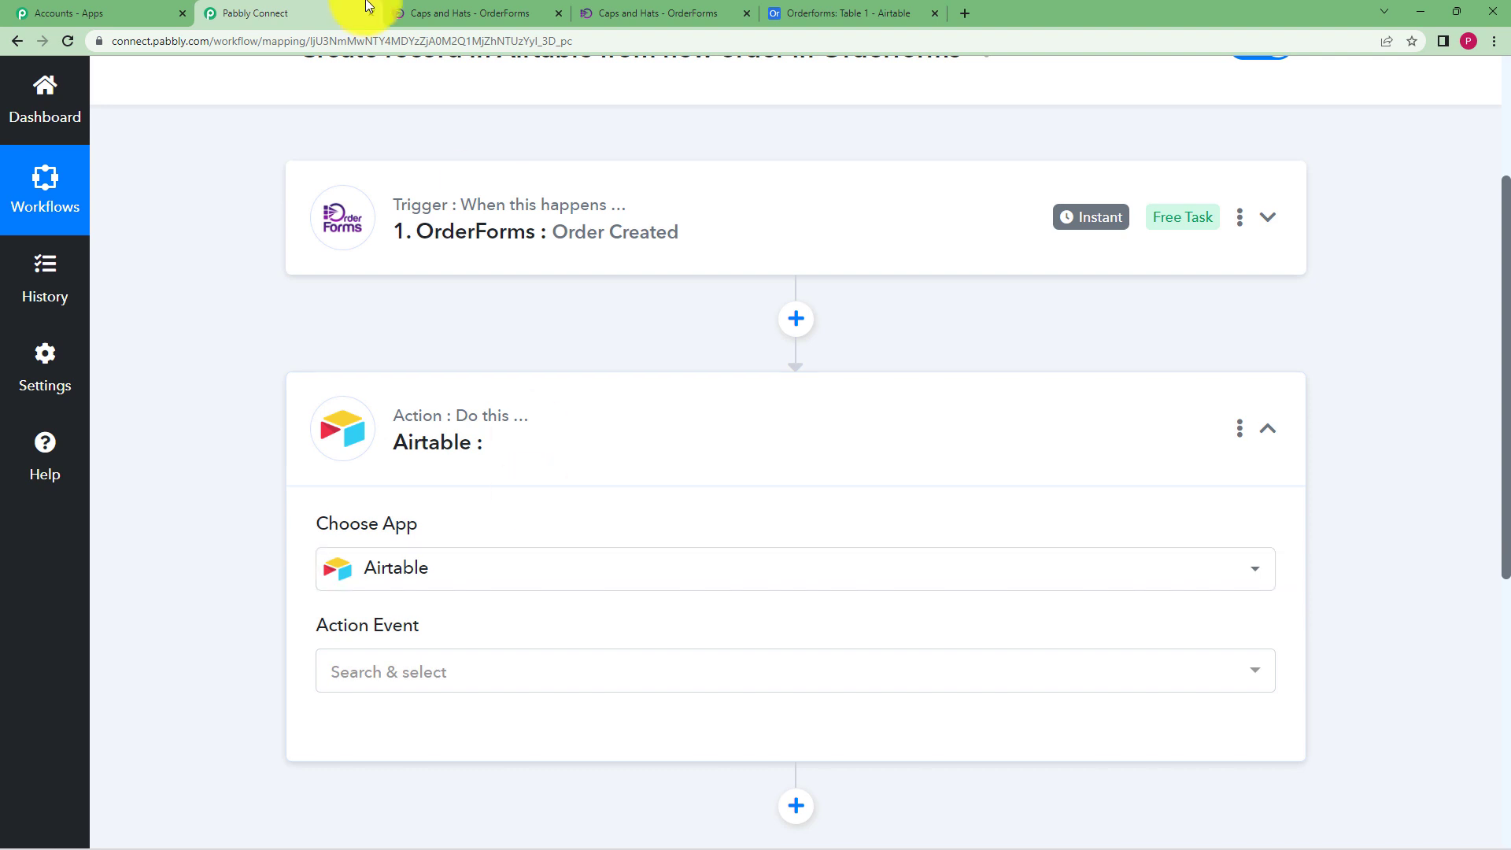
Set the Airtable action event to Create Record and start a new Airtable connection
click(871, 11)
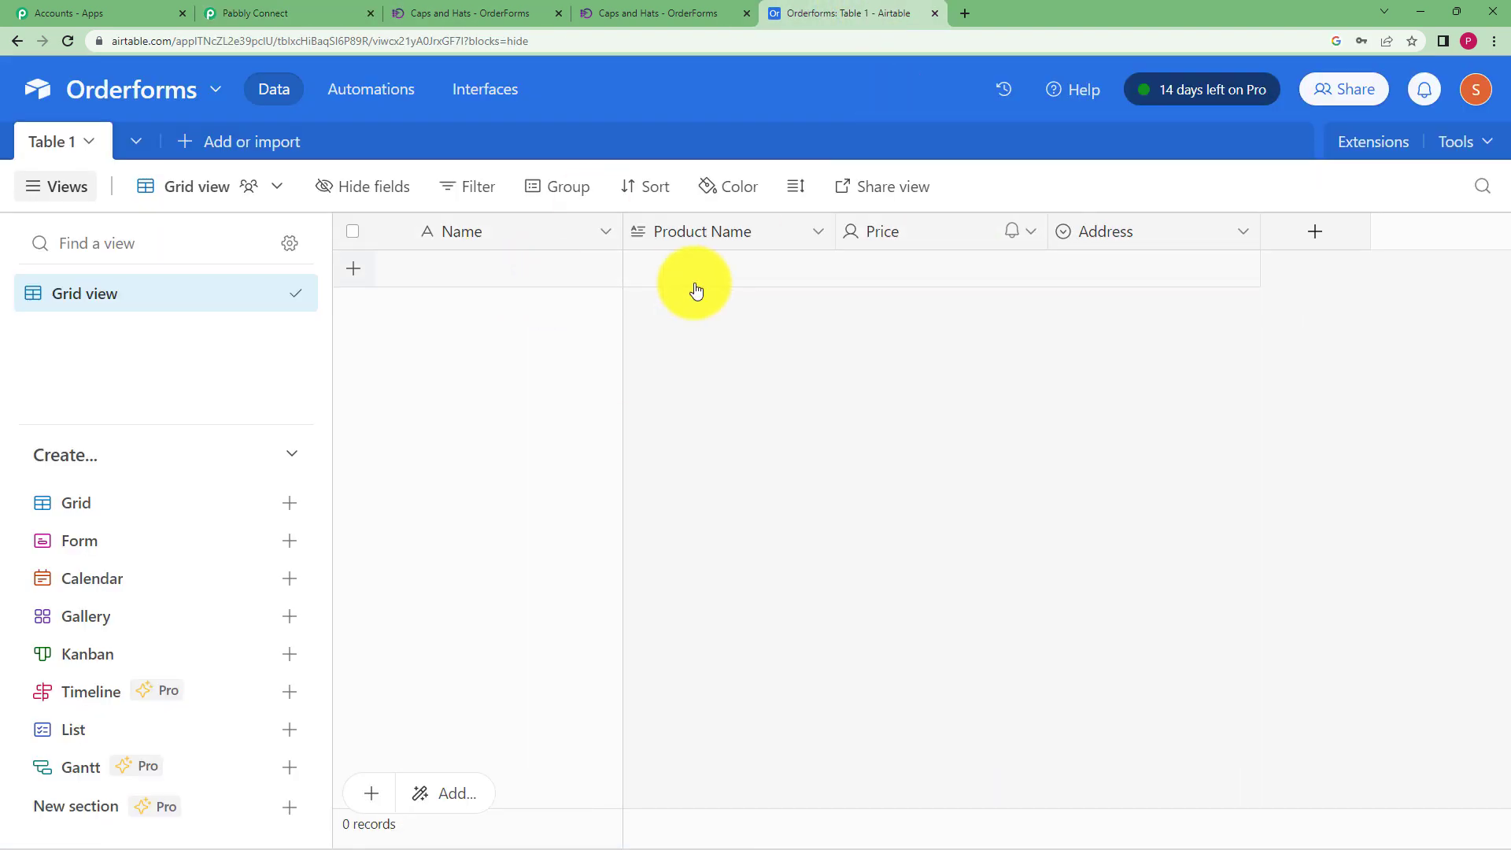
click(240, 12)
click(506, 658)
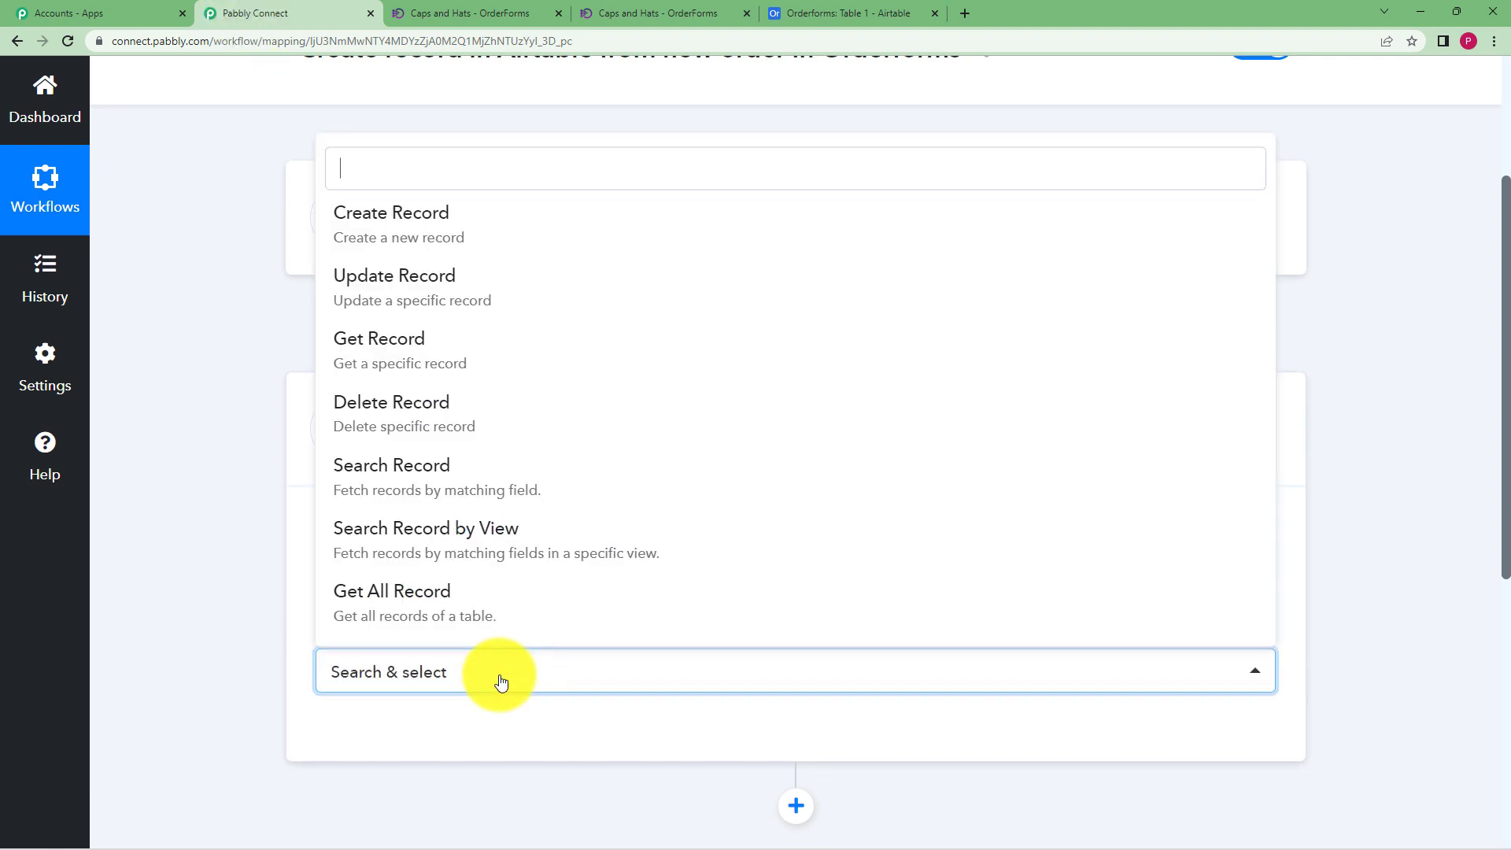
click(590, 242)
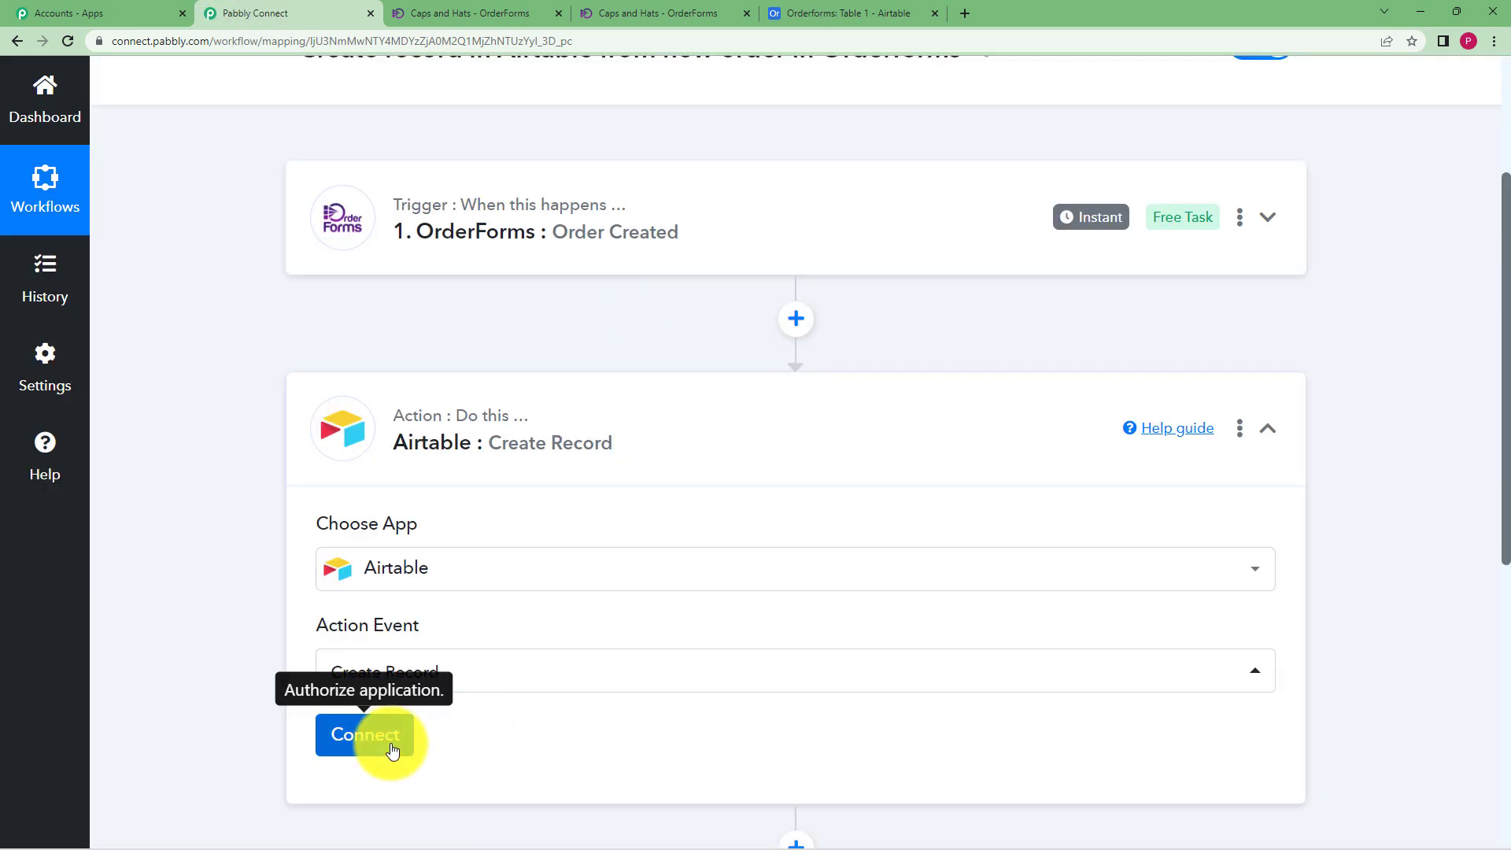
click(389, 747)
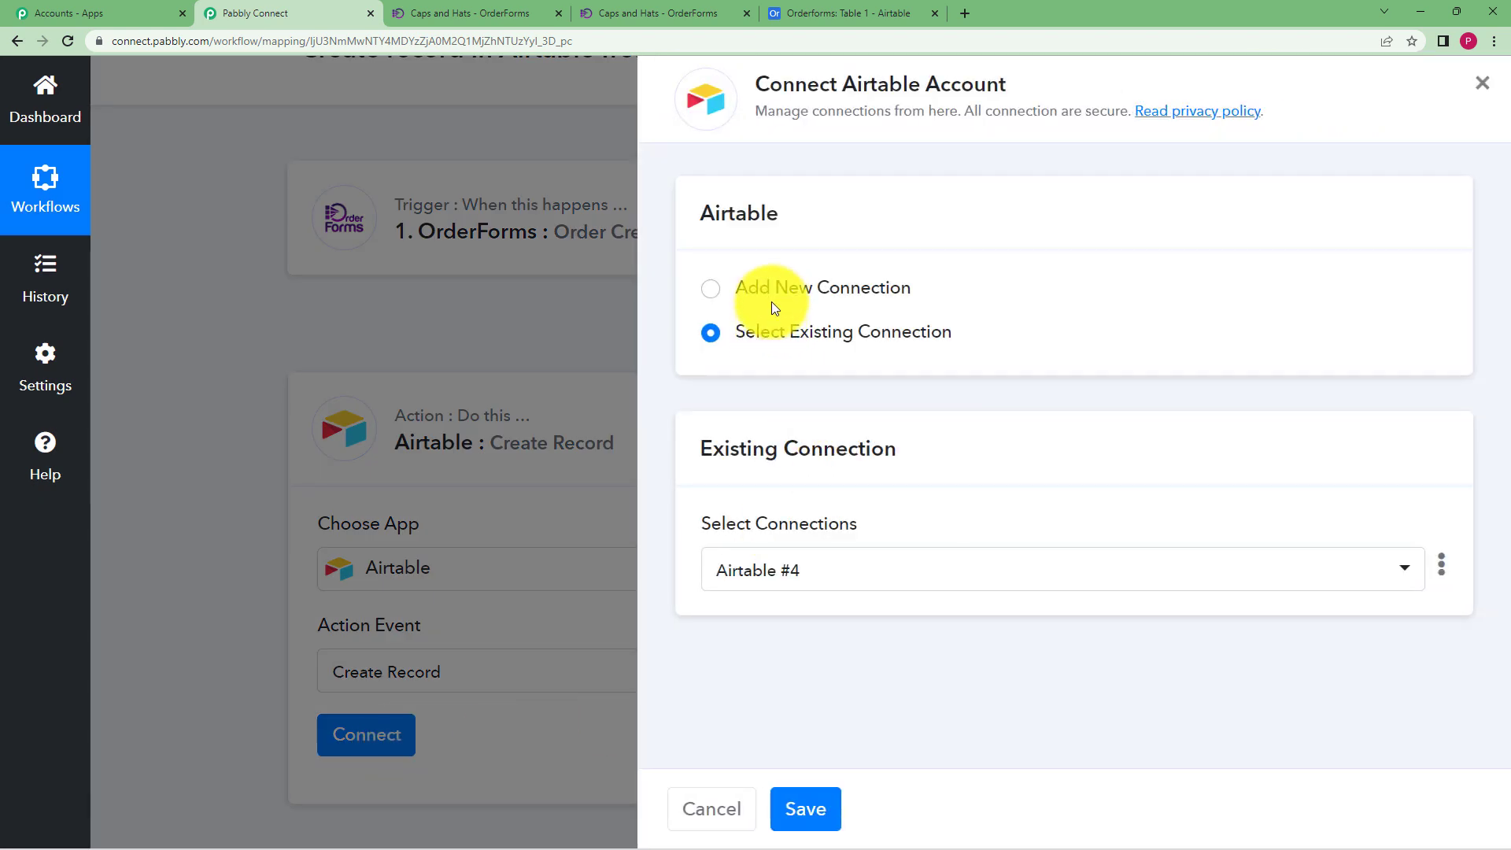
click(775, 297)
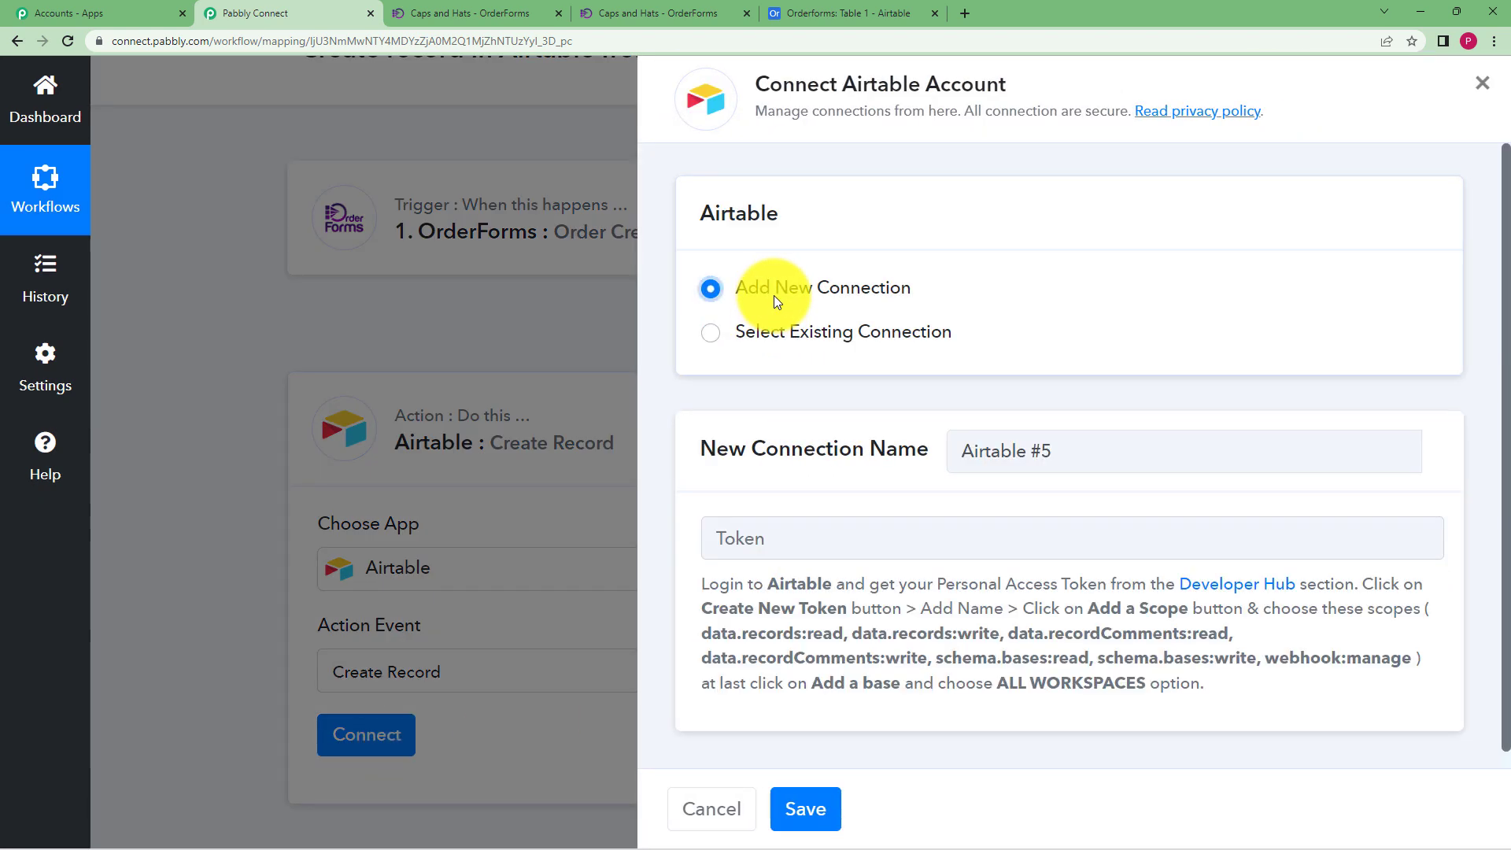
Open Airtable's Developer Hub personal access tokens page from the connection form's Token field
scroll(718, 537, down, 1)
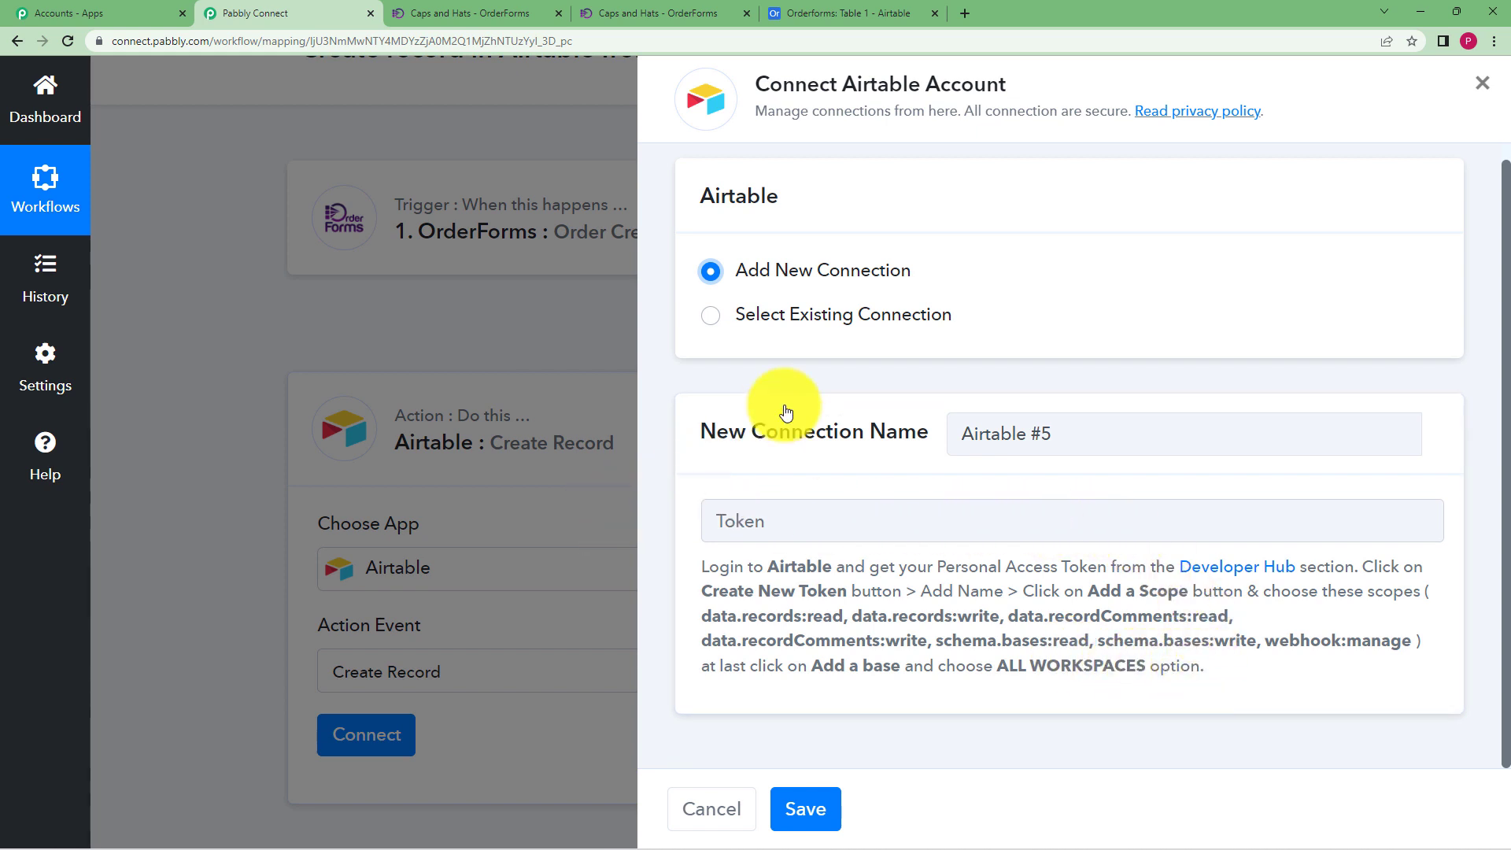
click(787, 517)
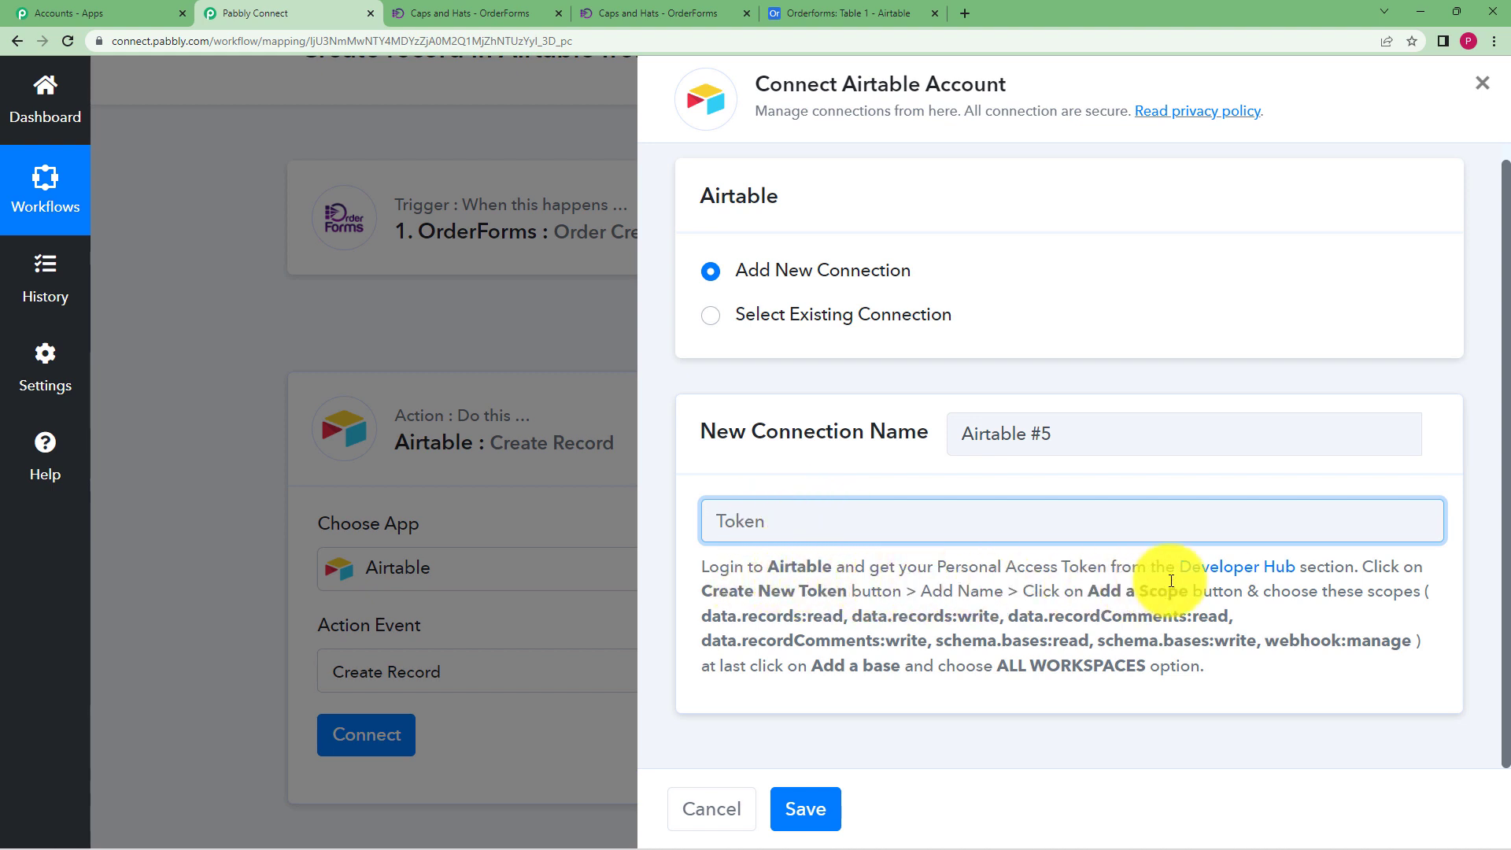
click(1245, 573)
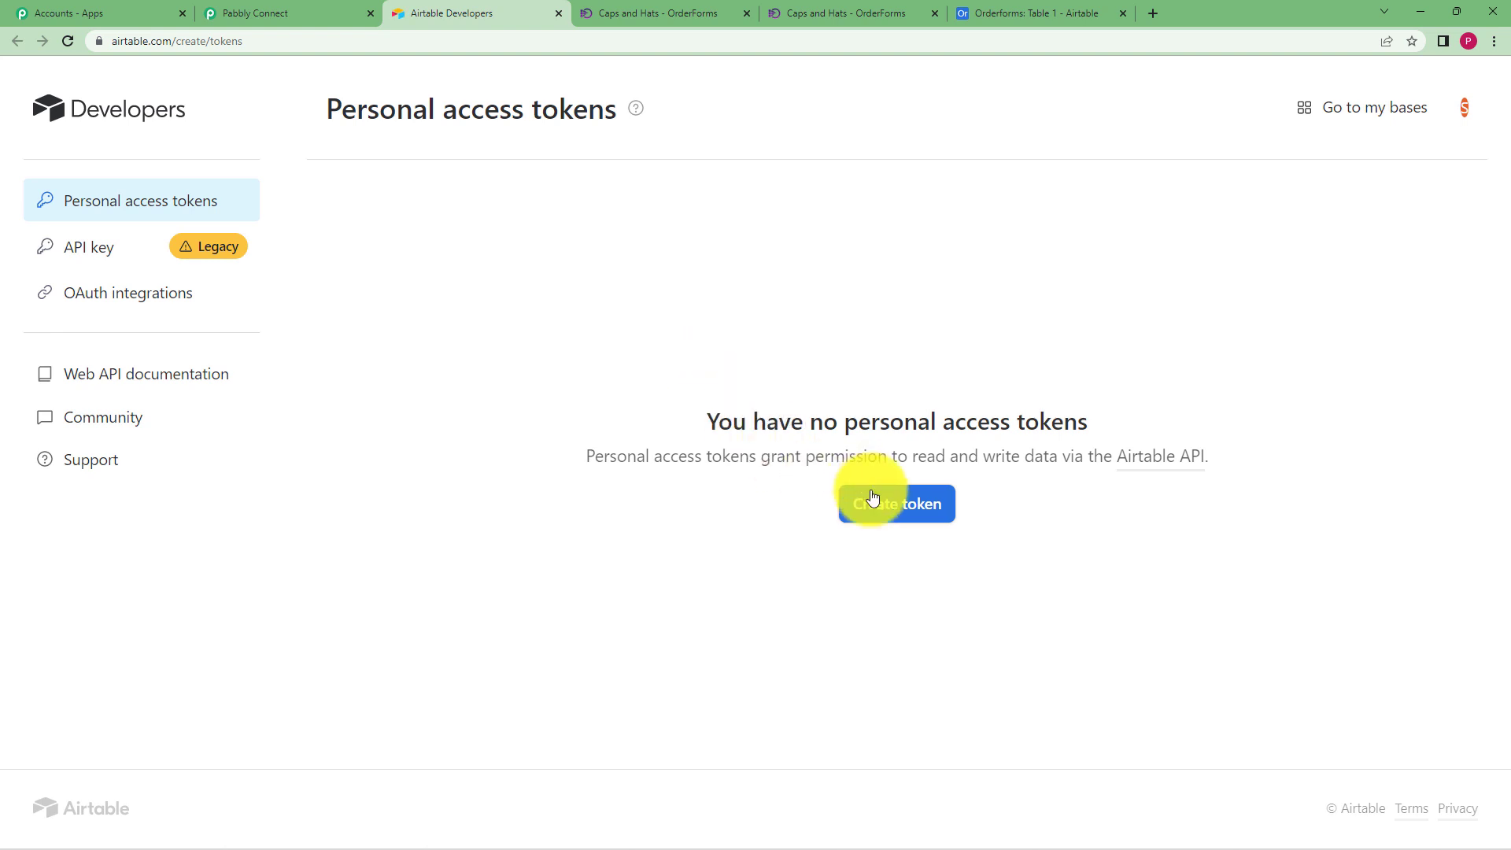
Start a token named Orderforms Token with records, recordComments and schema.bases read/write scopes
click(884, 511)
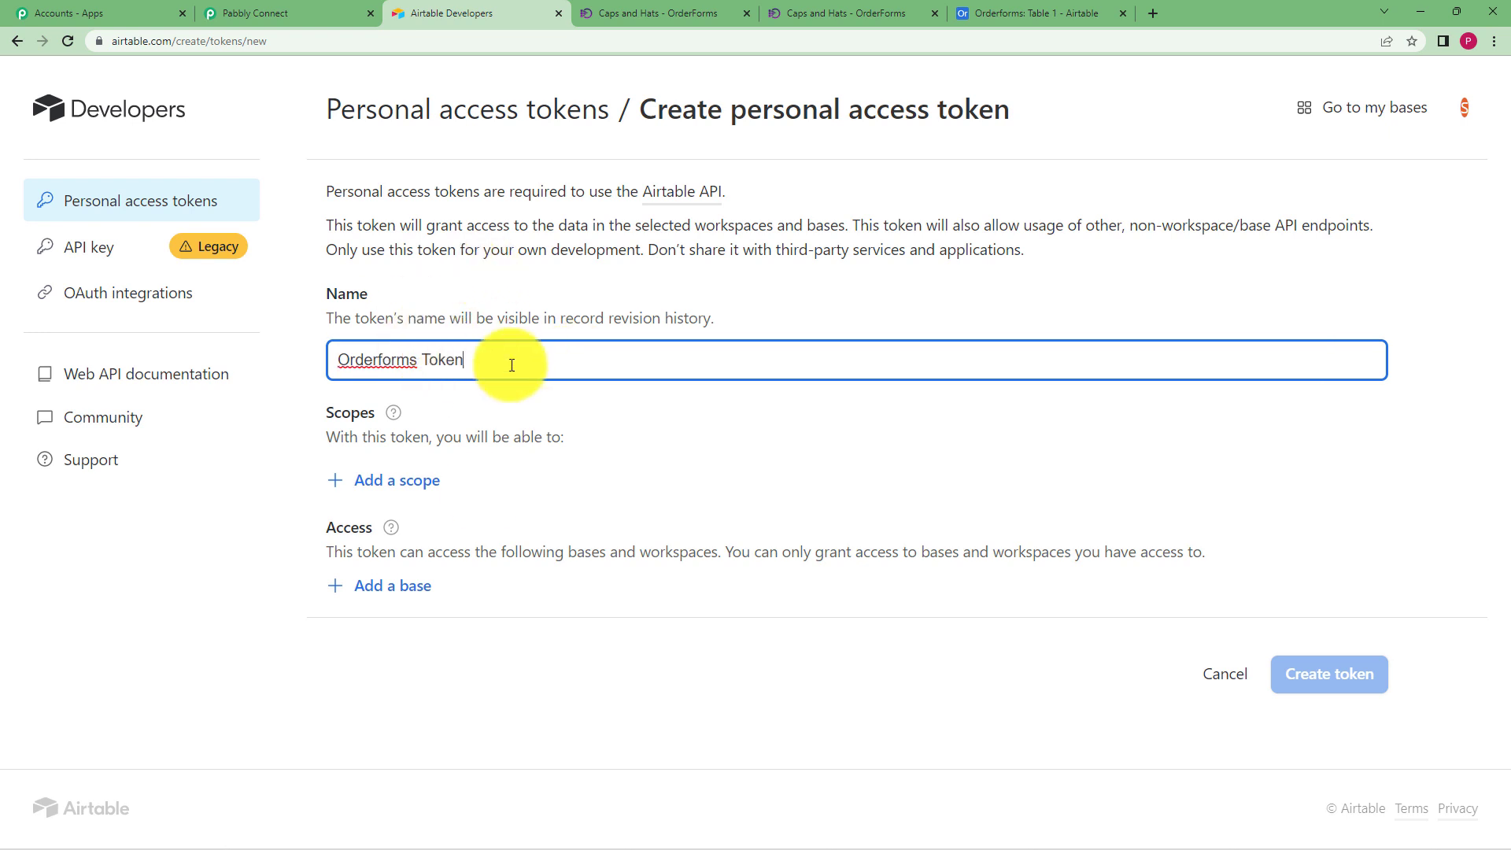
click(426, 479)
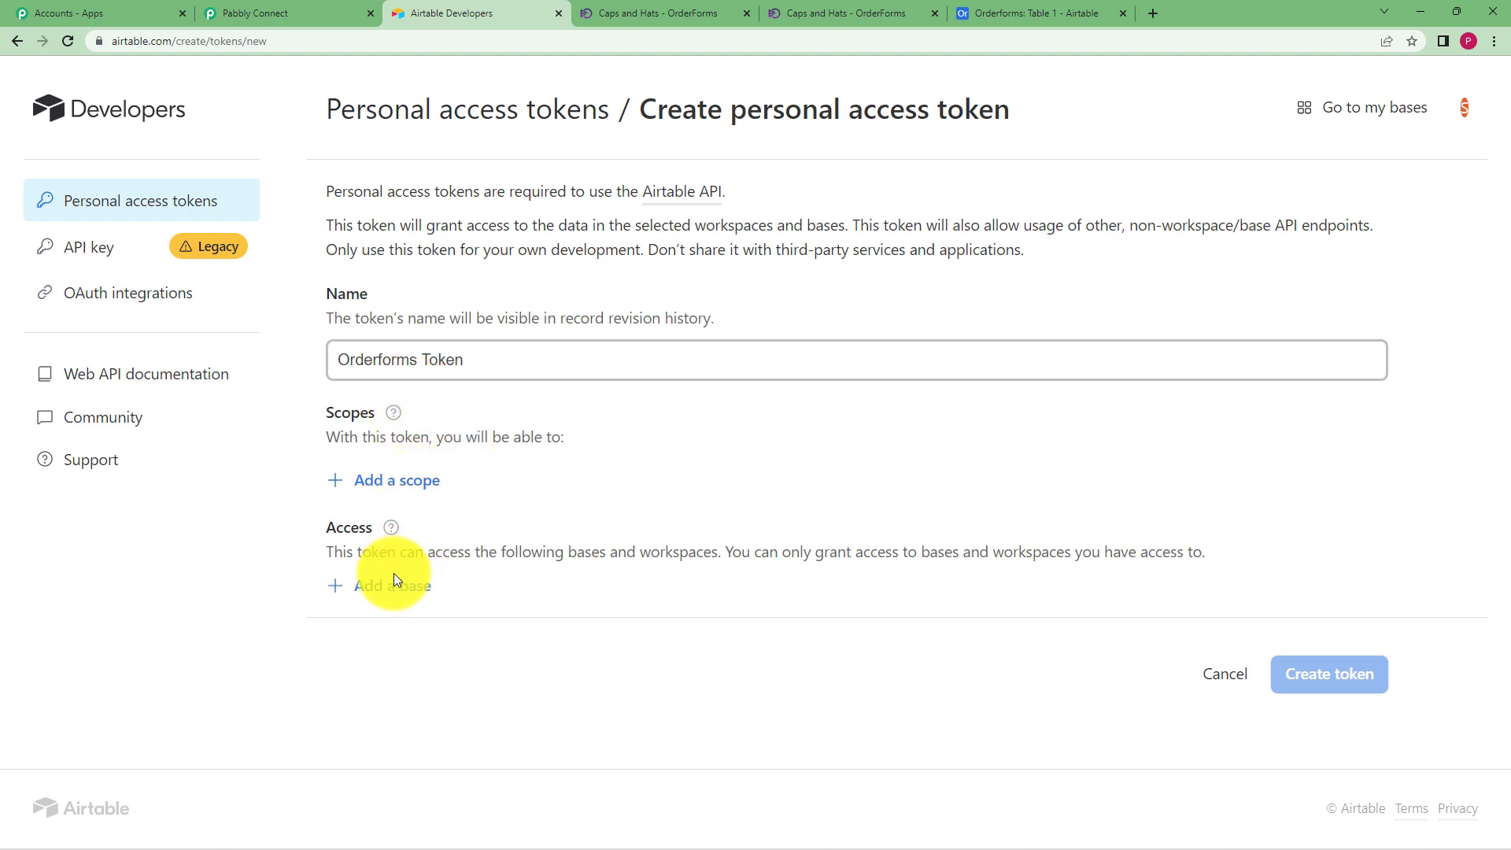
click(406, 480)
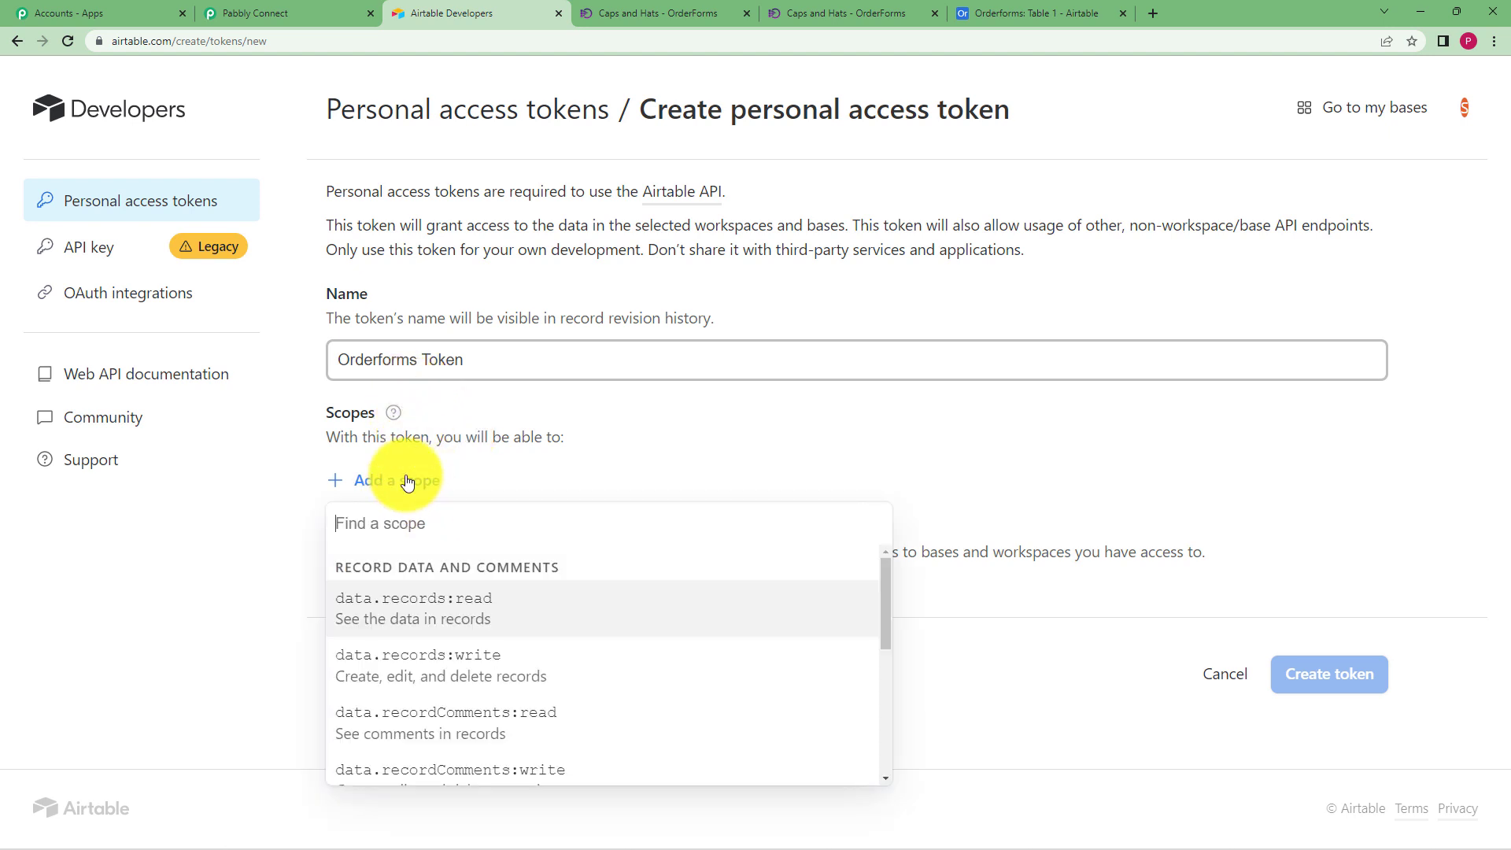
click(427, 618)
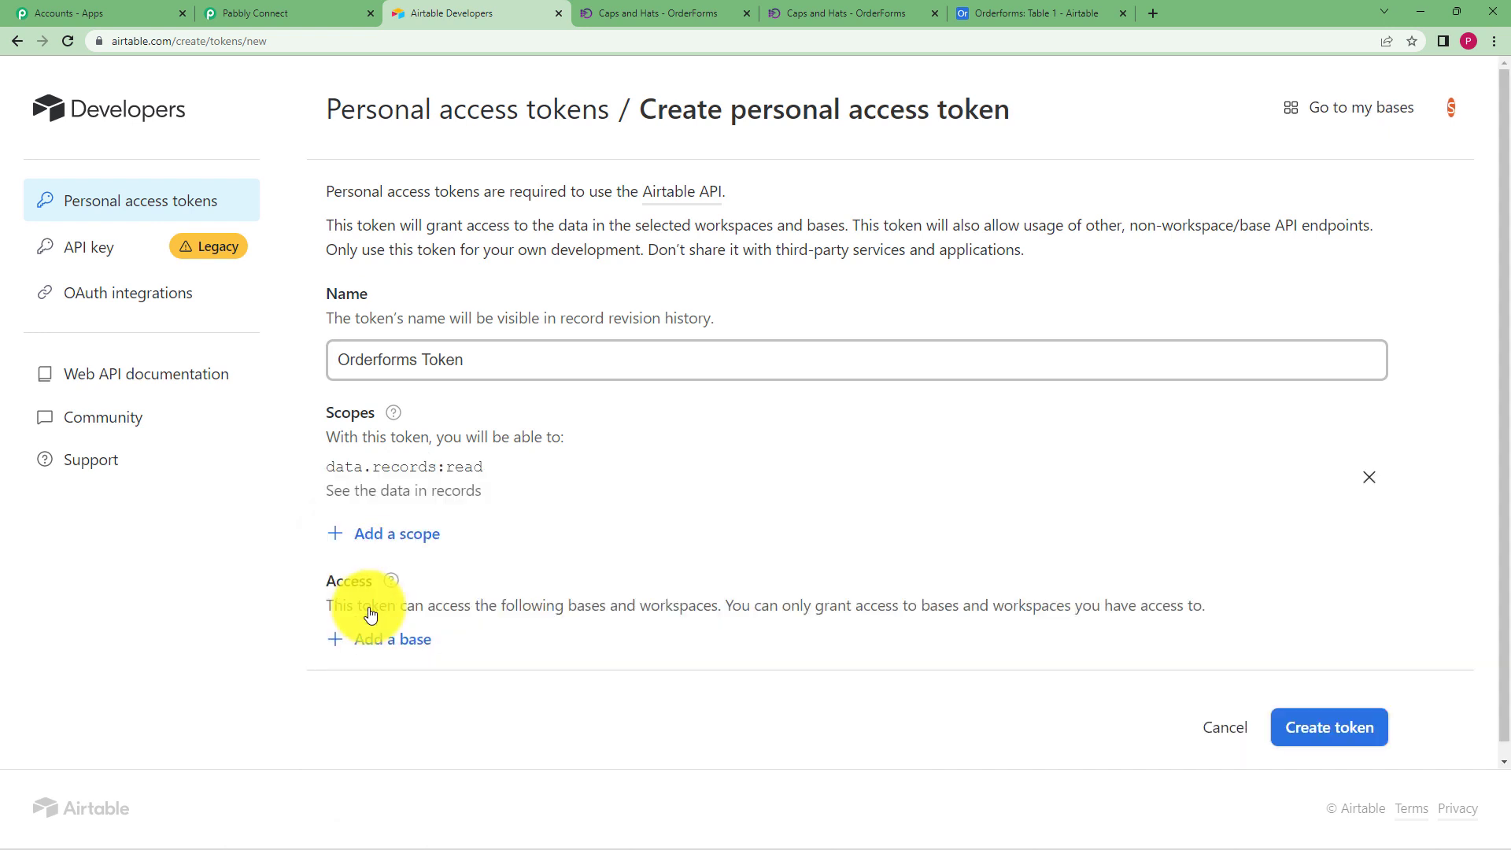
click(418, 549)
click(447, 671)
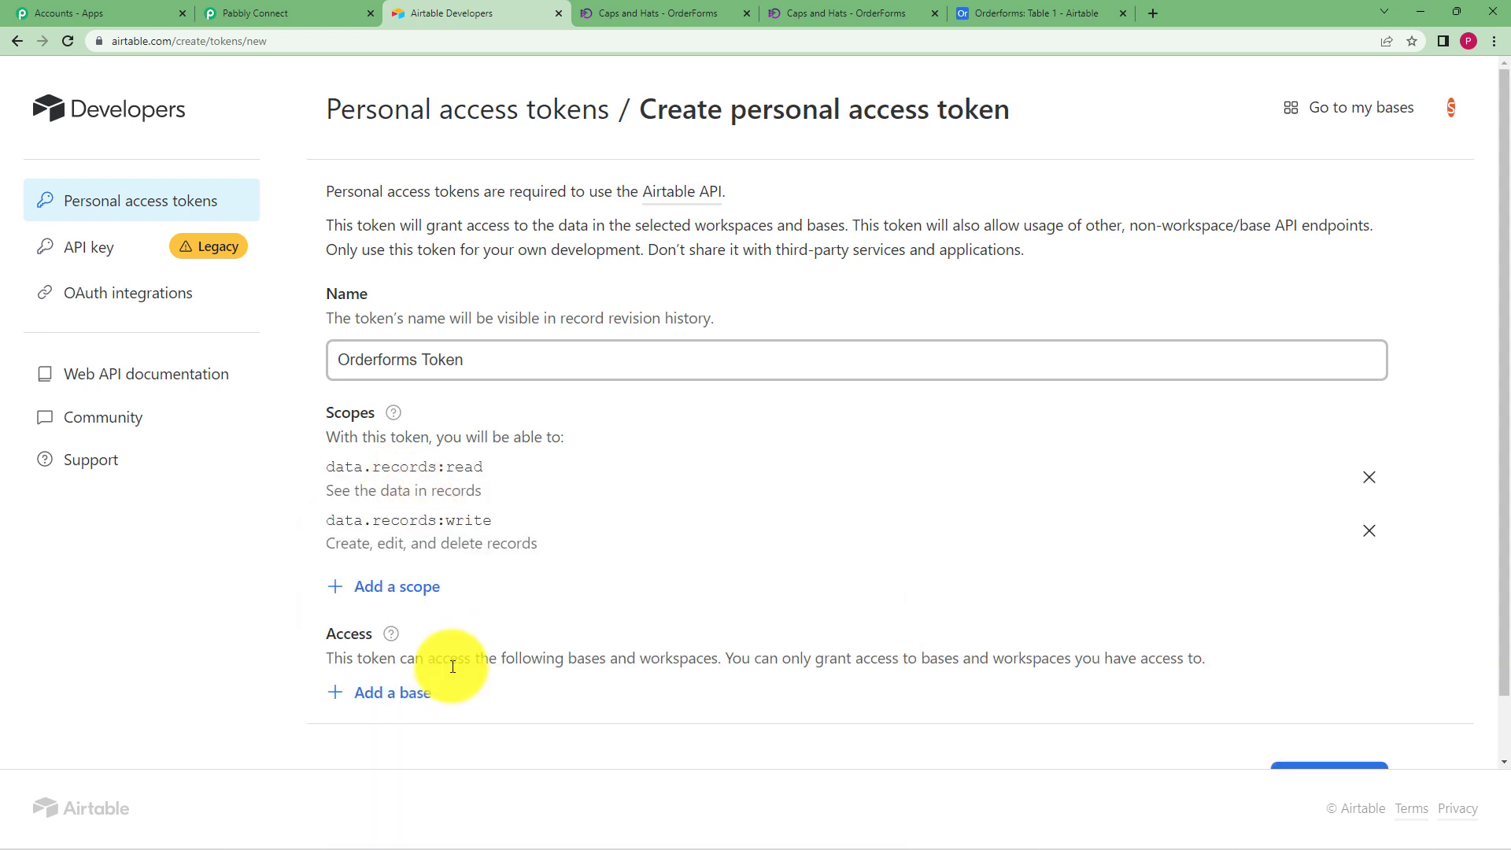
click(414, 588)
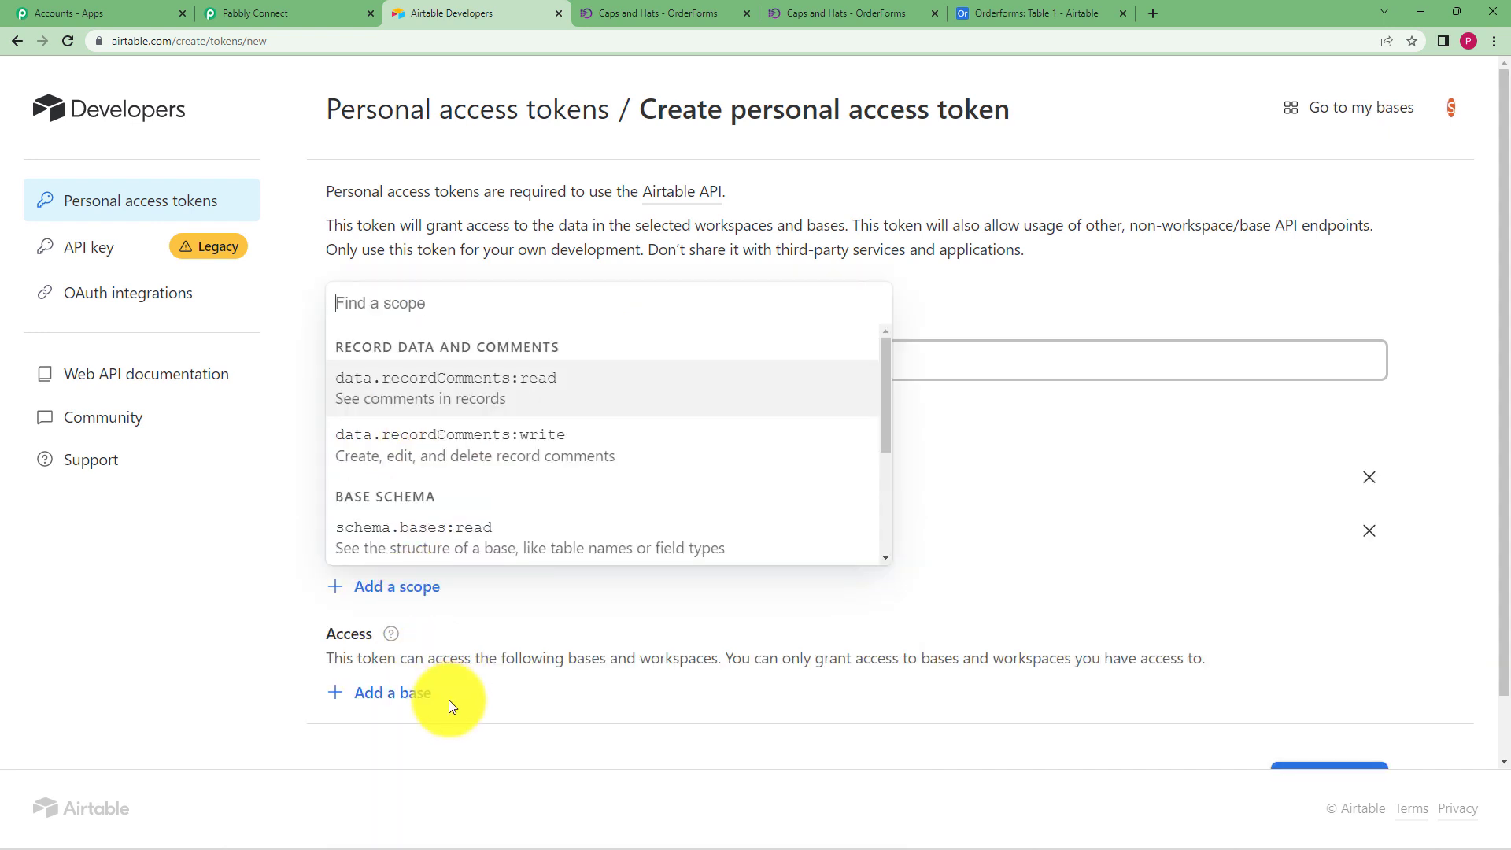
click(450, 439)
click(395, 640)
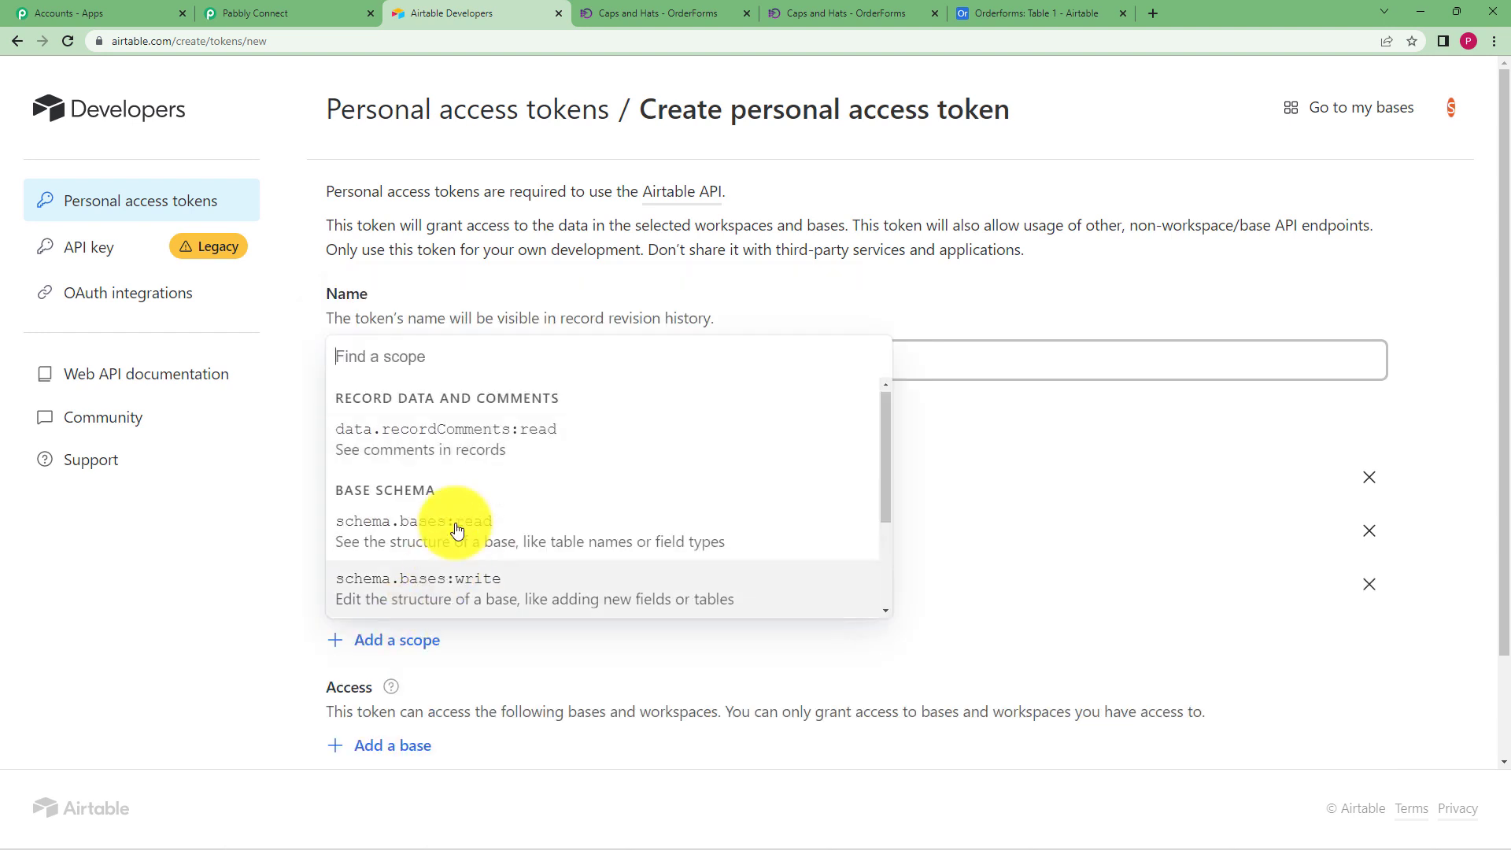
click(456, 432)
click(399, 693)
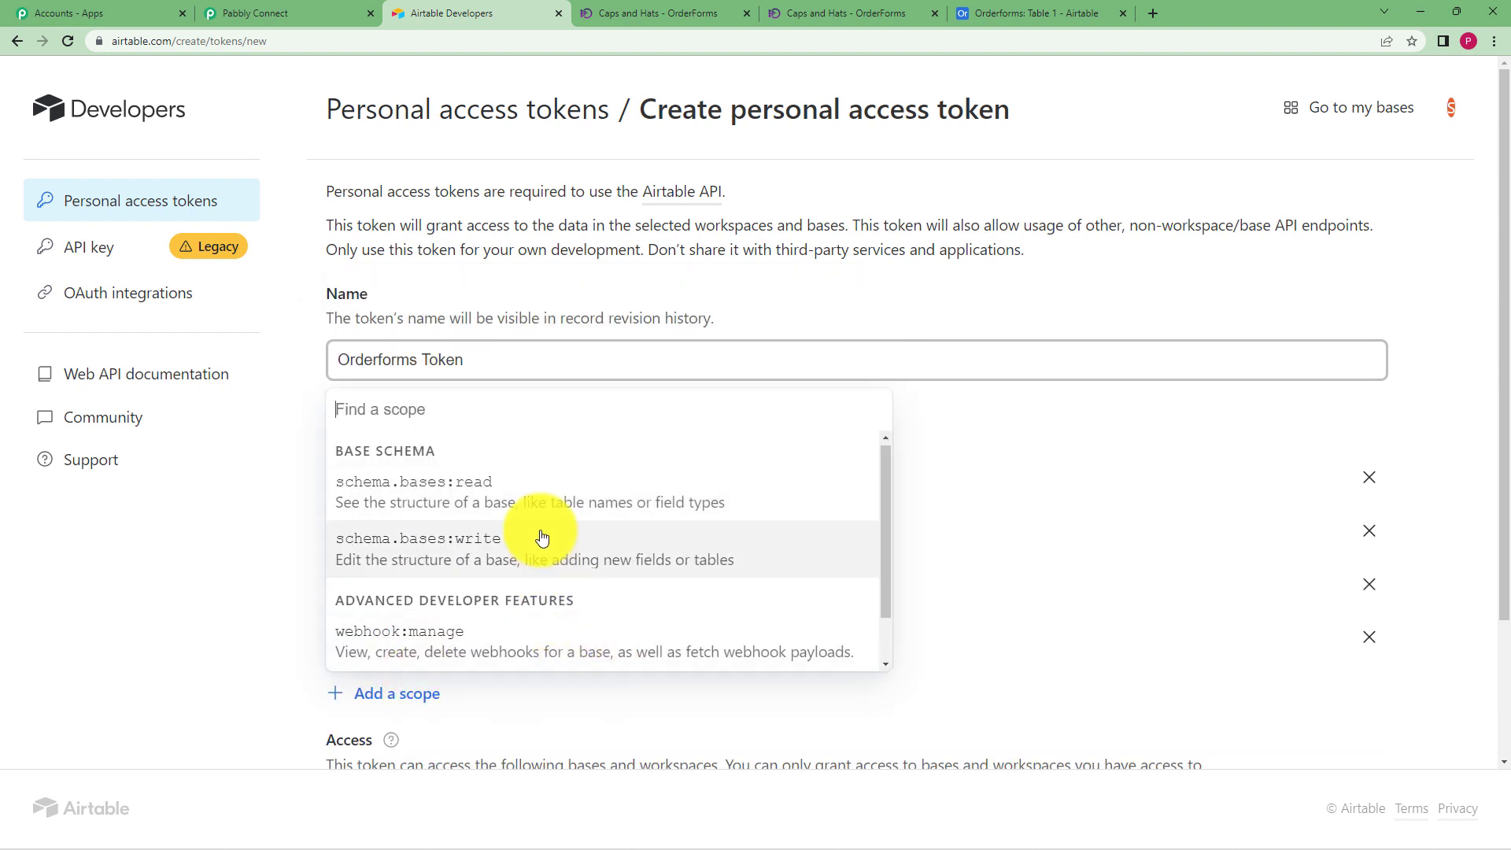
click(523, 496)
click(418, 746)
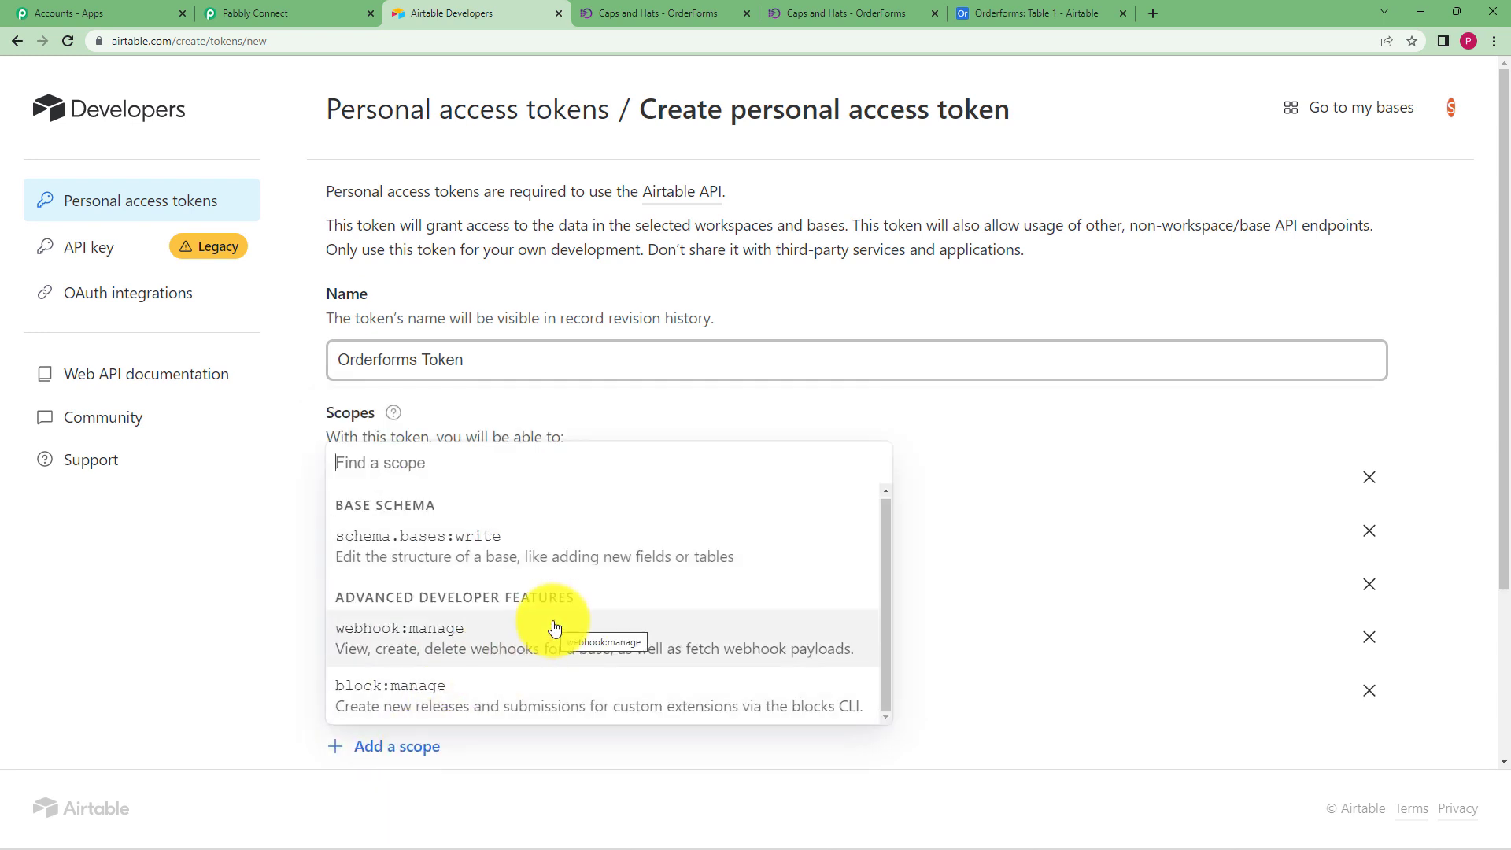
click(564, 551)
Recheck Pabbly Connect's required scopes and add the webhook:manage scope
click(339, 13)
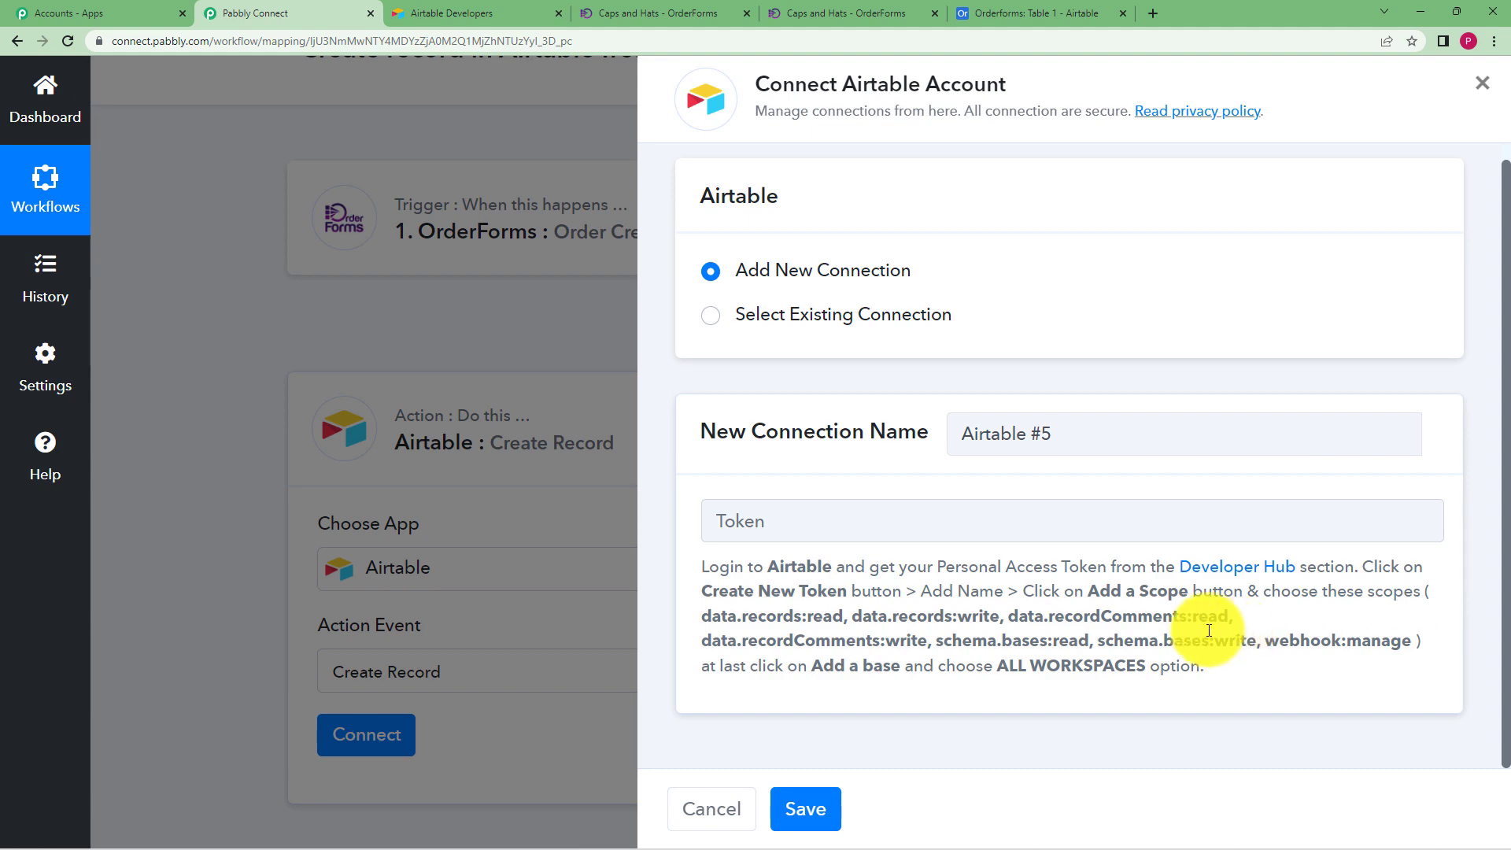
click(491, 13)
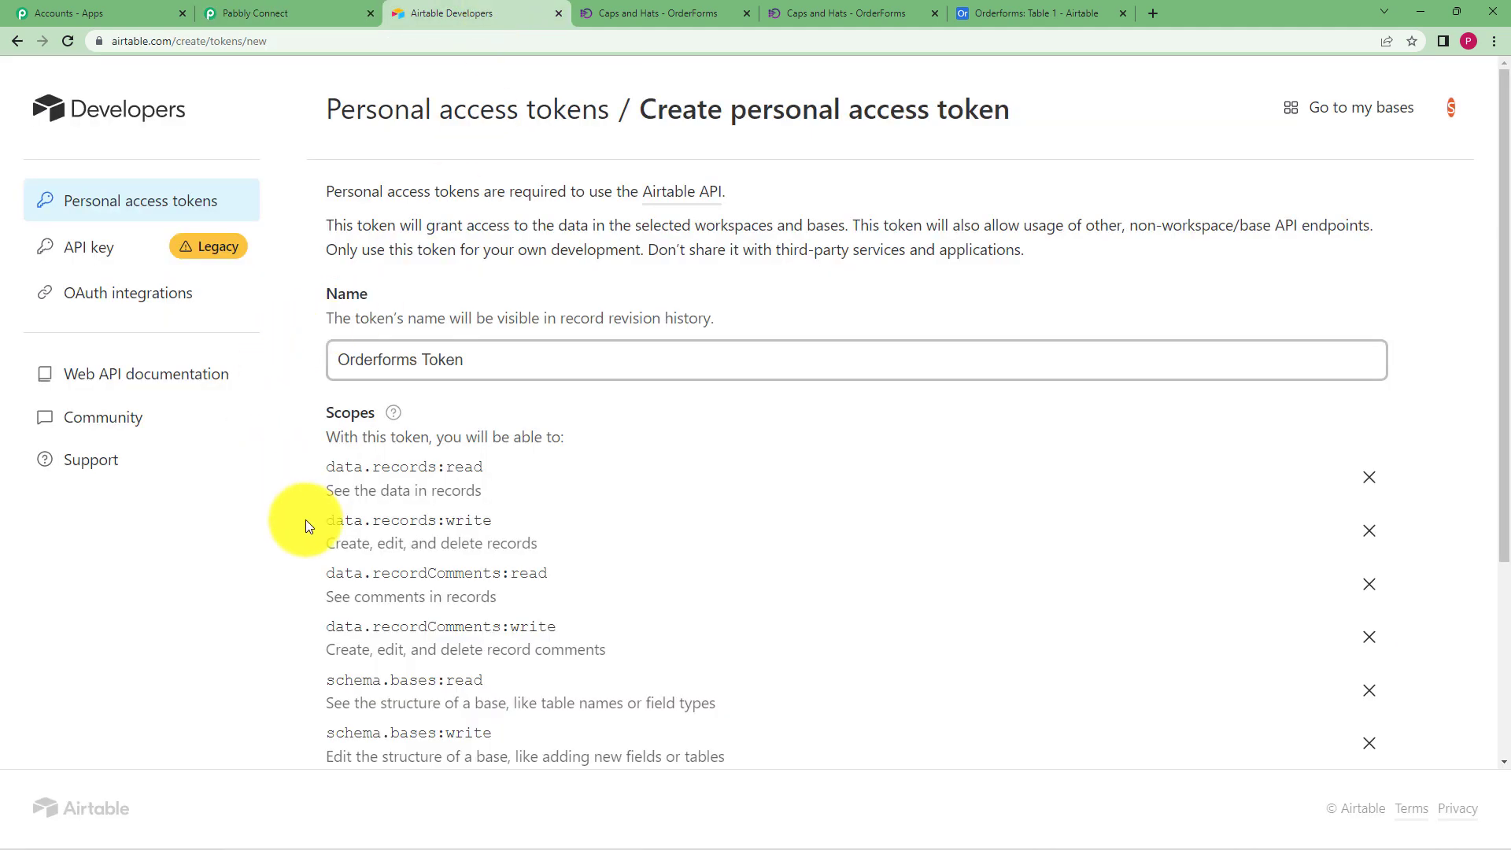
scroll(1323, 476, down, 3)
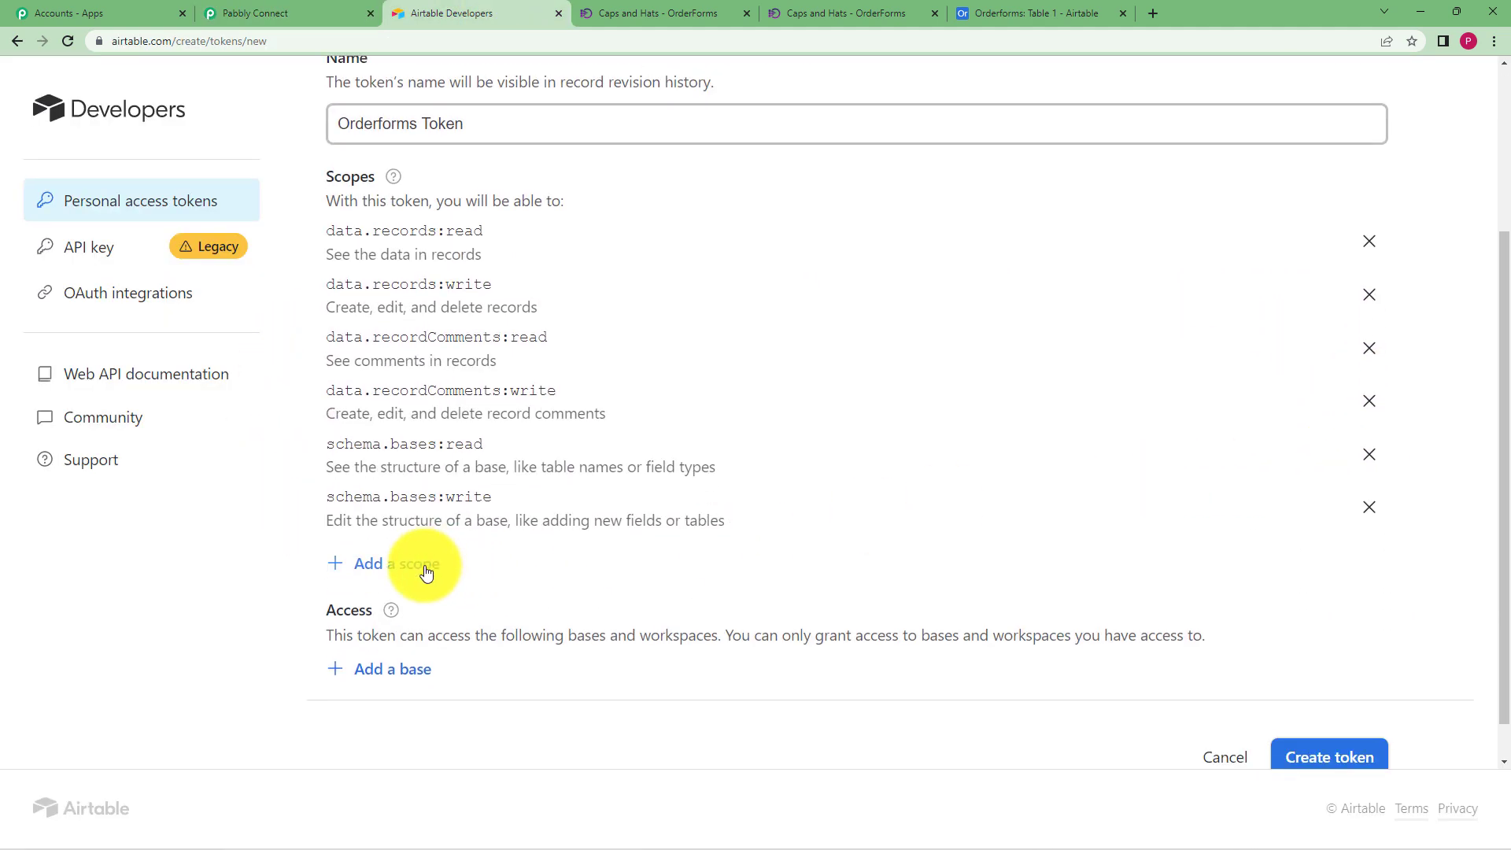
click(323, 13)
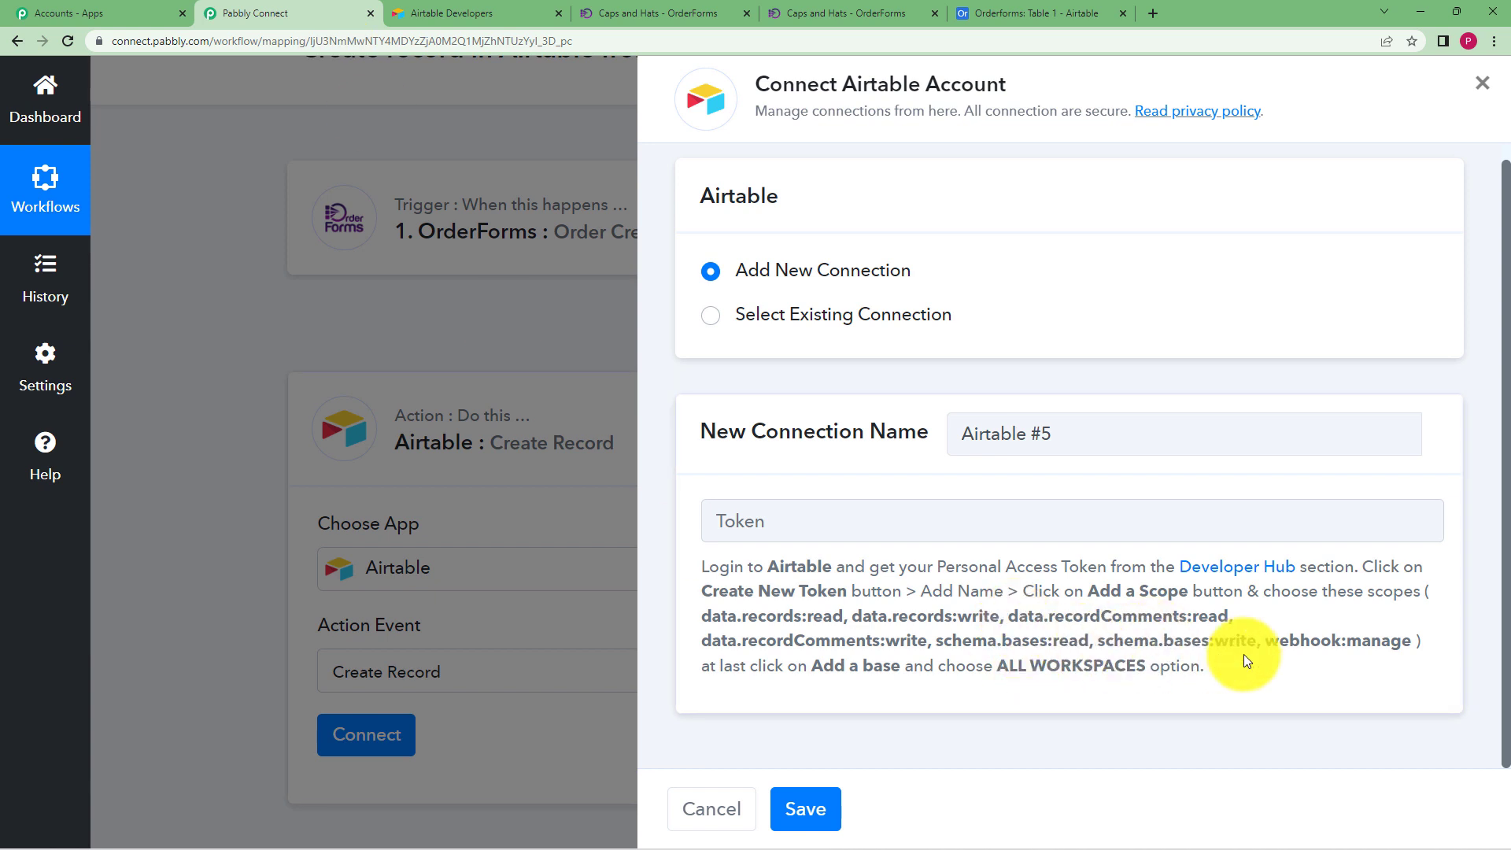
click(460, 13)
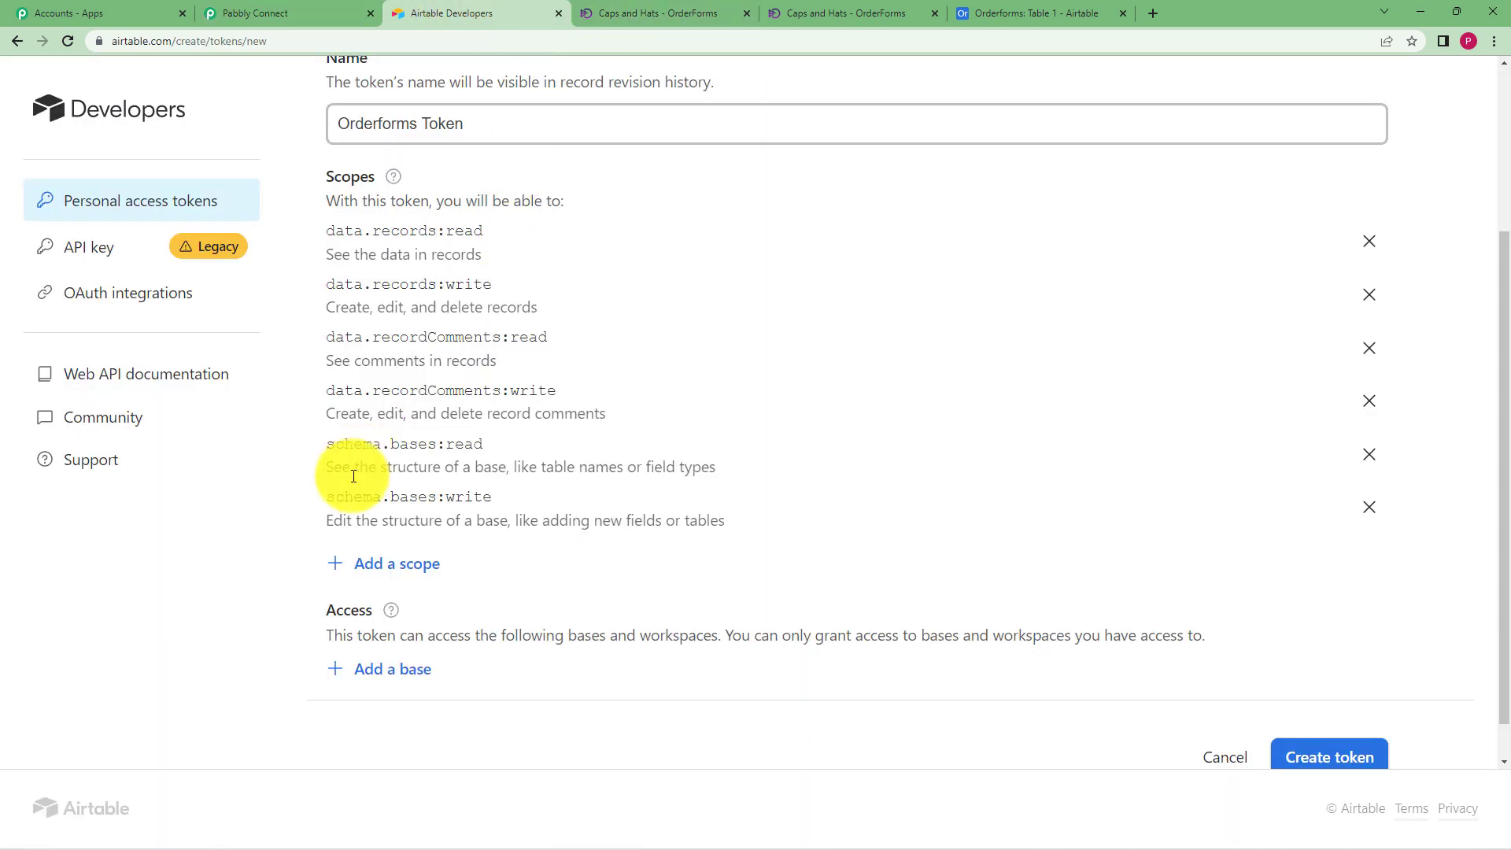
click(386, 564)
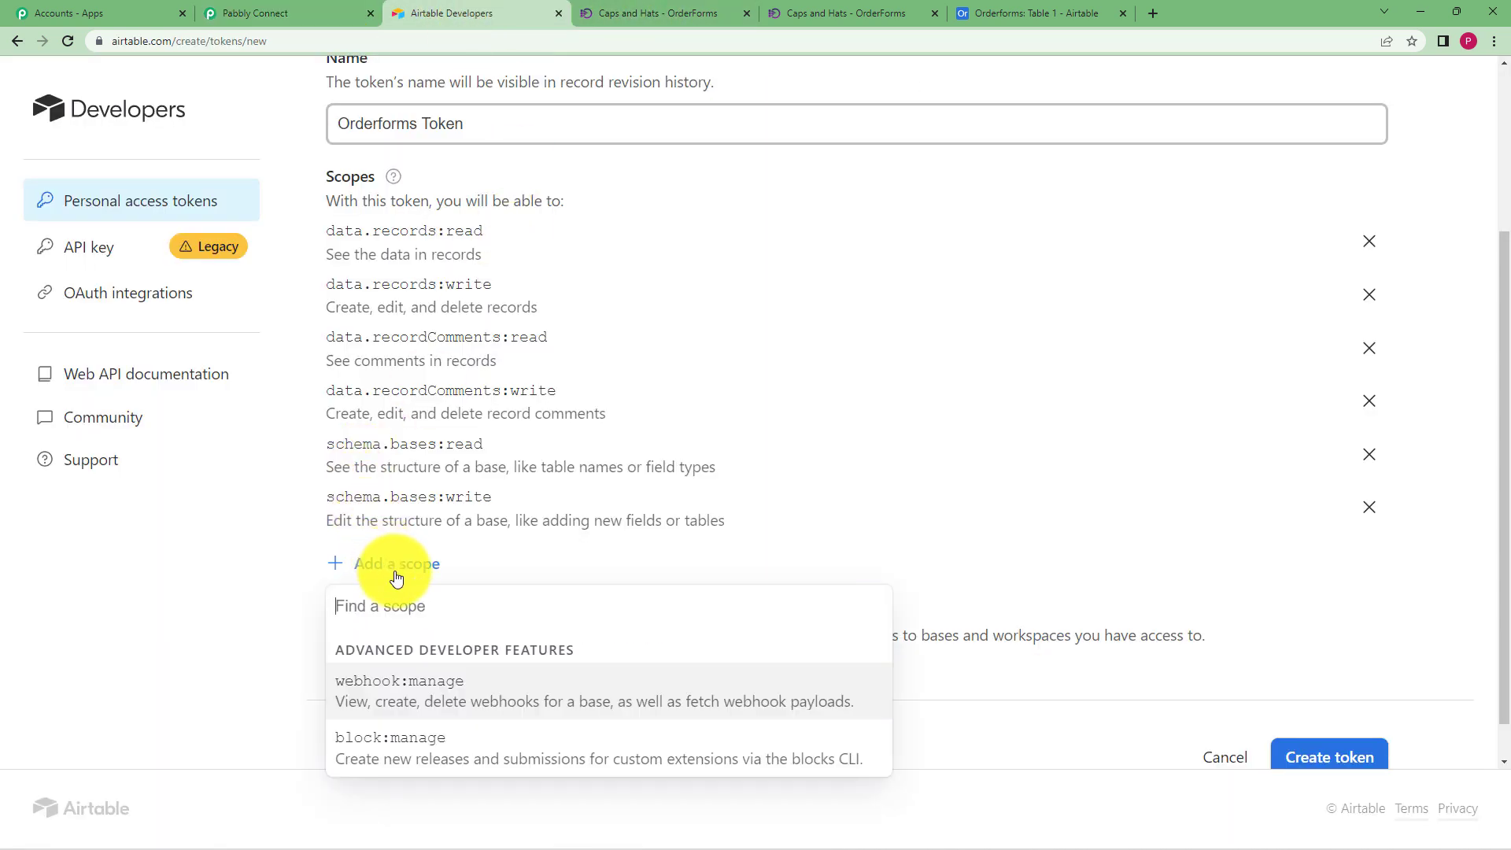
click(411, 691)
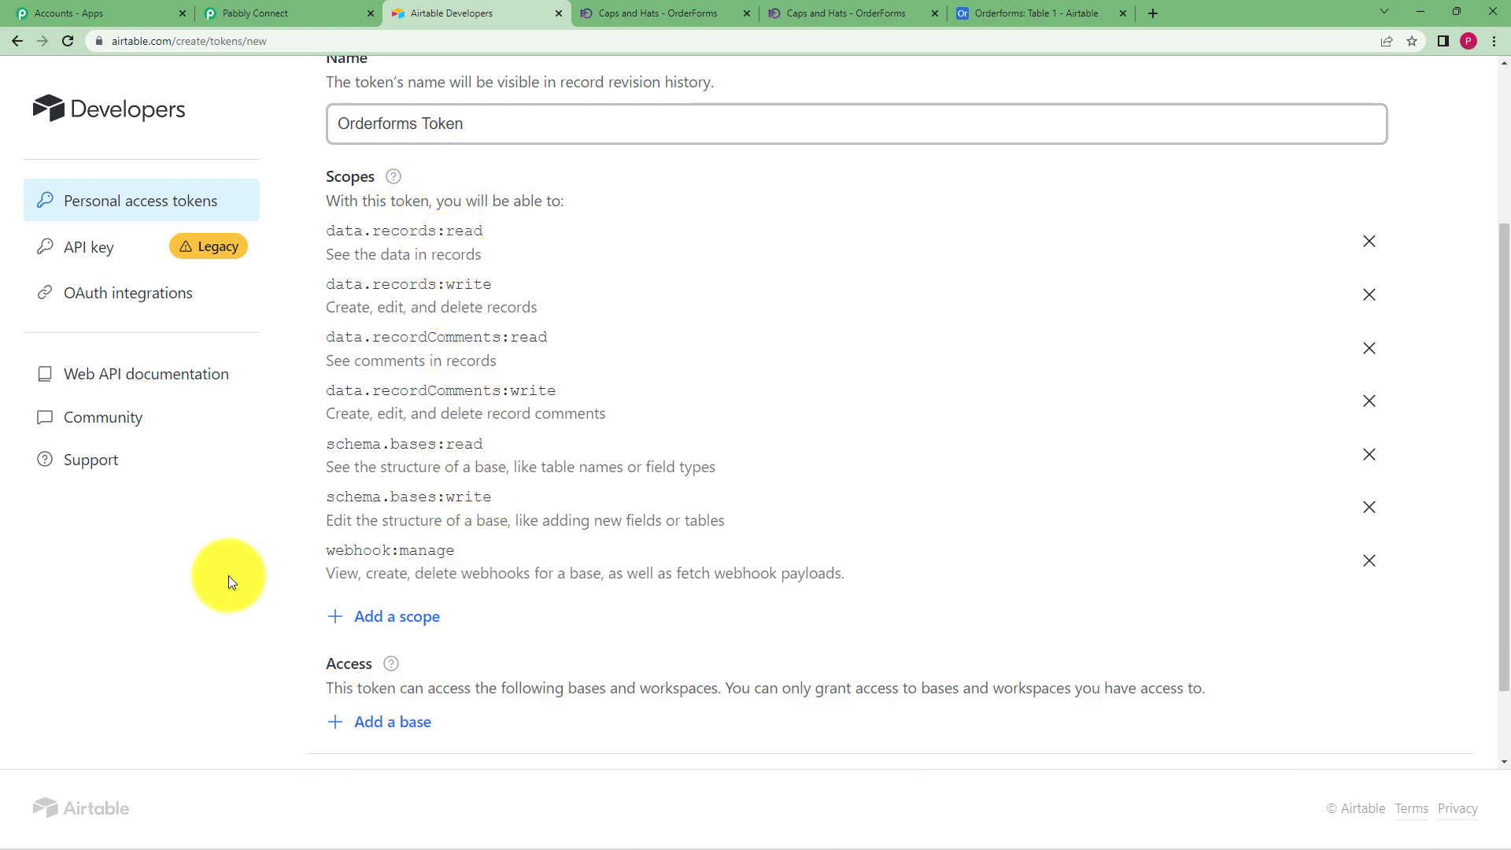
Grant access to all current and future workspaces, create the token and copy it
scroll(669, 544, down, 2)
click(391, 622)
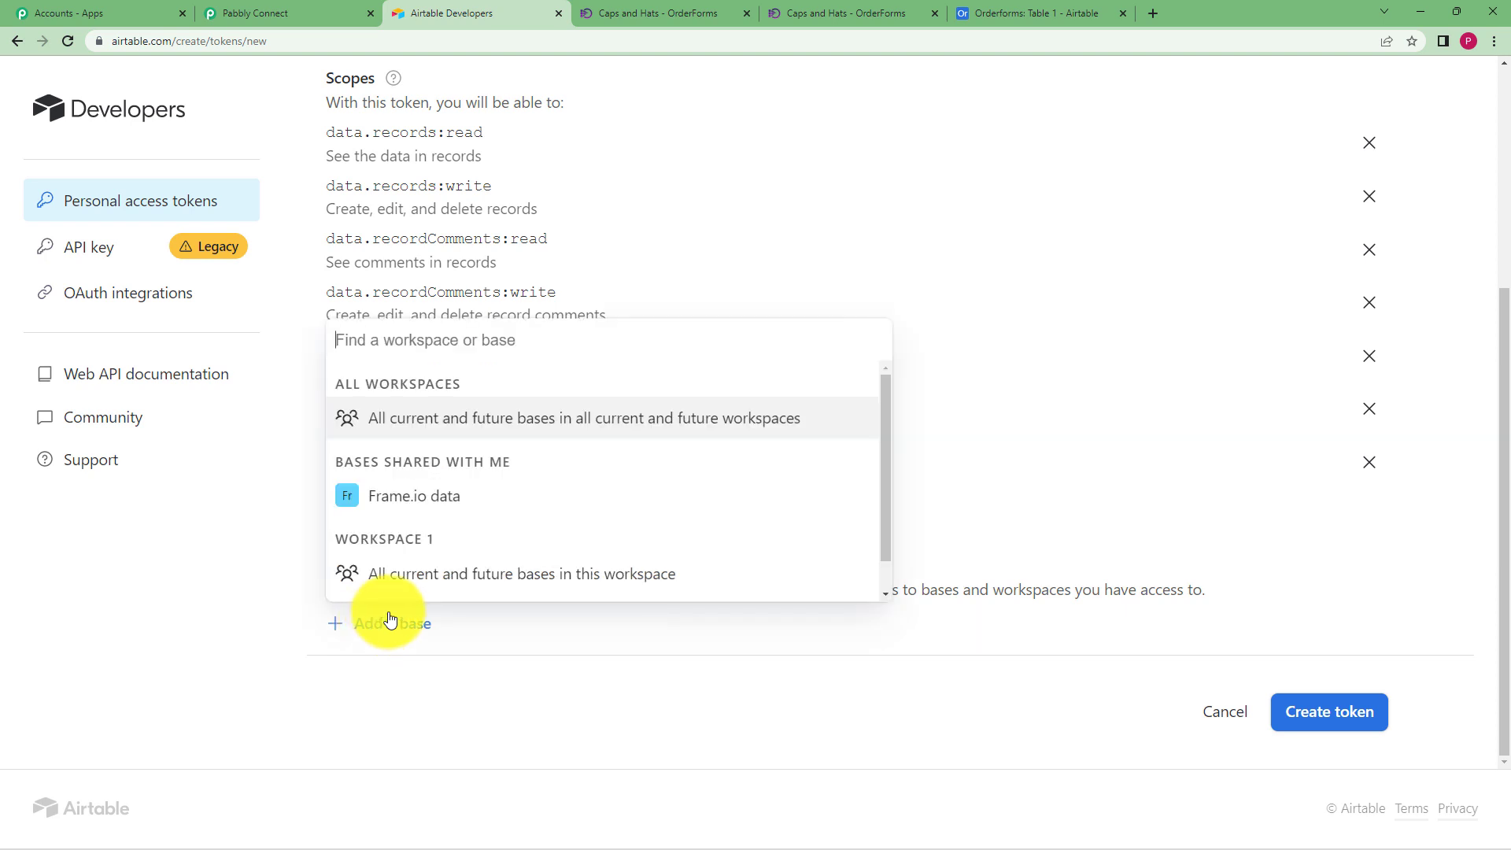
scroll(440, 409, down, 1)
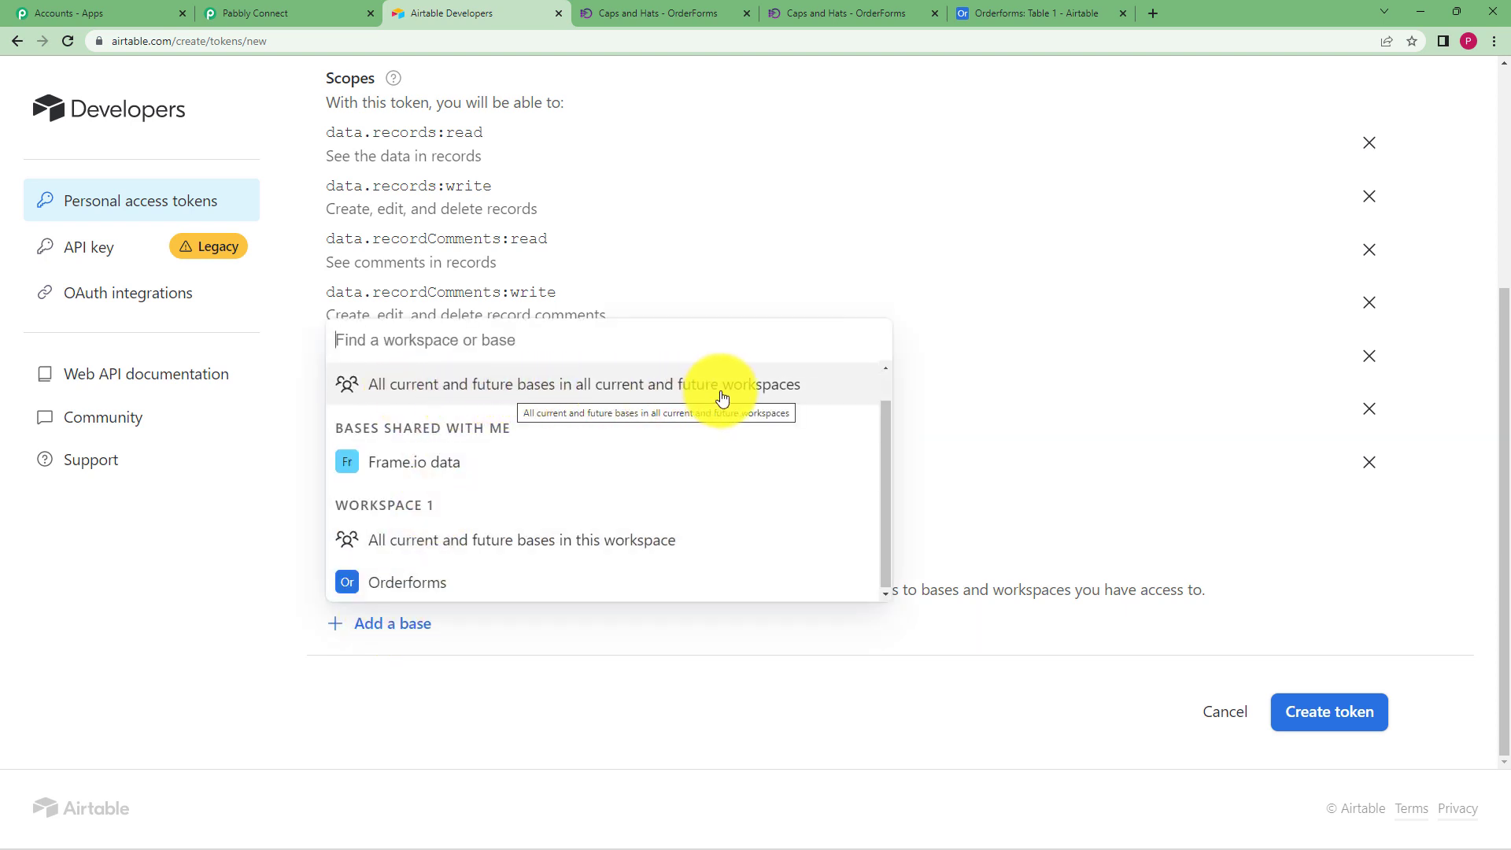
click(776, 397)
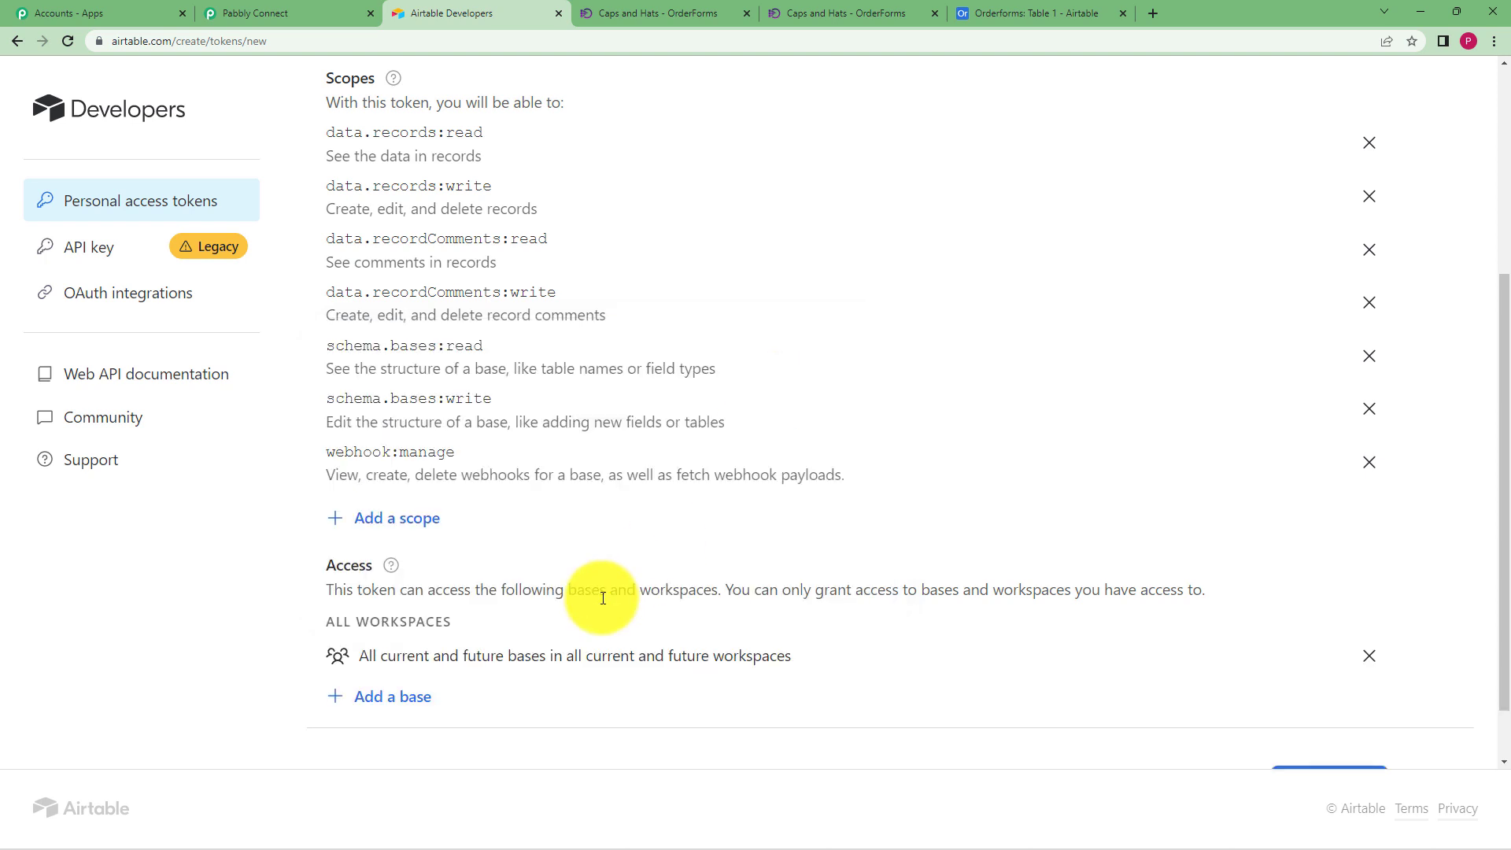
scroll(878, 564, down, 1)
click(1339, 716)
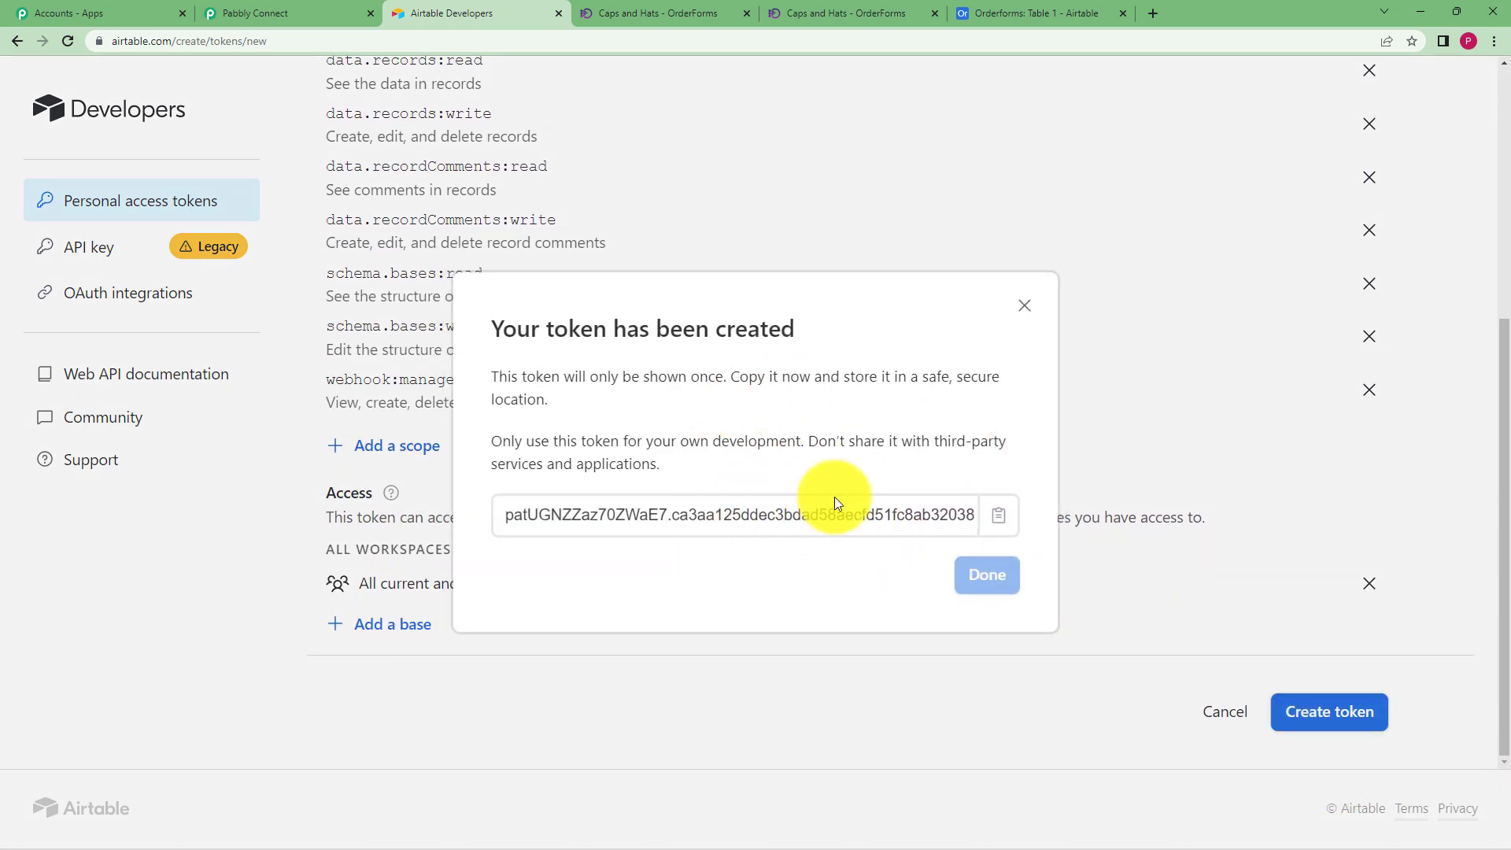
click(1000, 516)
Paste the new token into Pabbly Connect's Airtable Token field and save the connection
click(300, 8)
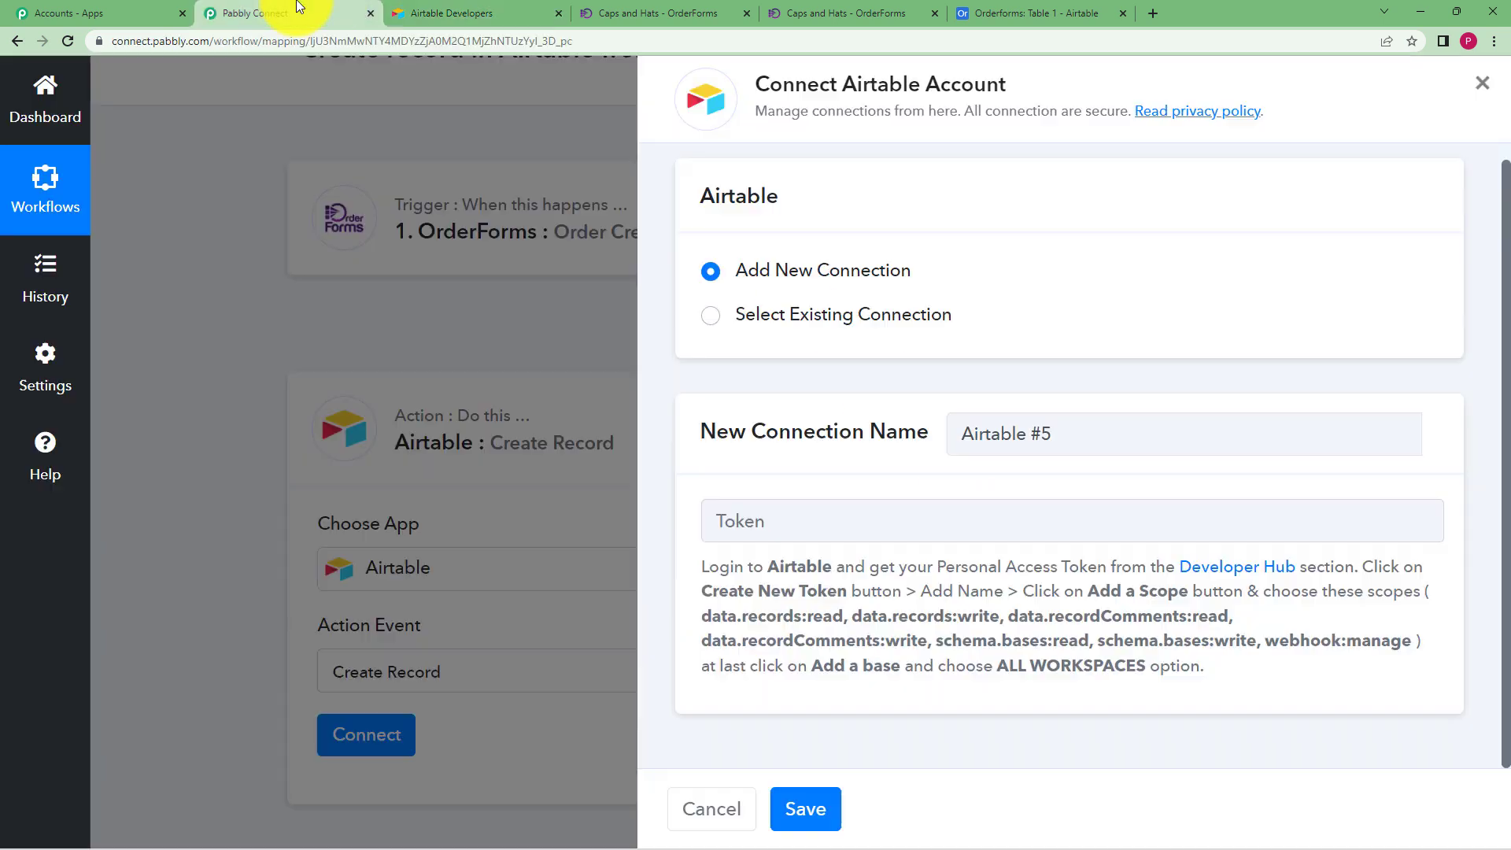
click(827, 522)
key(ctrl+v)
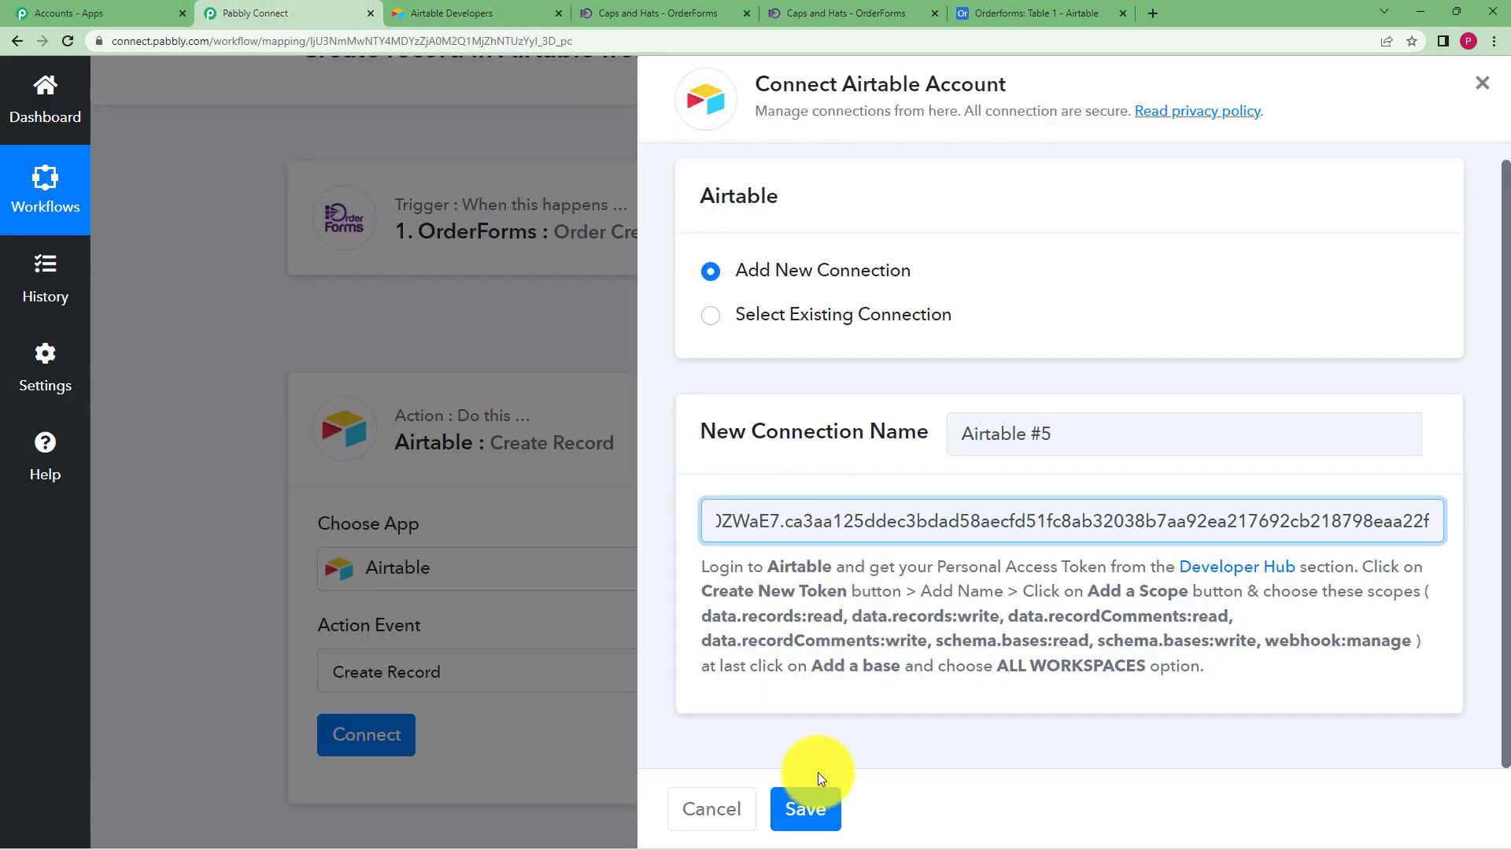
click(809, 800)
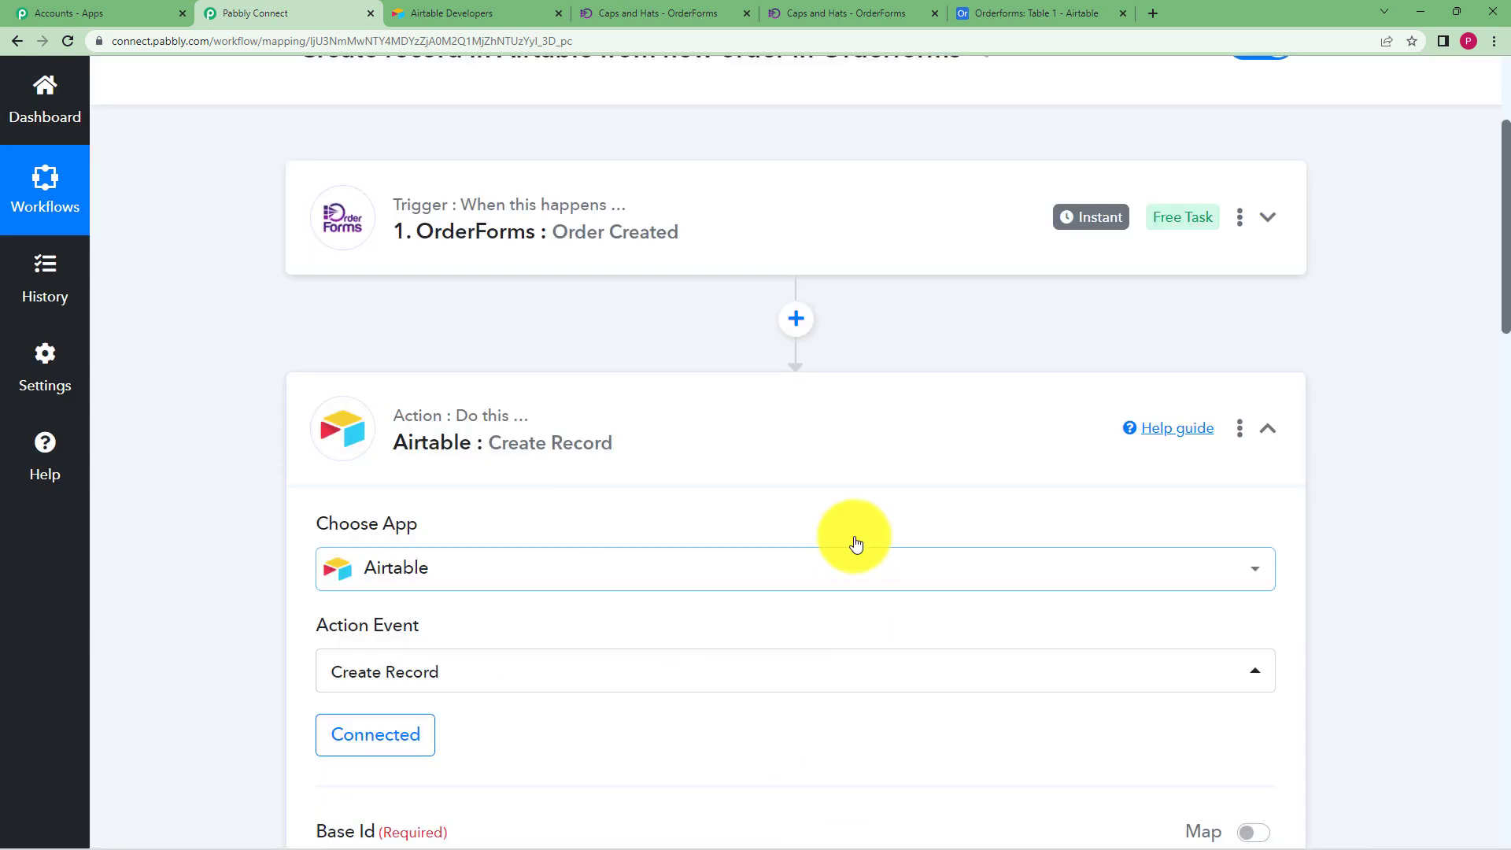
scroll(320, 574, down, 2)
scroll(228, 547, down, 5)
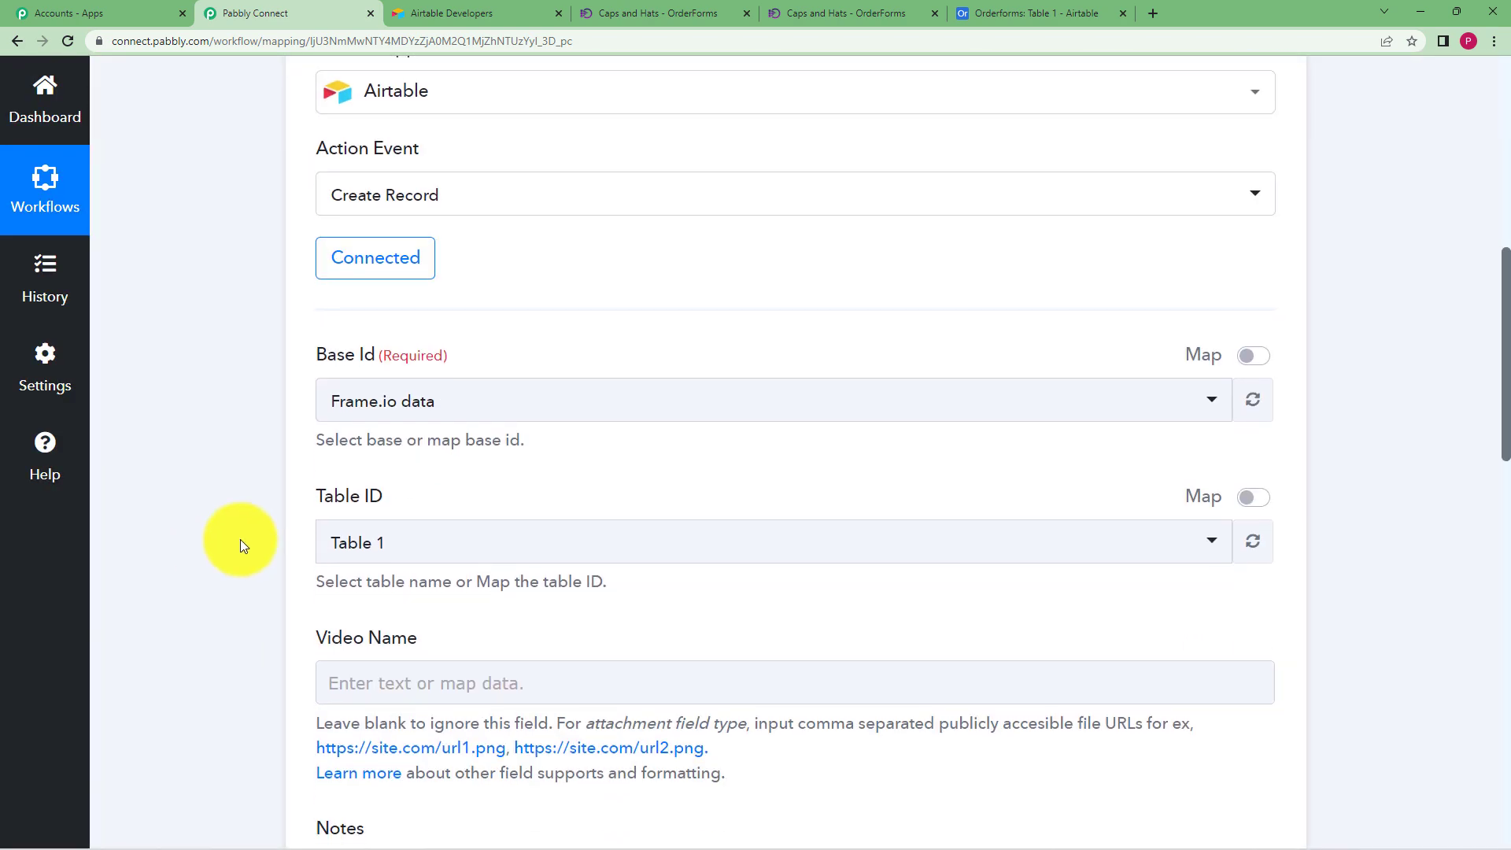
click(362, 326)
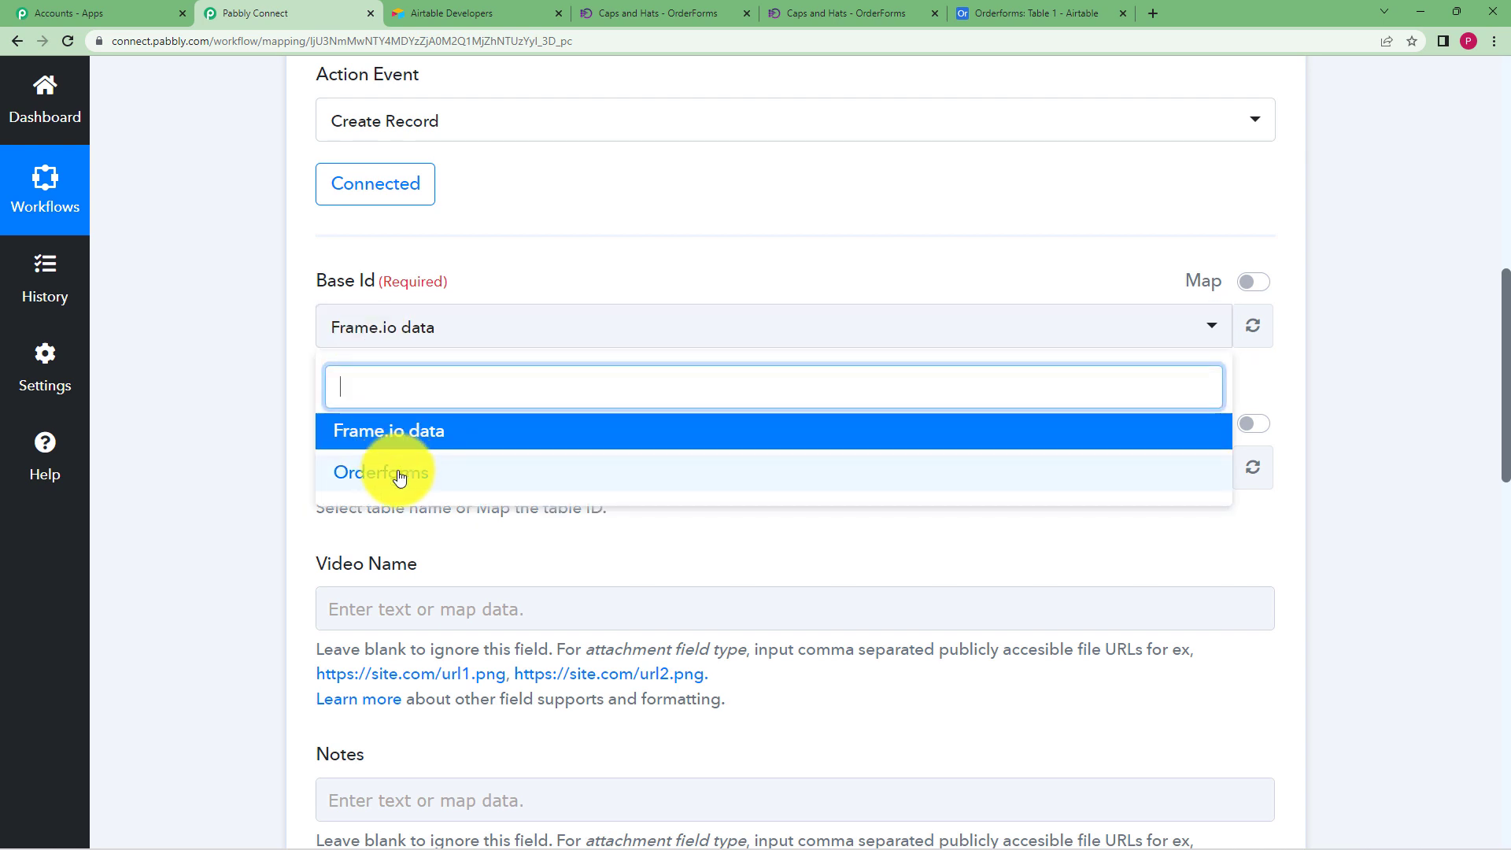
click(396, 467)
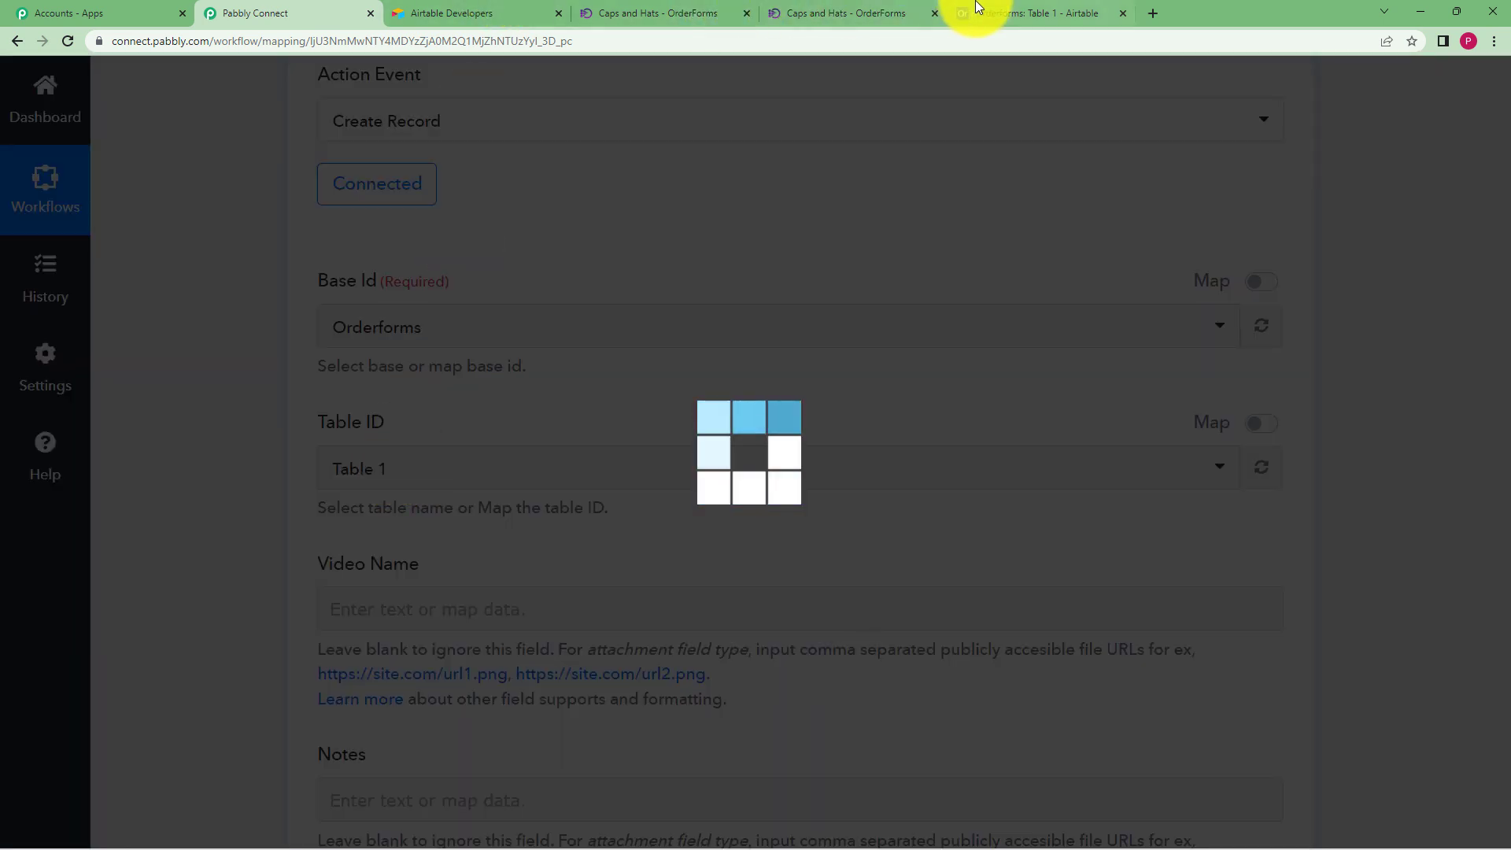
click(976, 10)
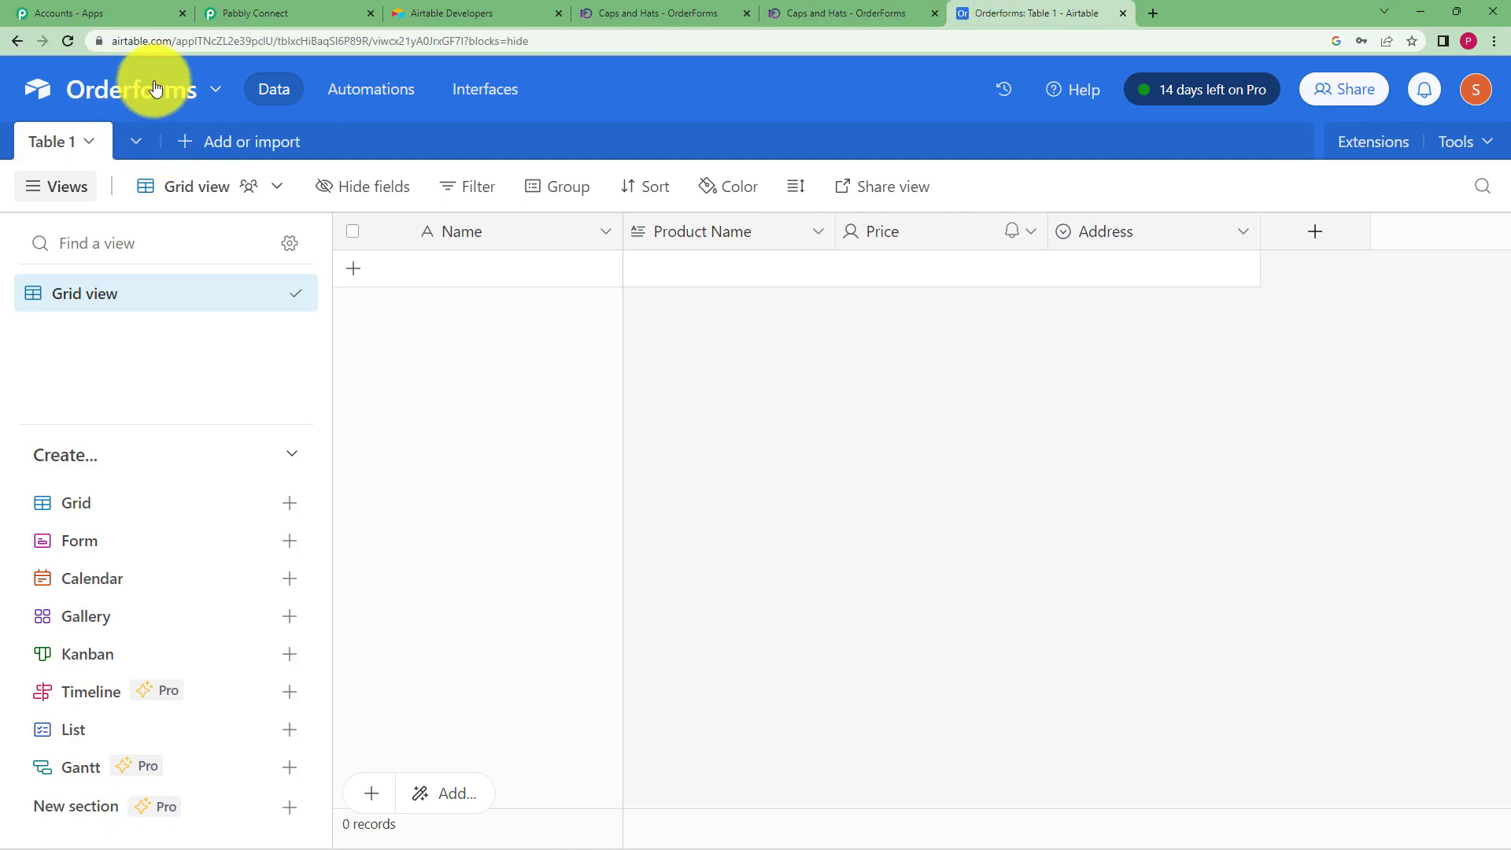
click(252, 12)
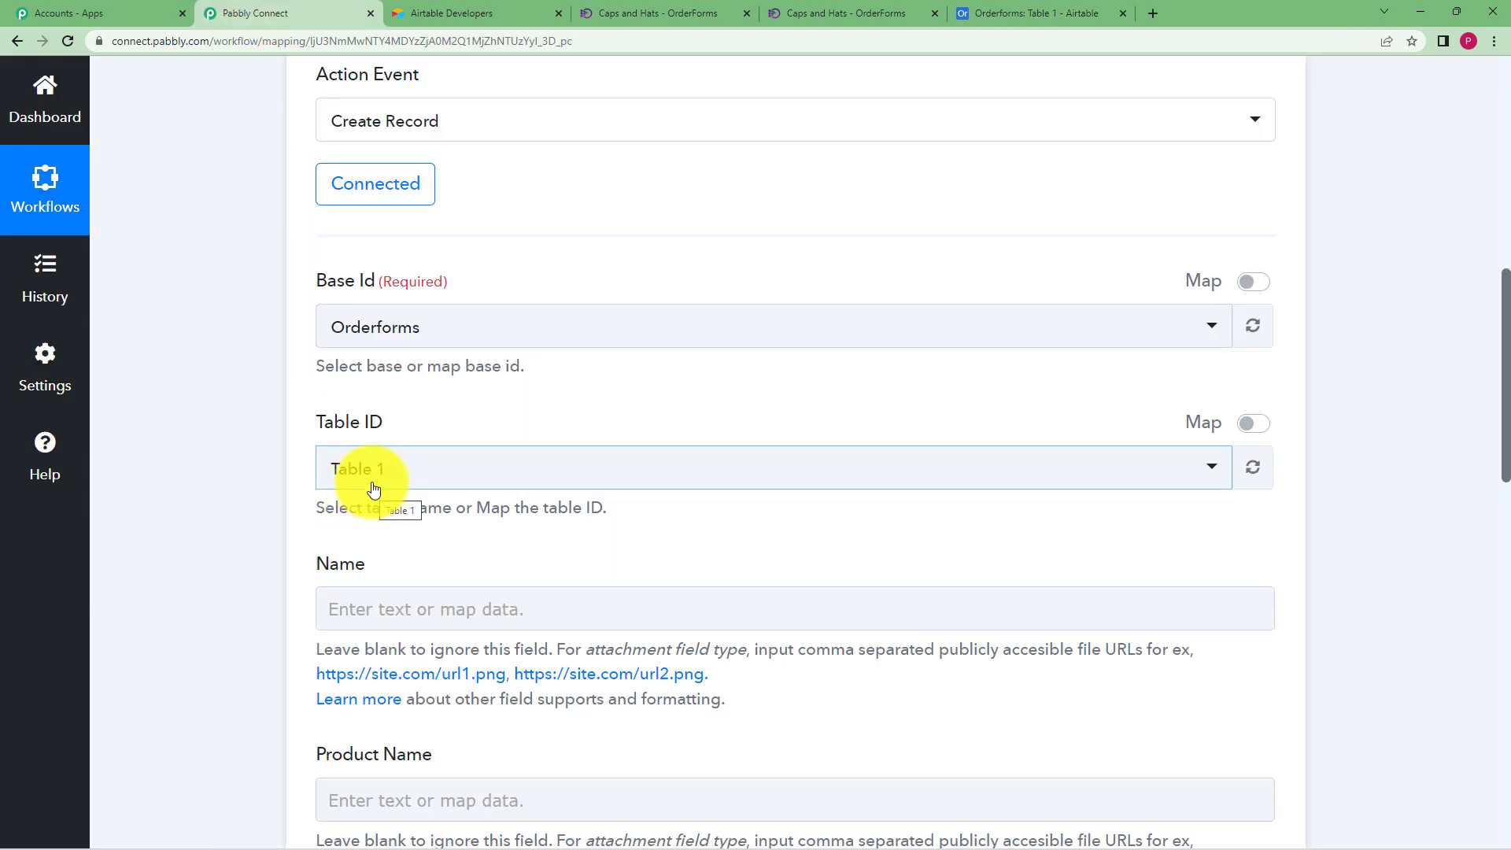
click(978, 11)
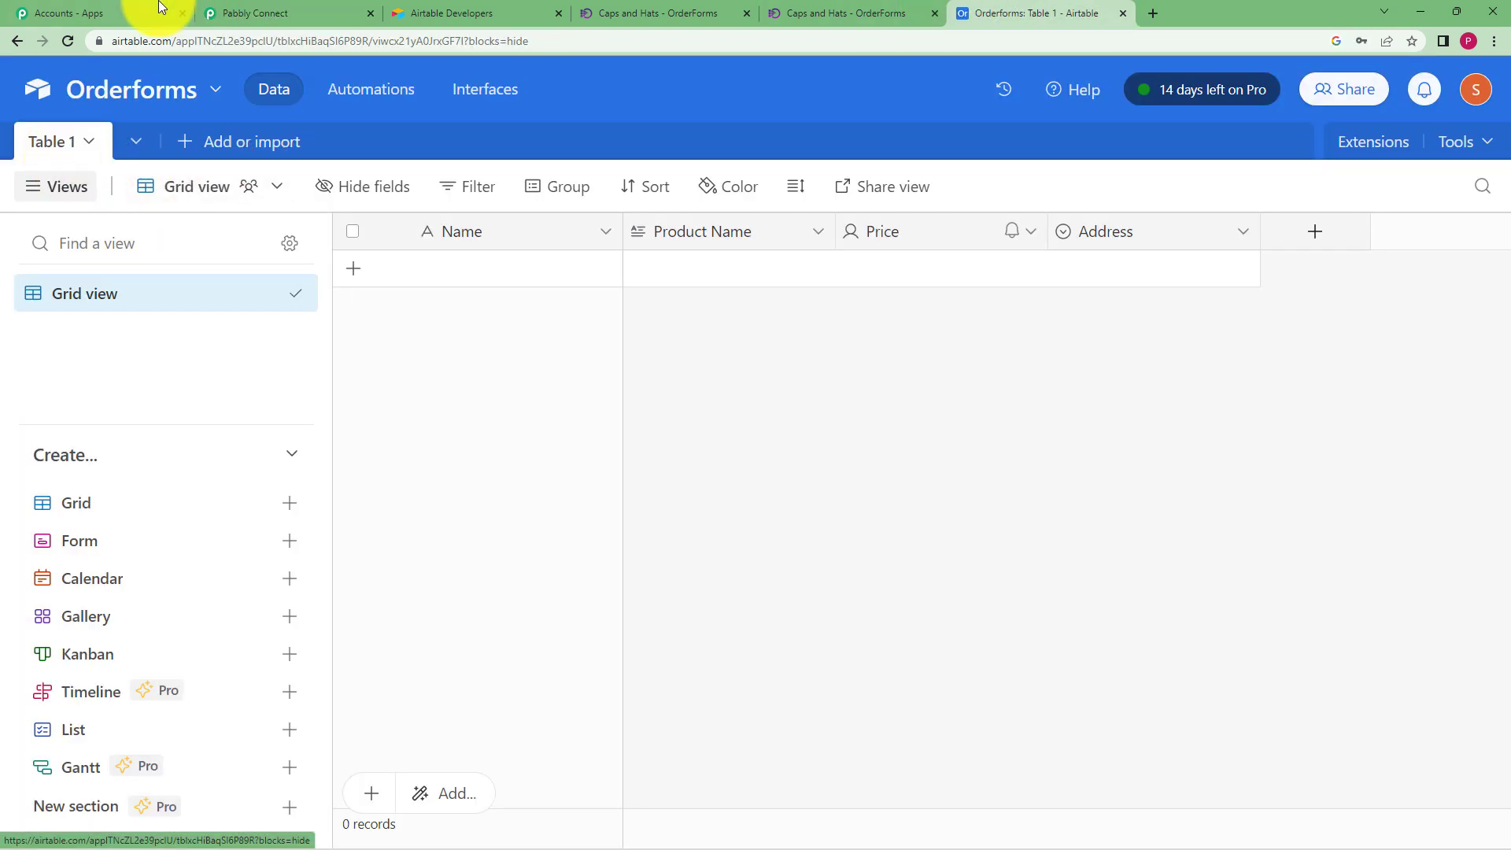
click(260, 11)
scroll(243, 546, down, 2)
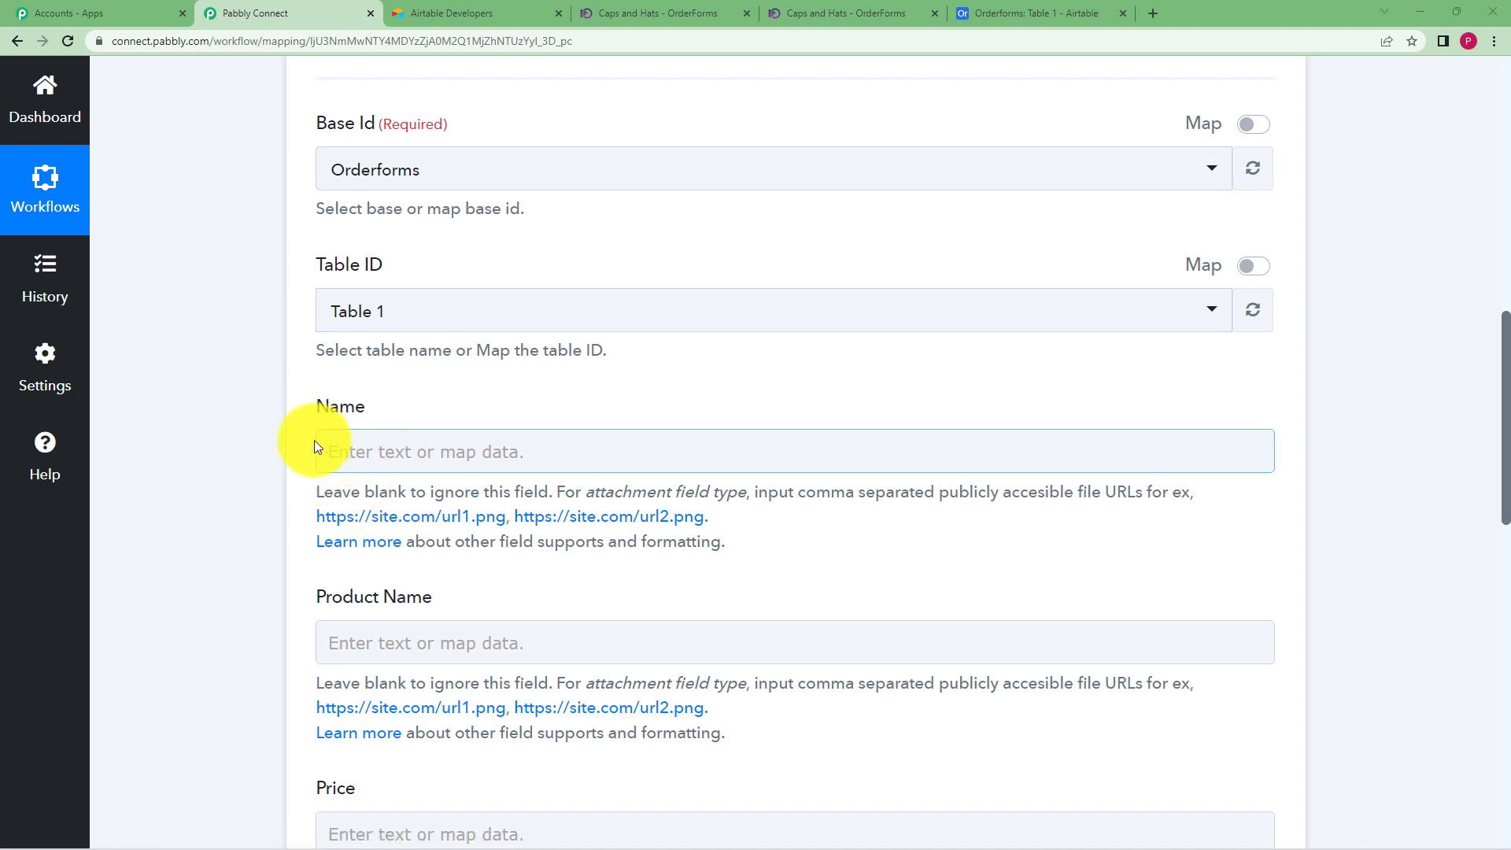
scroll(269, 445, down, 1)
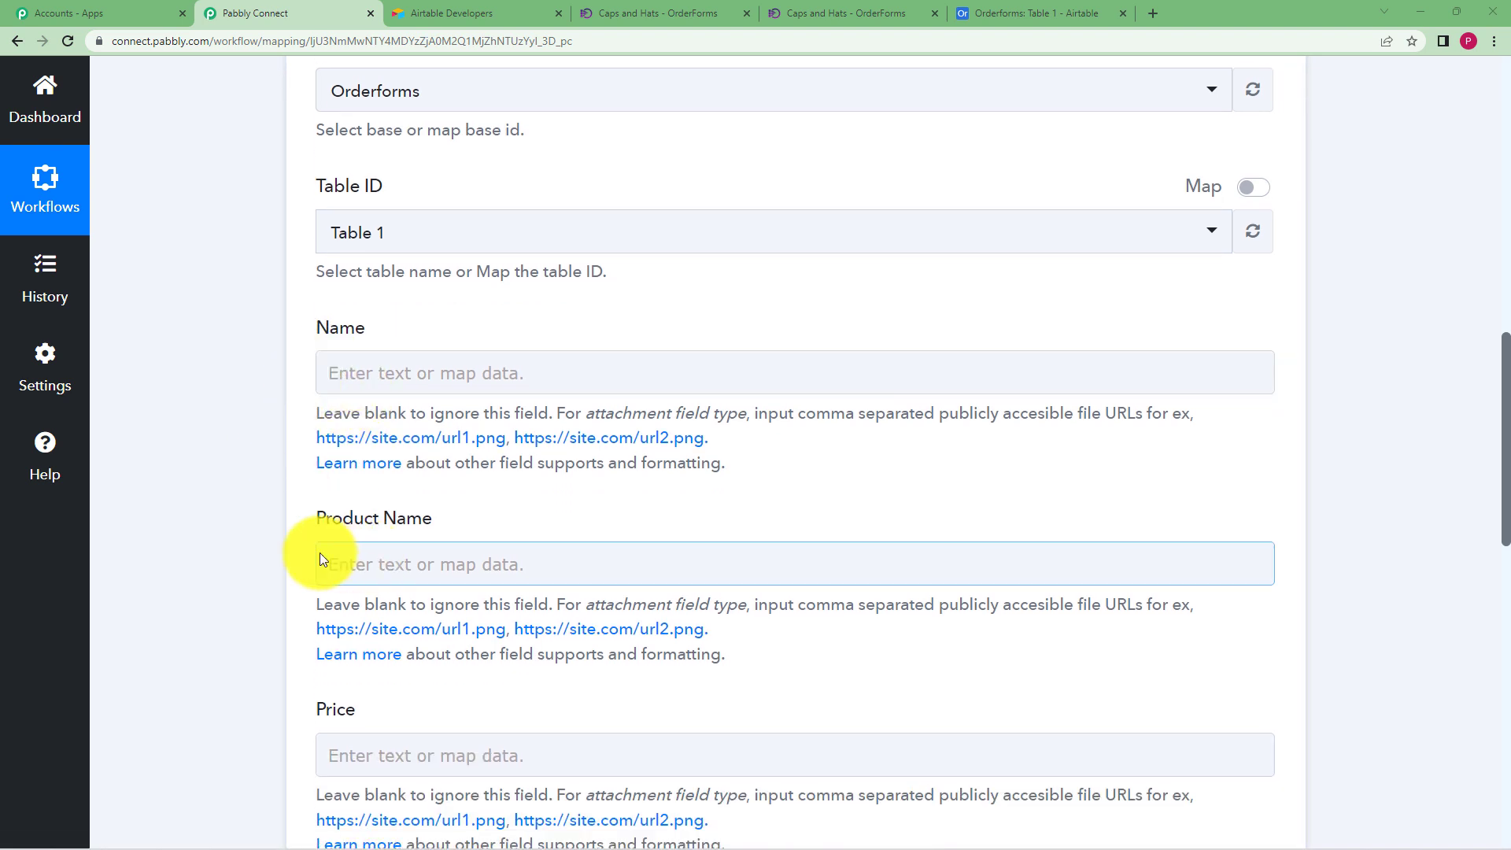
scroll(315, 574, down, 3)
scroll(263, 629, down, 2)
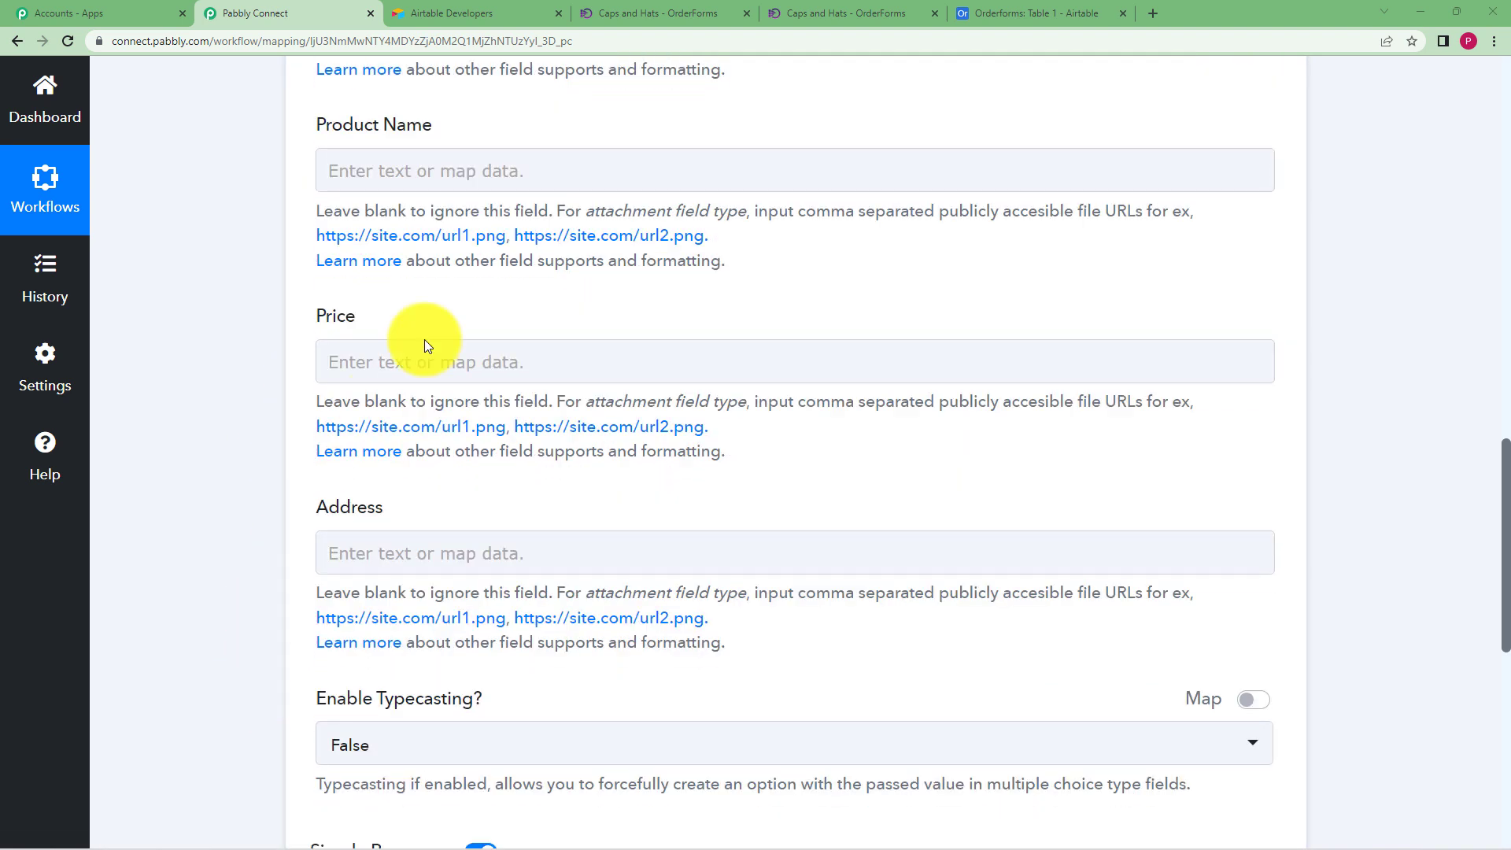
click(1022, 7)
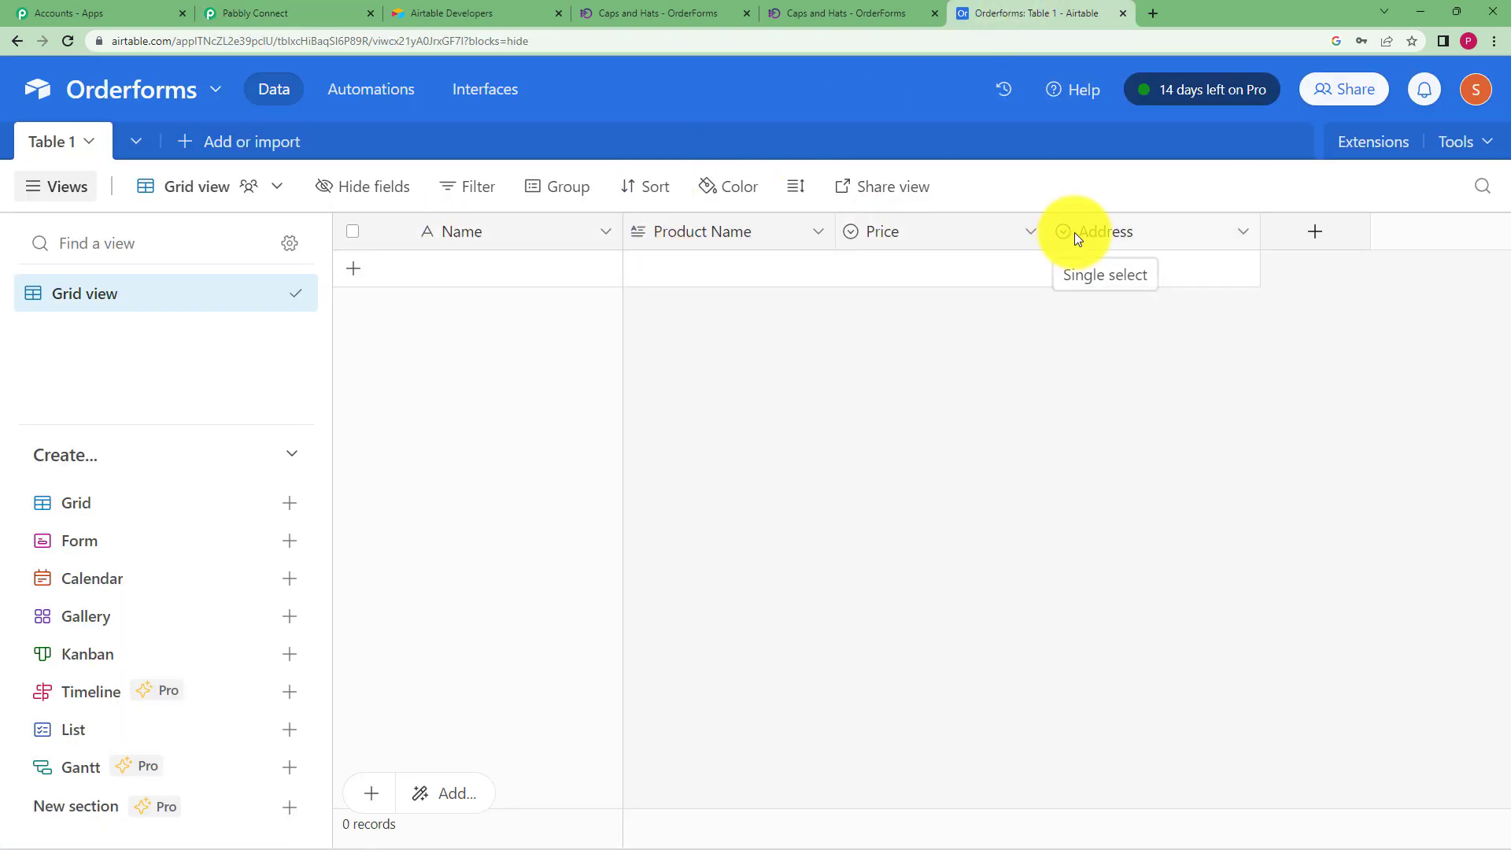
click(304, 10)
scroll(255, 524, up, 4)
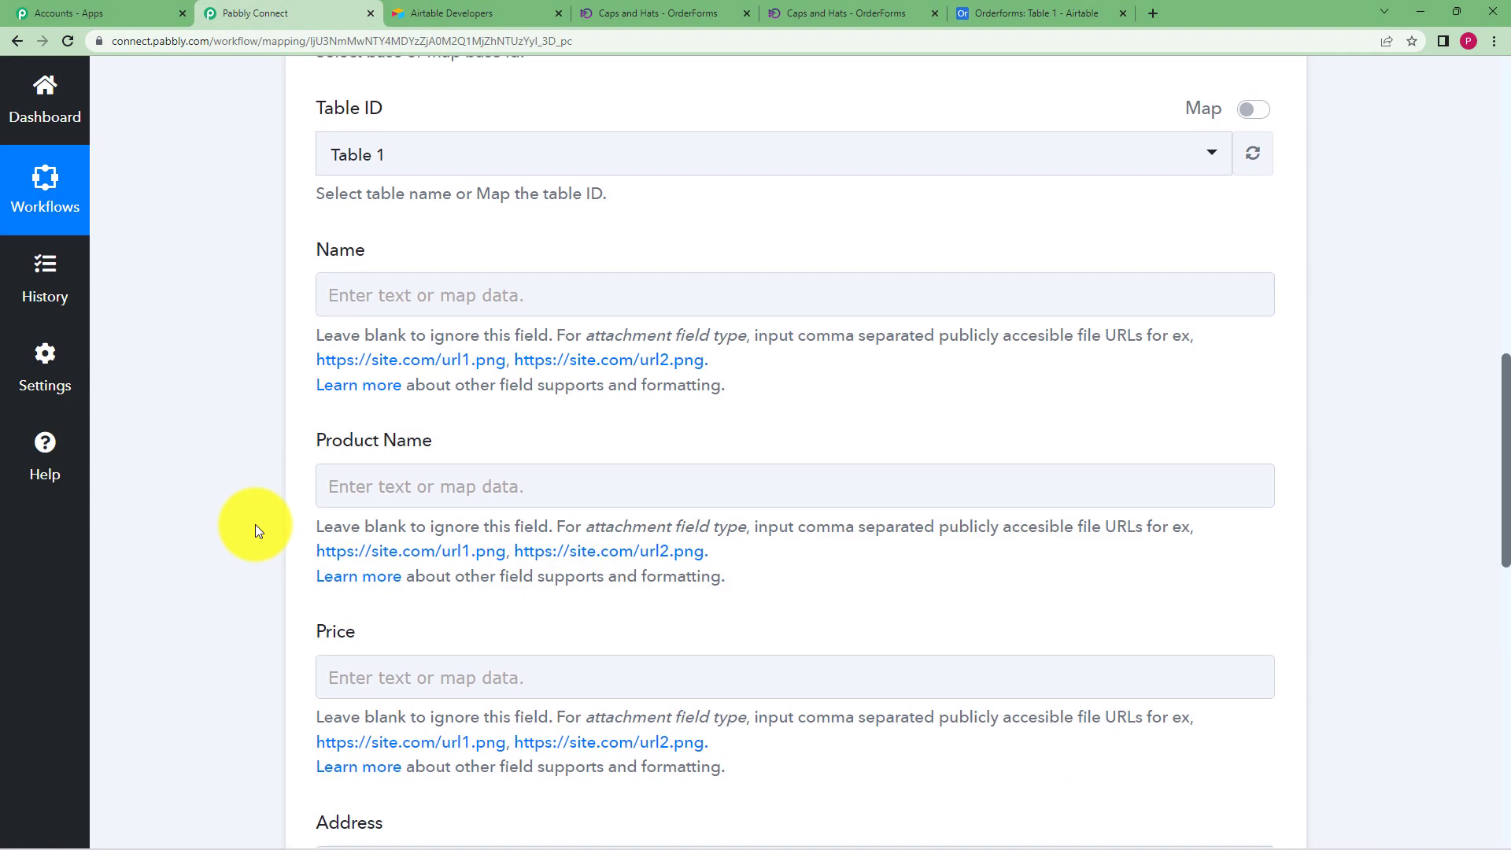
scroll(255, 524, up, 2)
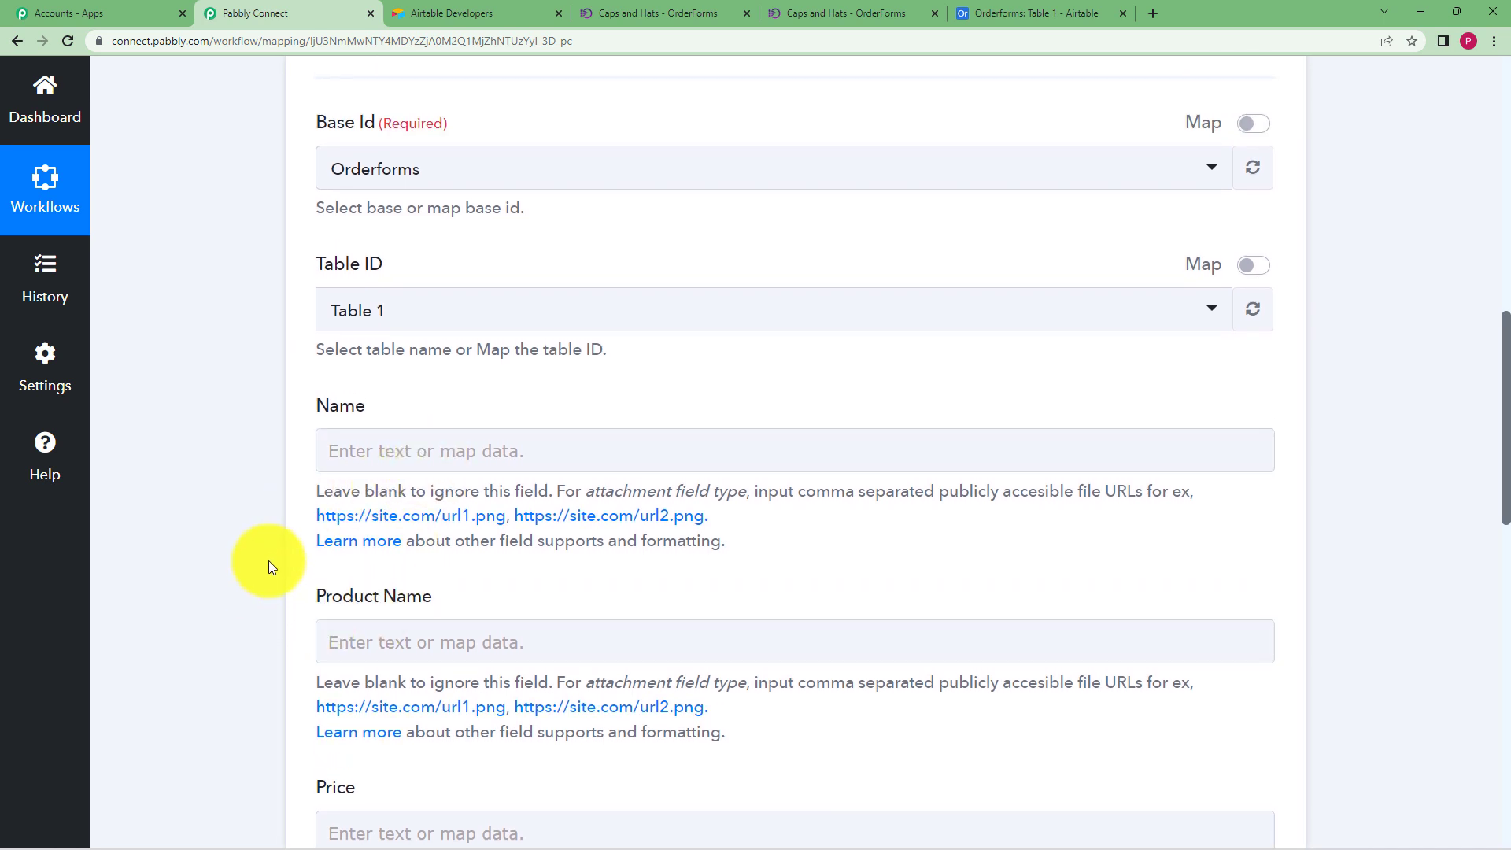
scroll(267, 560, down, 2)
scroll(431, 499, down, 4)
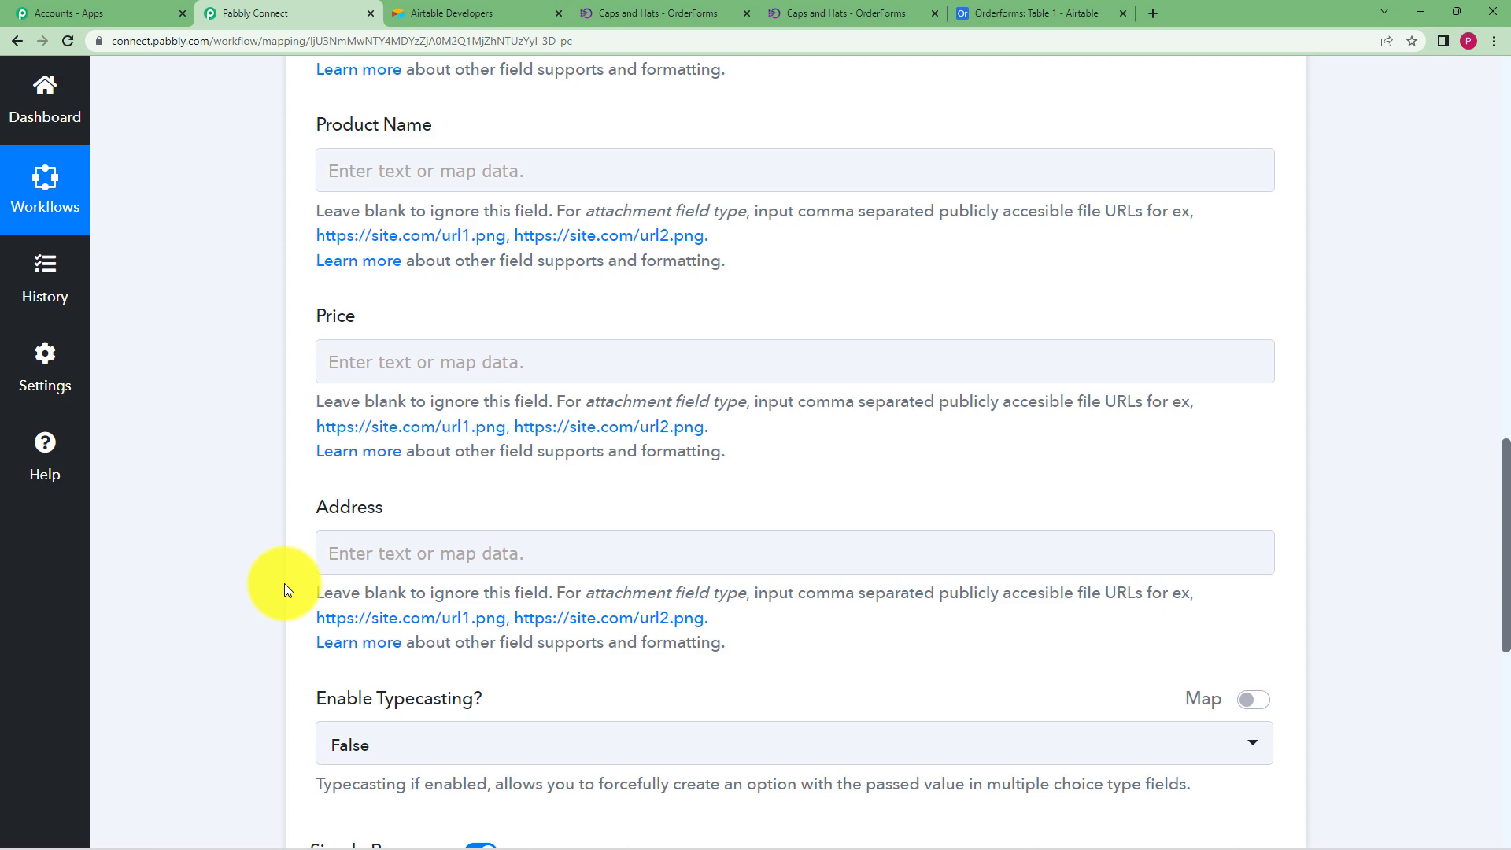
scroll(334, 557, up, 3)
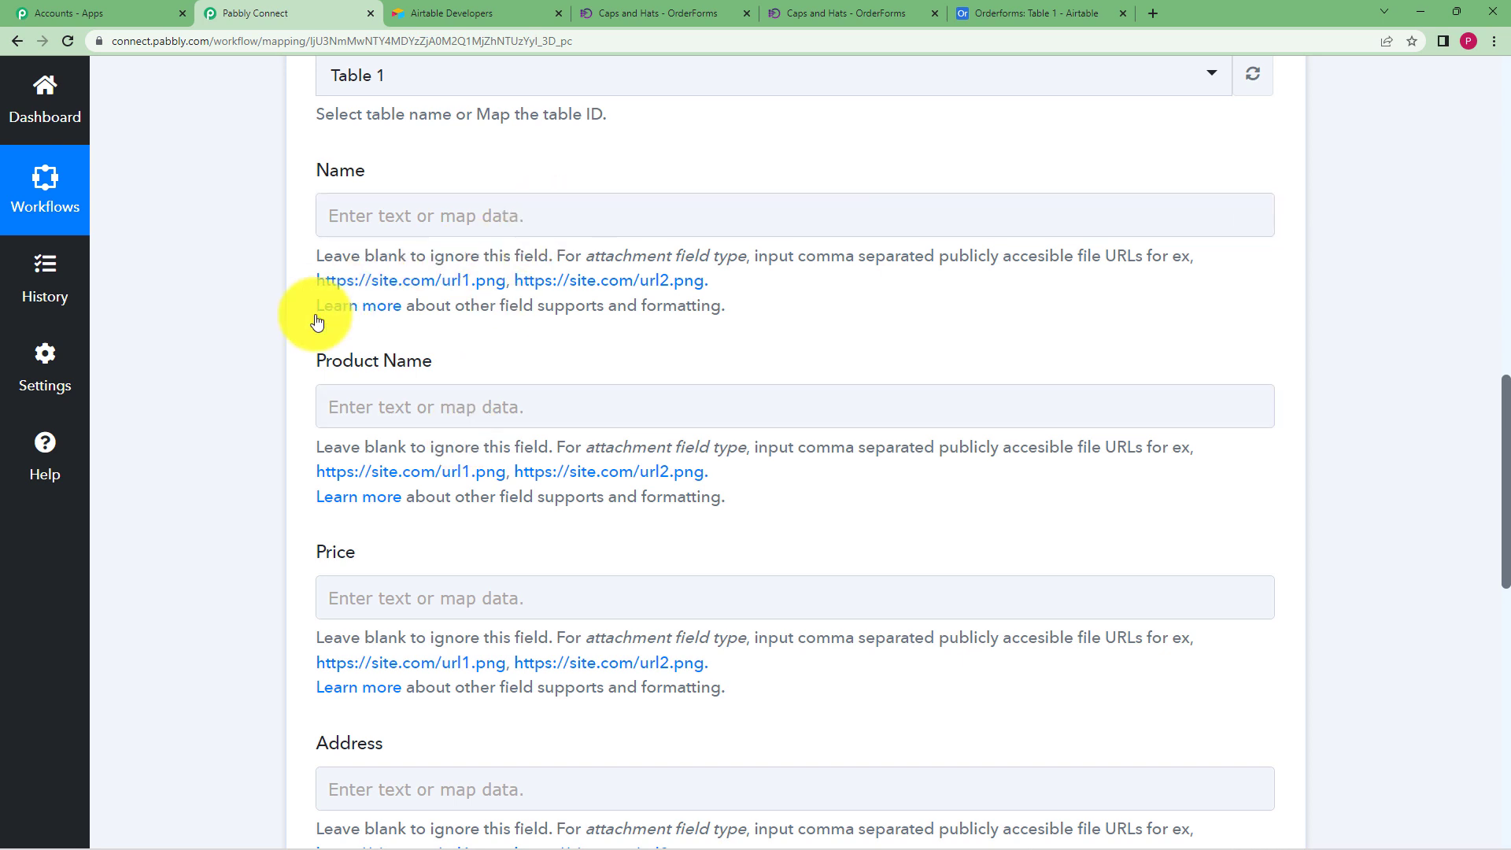
scroll(271, 360, up, 2)
Open the Name field's data options, then collapse and re-expand the Airtable Create Record action
click(354, 371)
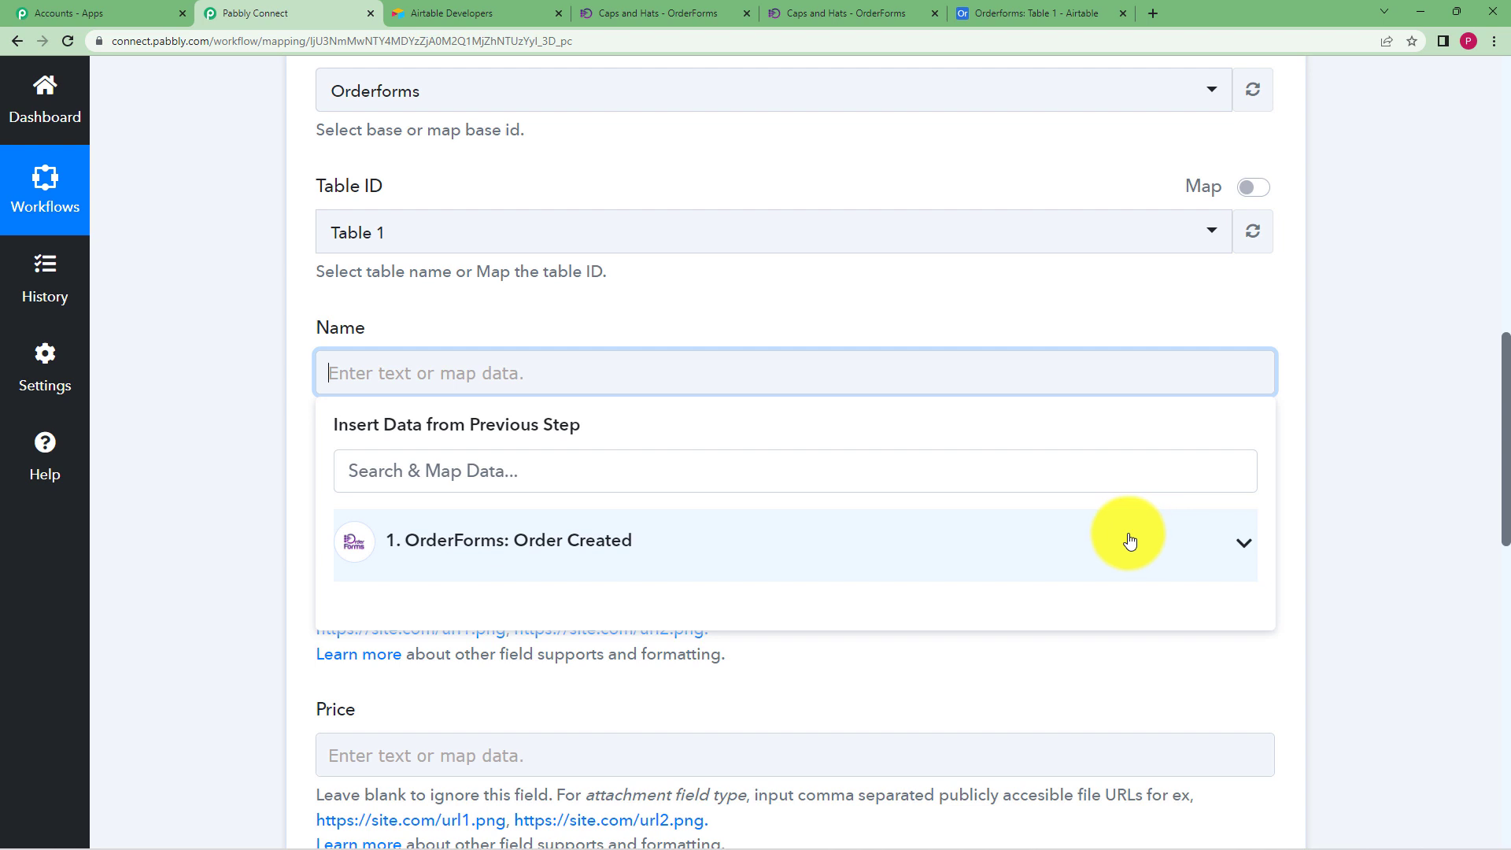
click(298, 545)
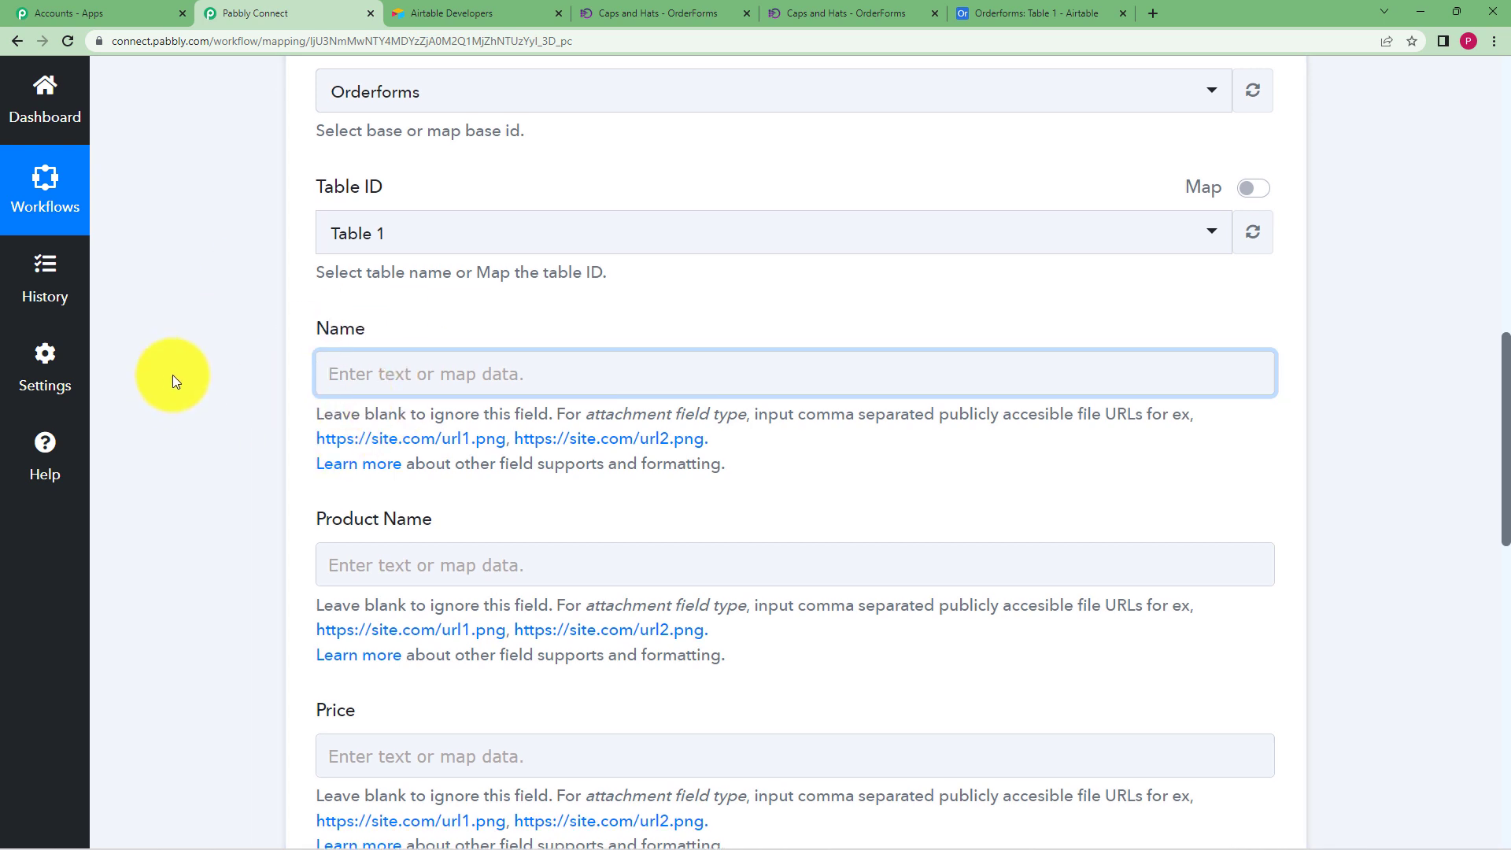
scroll(172, 374, up, 6)
scroll(234, 330, up, 2)
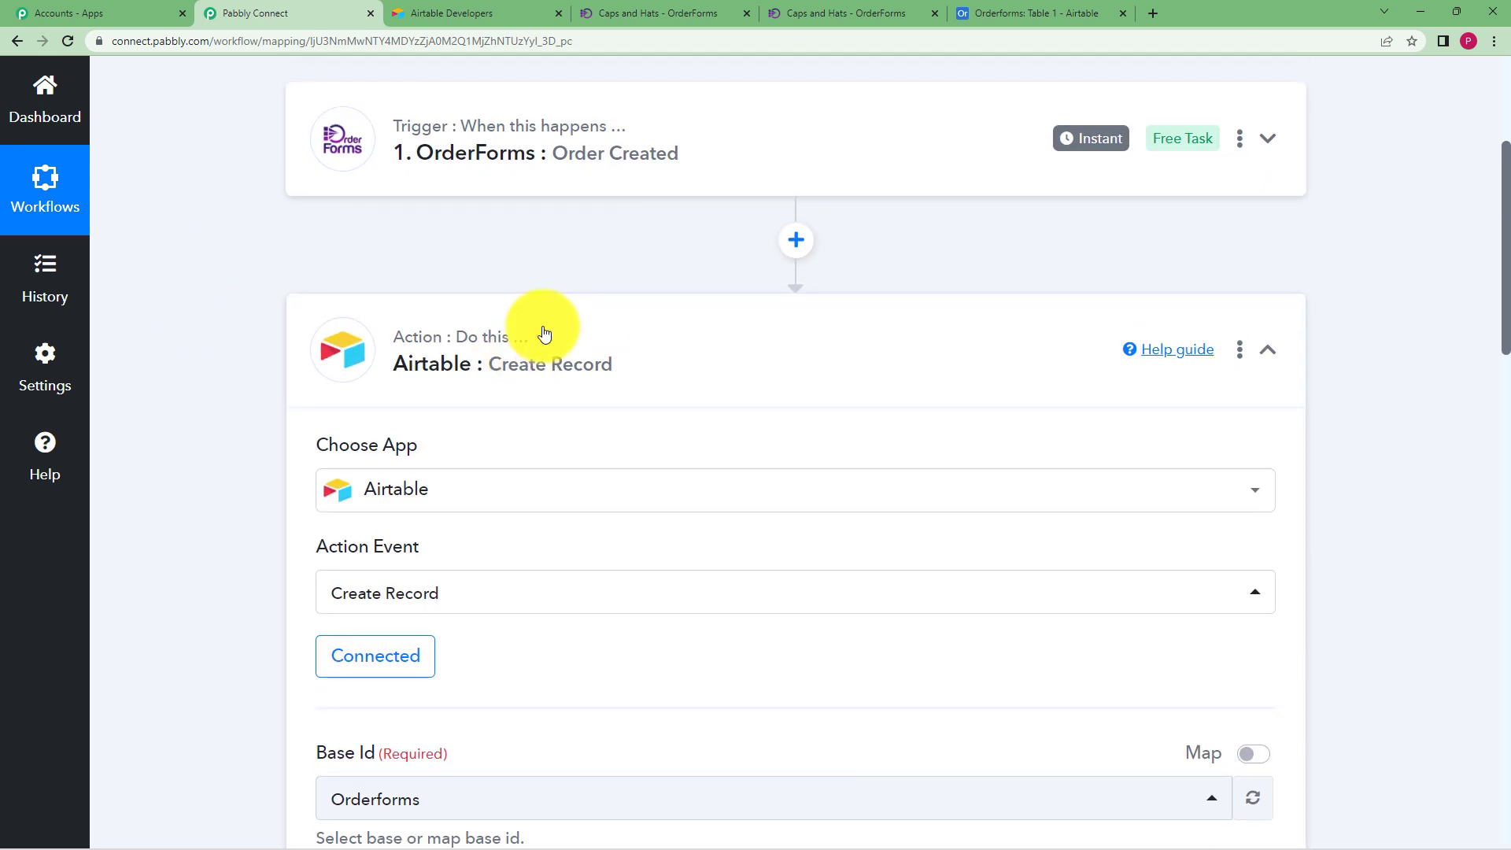
click(539, 334)
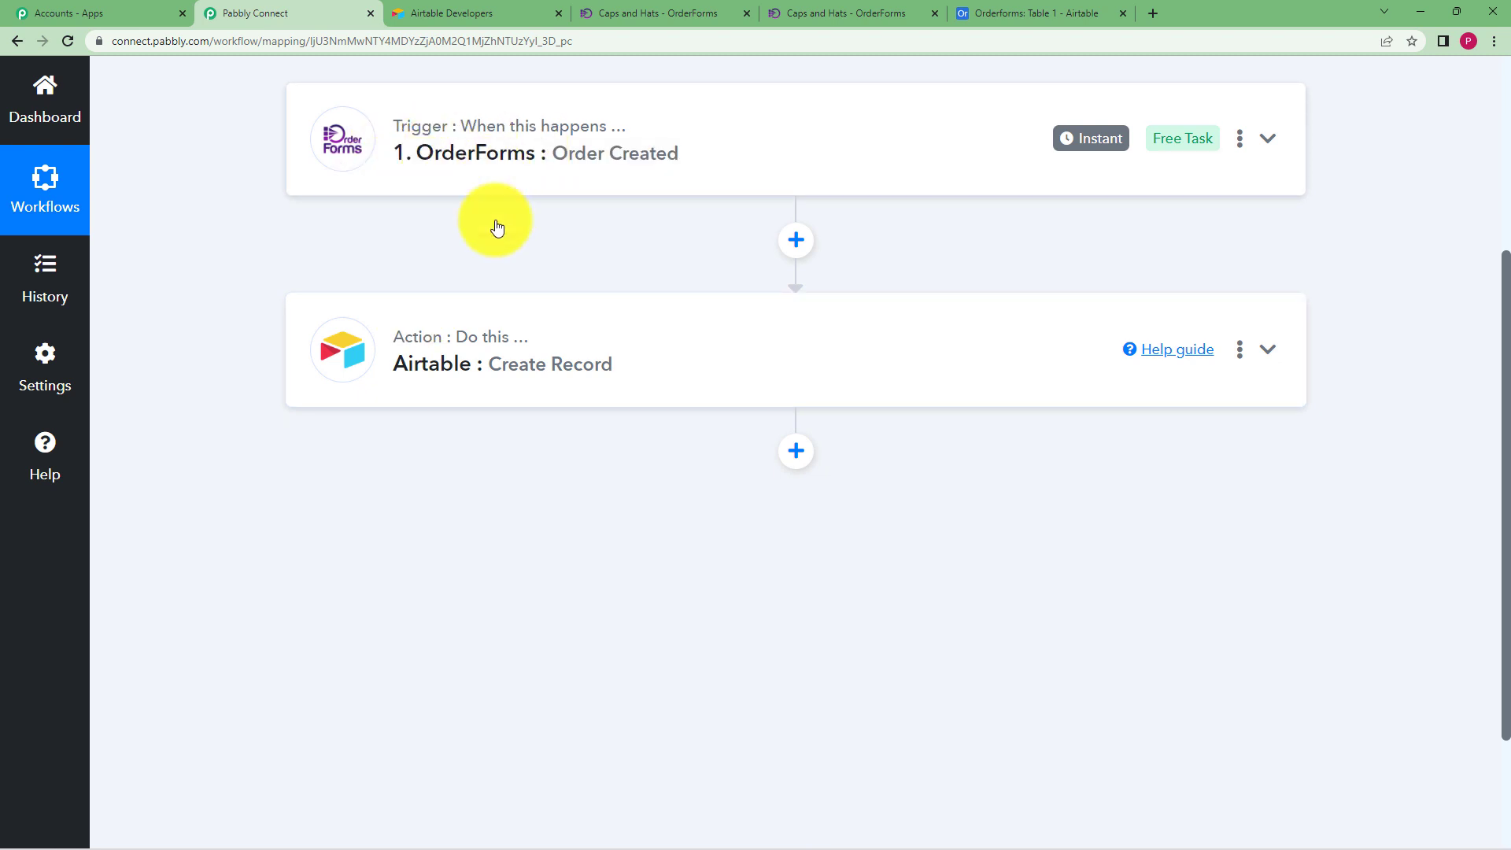
click(498, 354)
scroll(234, 530, down, 3)
scroll(244, 539, down, 3)
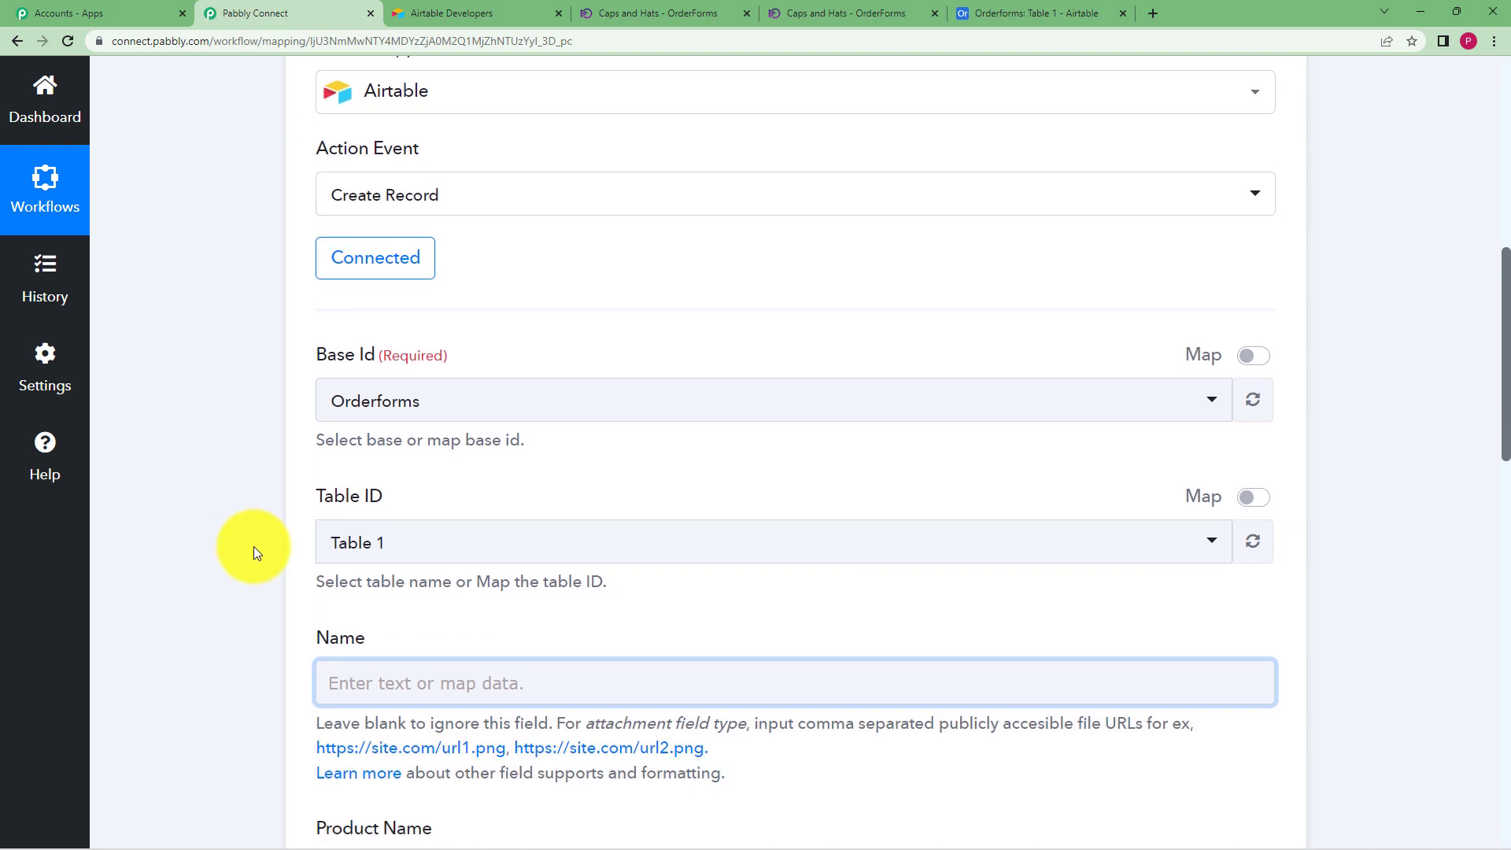
scroll(259, 606, down, 2)
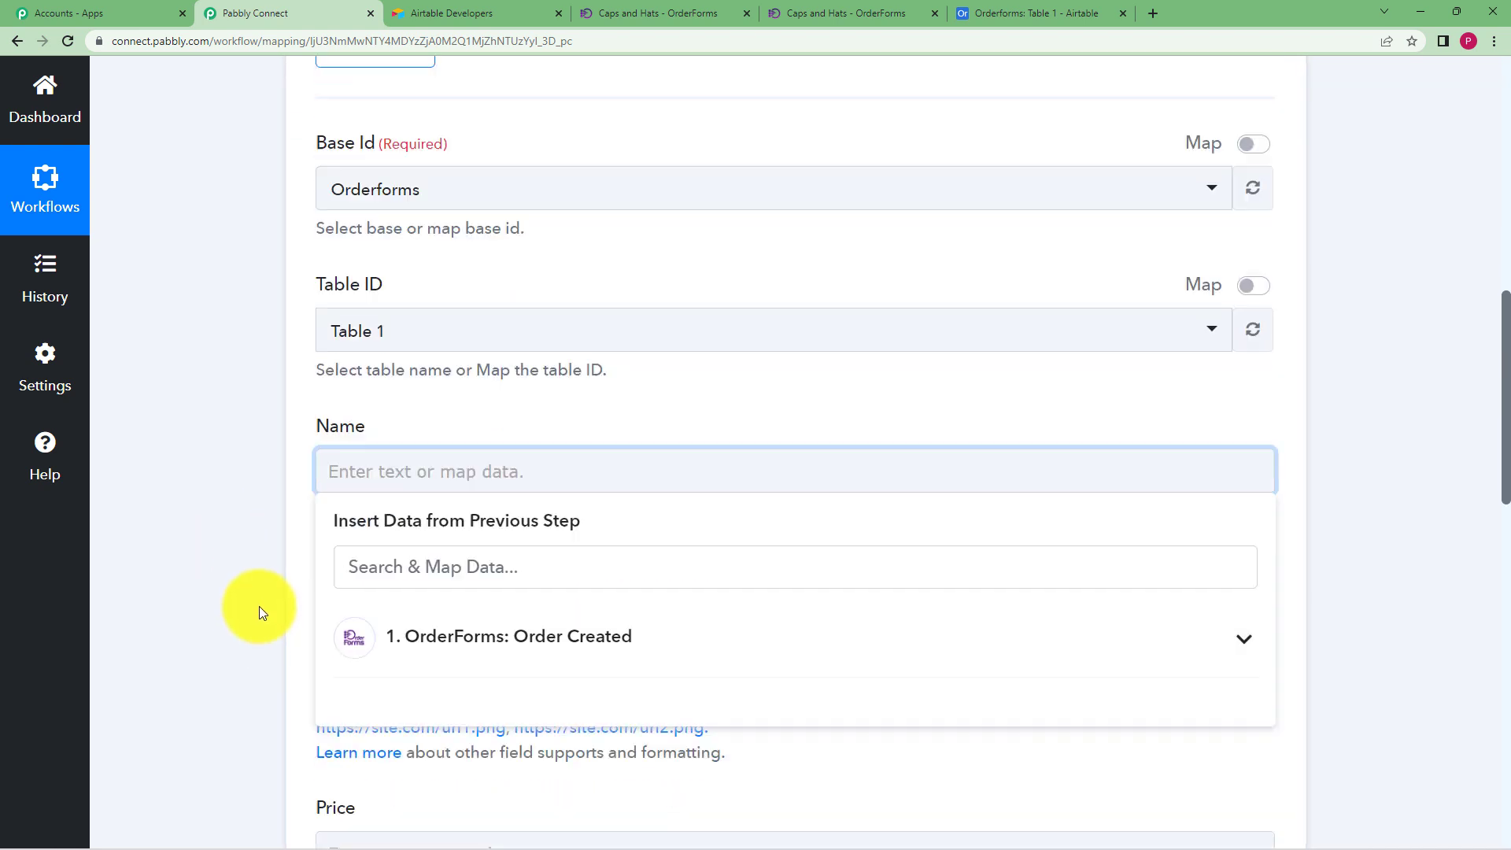
Map the customer's full name from the OrderForms order data into Name
click(409, 543)
scroll(229, 544, down, 2)
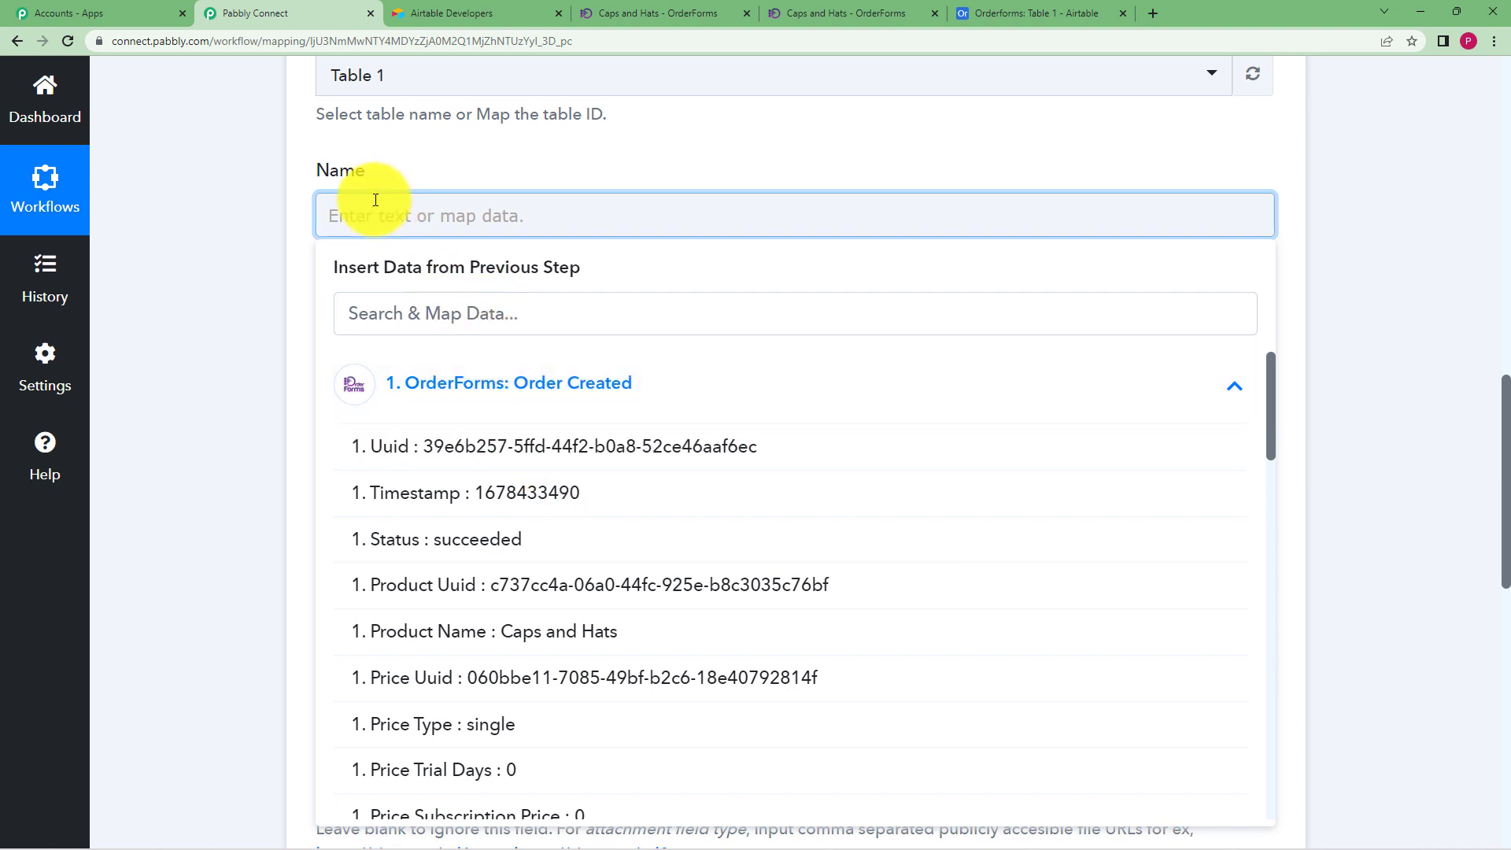
scroll(543, 613, down, 2)
scroll(544, 609, down, 14)
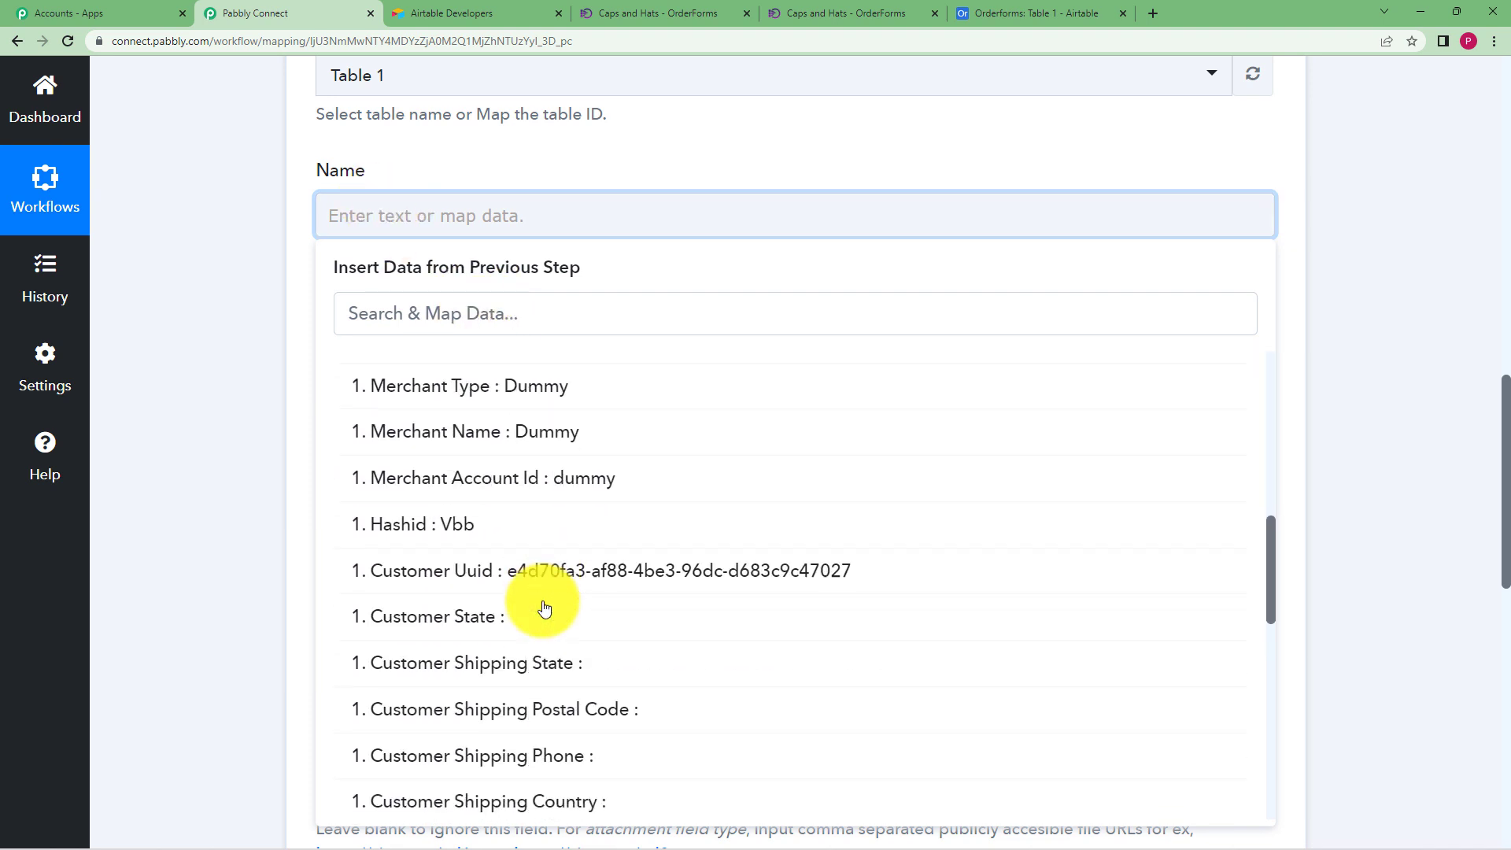
scroll(544, 608, down, 1)
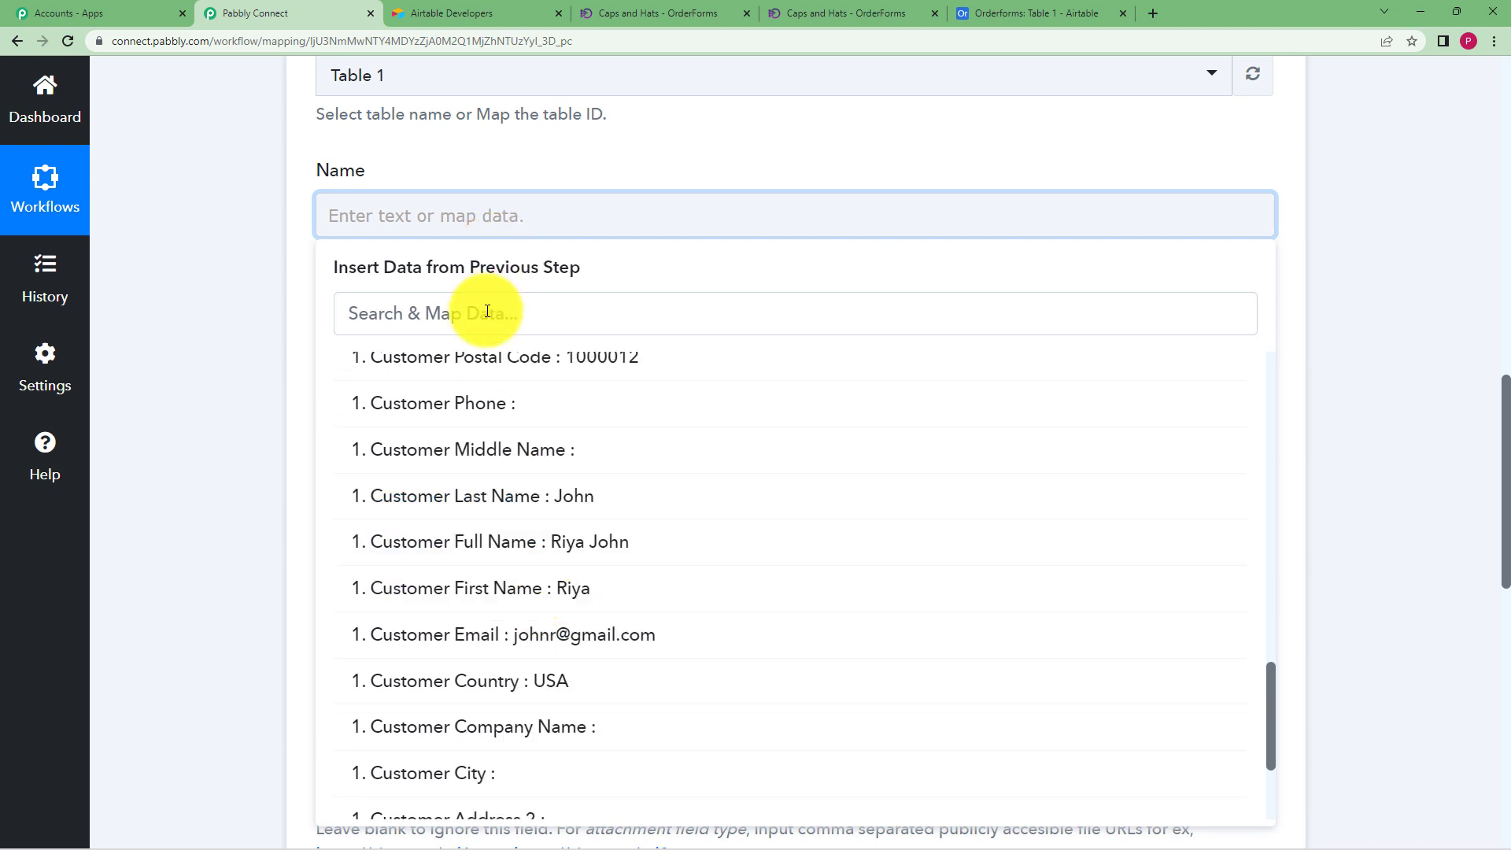
click(381, 326)
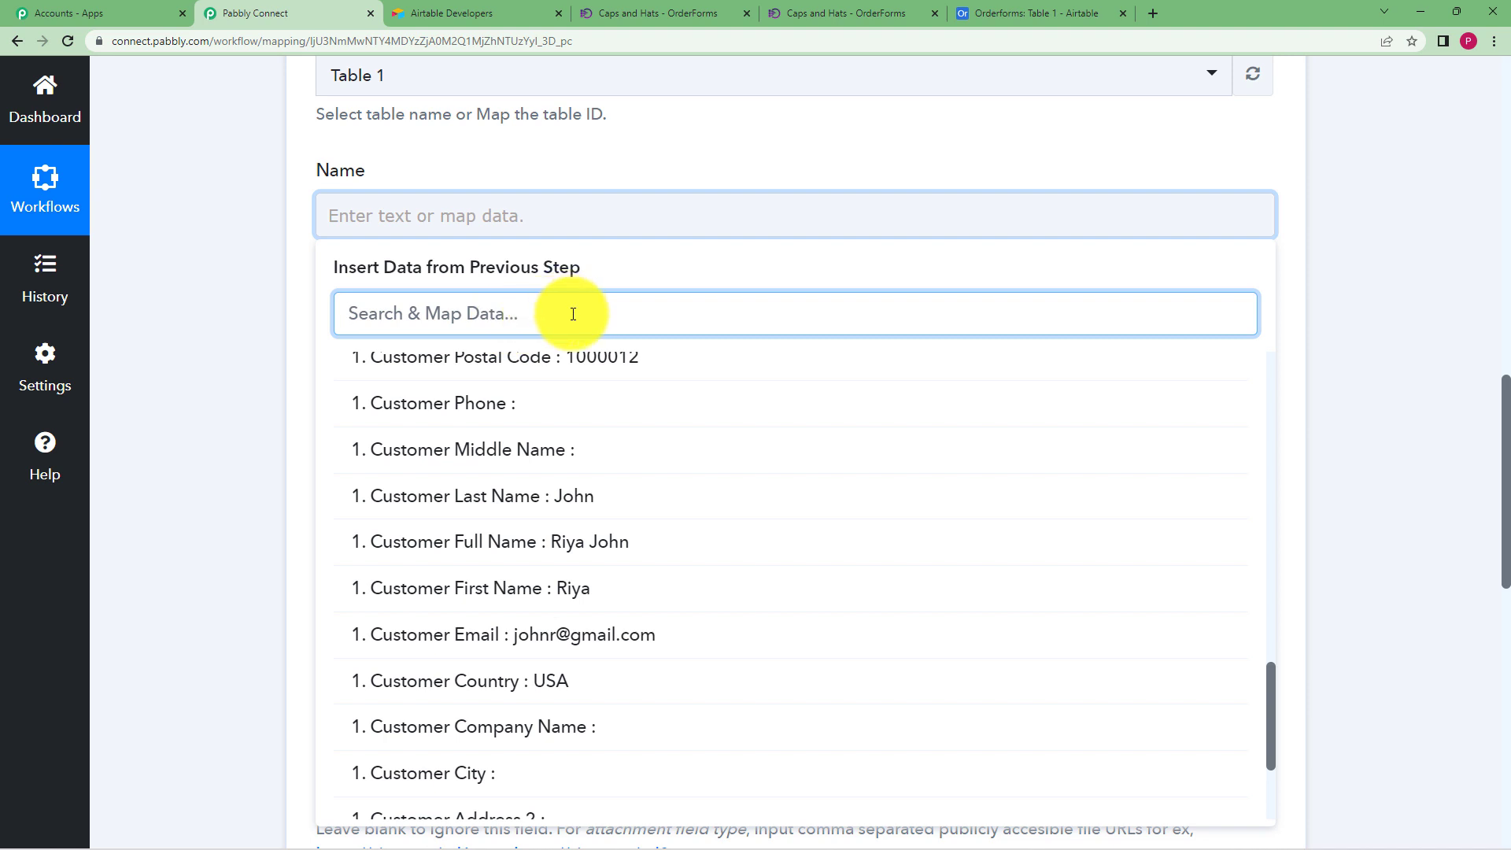
click(584, 554)
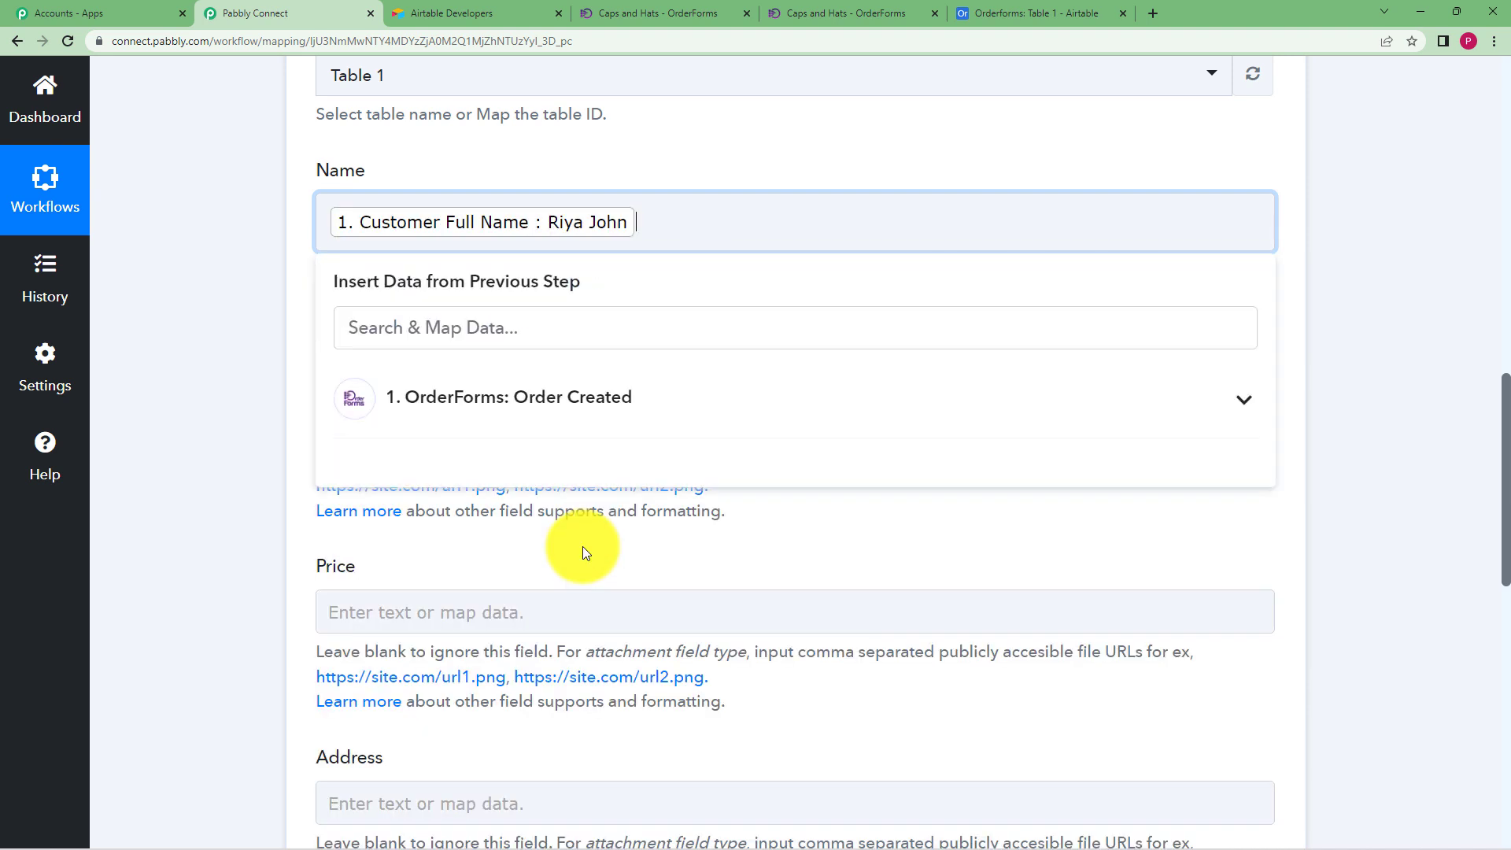
click(208, 353)
Map the order's Product Name into the Product Name field
click(422, 420)
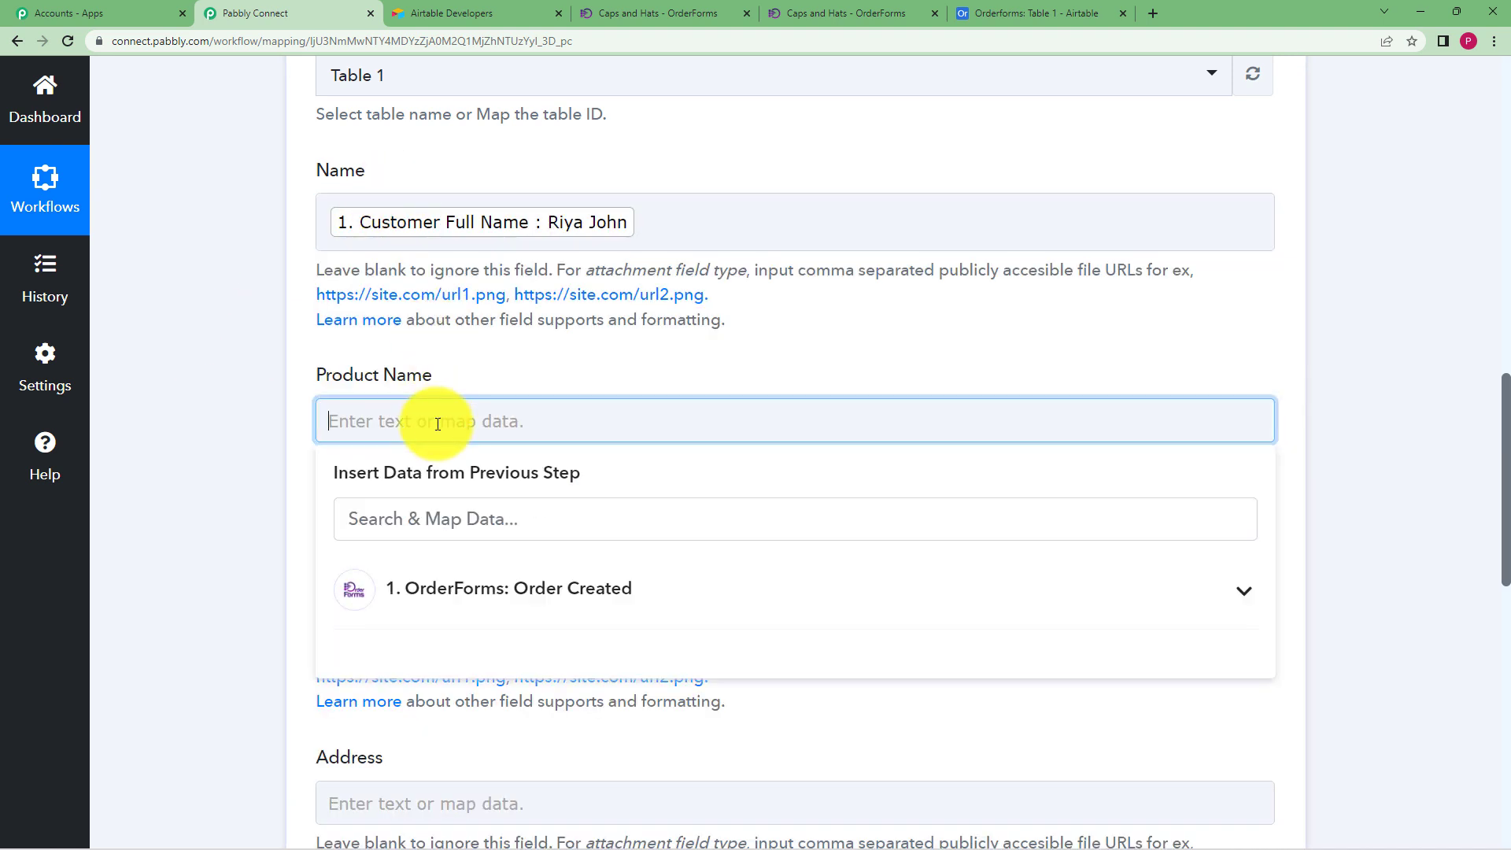
click(496, 589)
scroll(272, 450, down, 5)
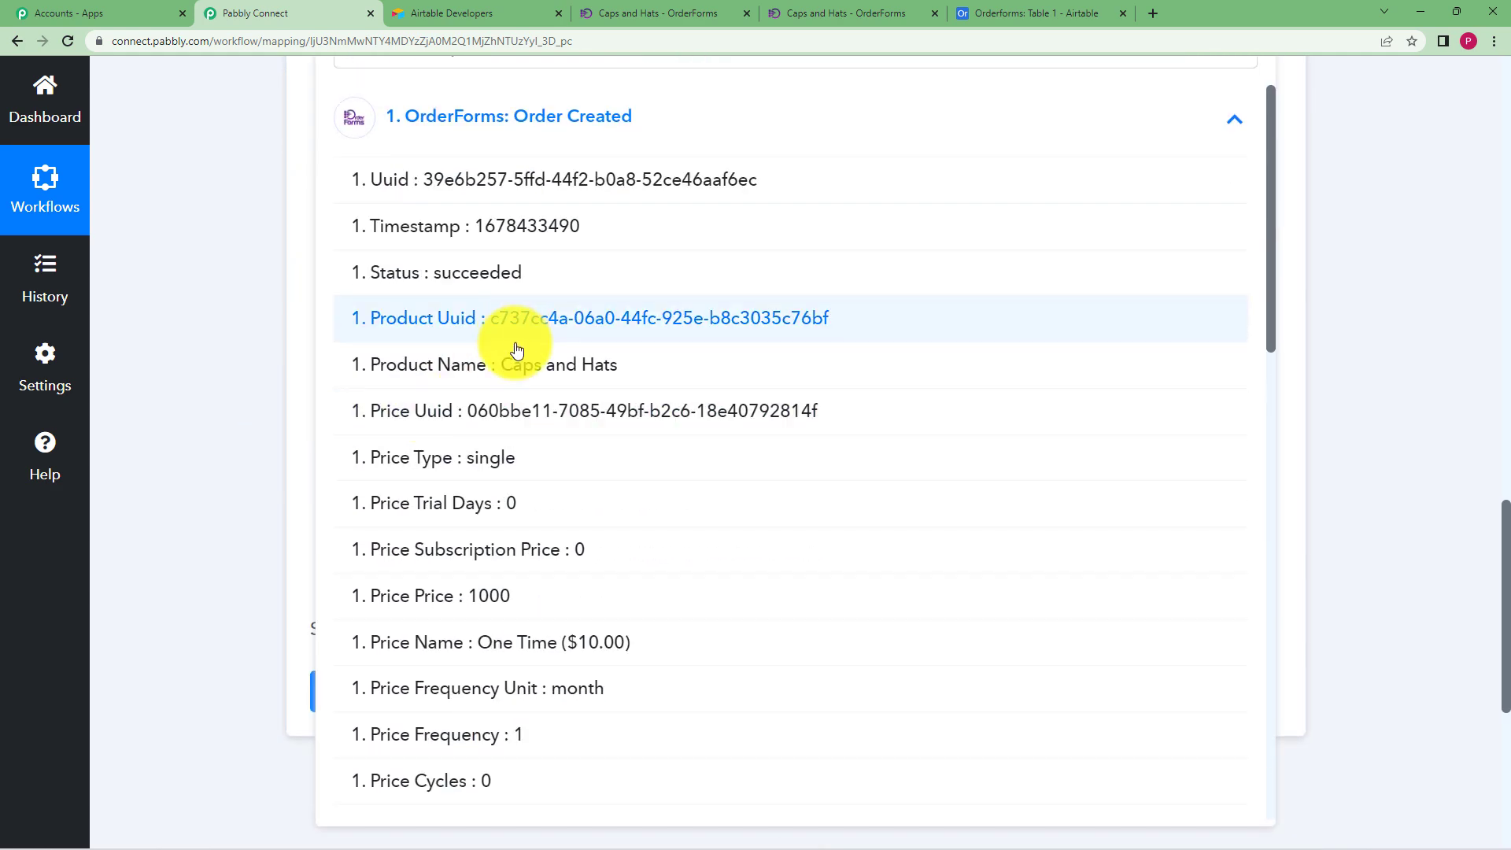
click(630, 370)
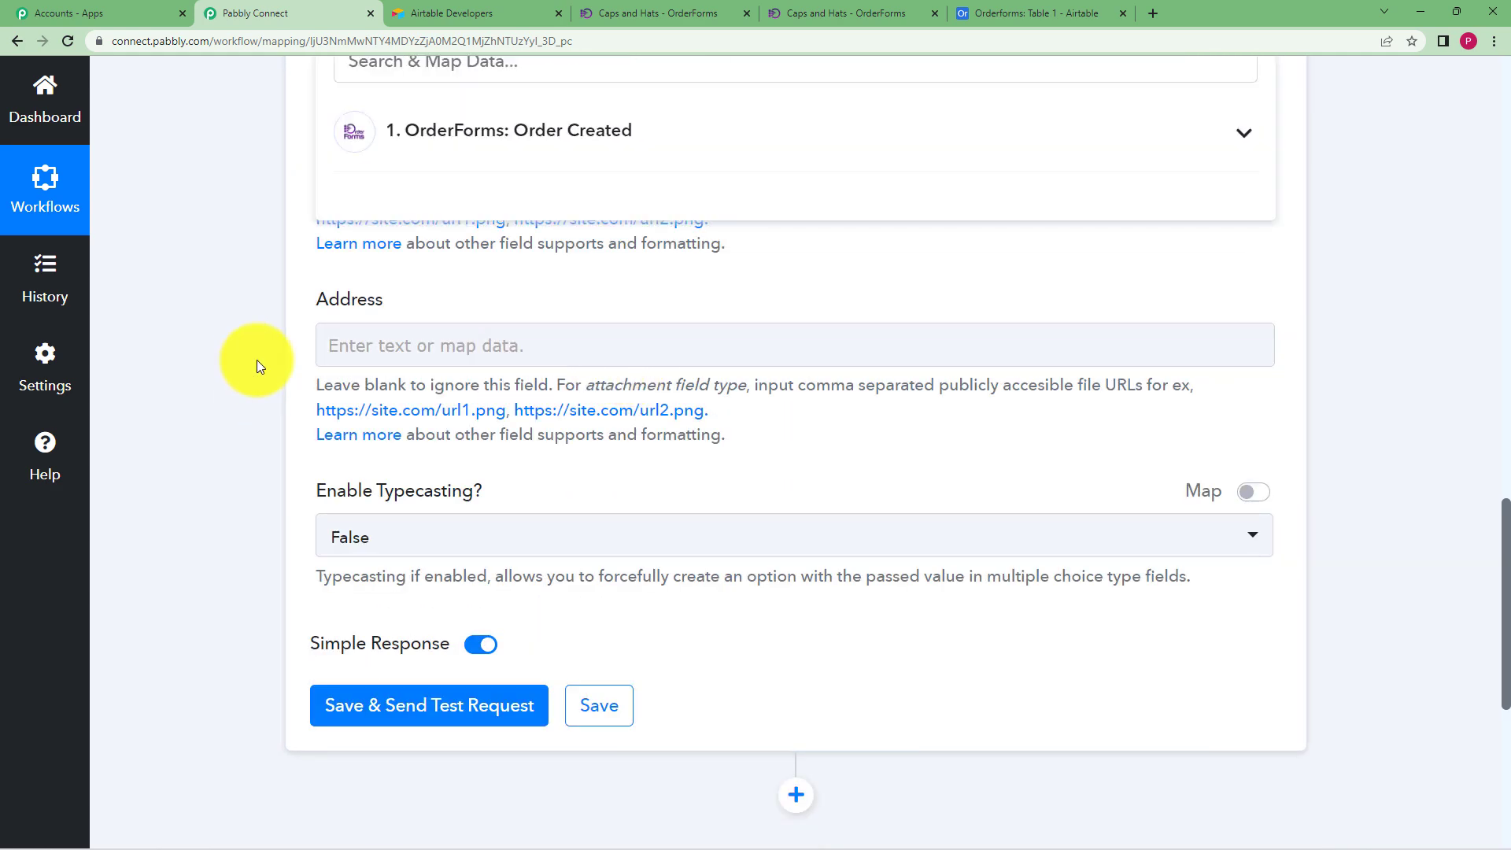
click(256, 361)
scroll(257, 361, up, 2)
Map the One Time ($10.00) price name into the Price field
click(331, 311)
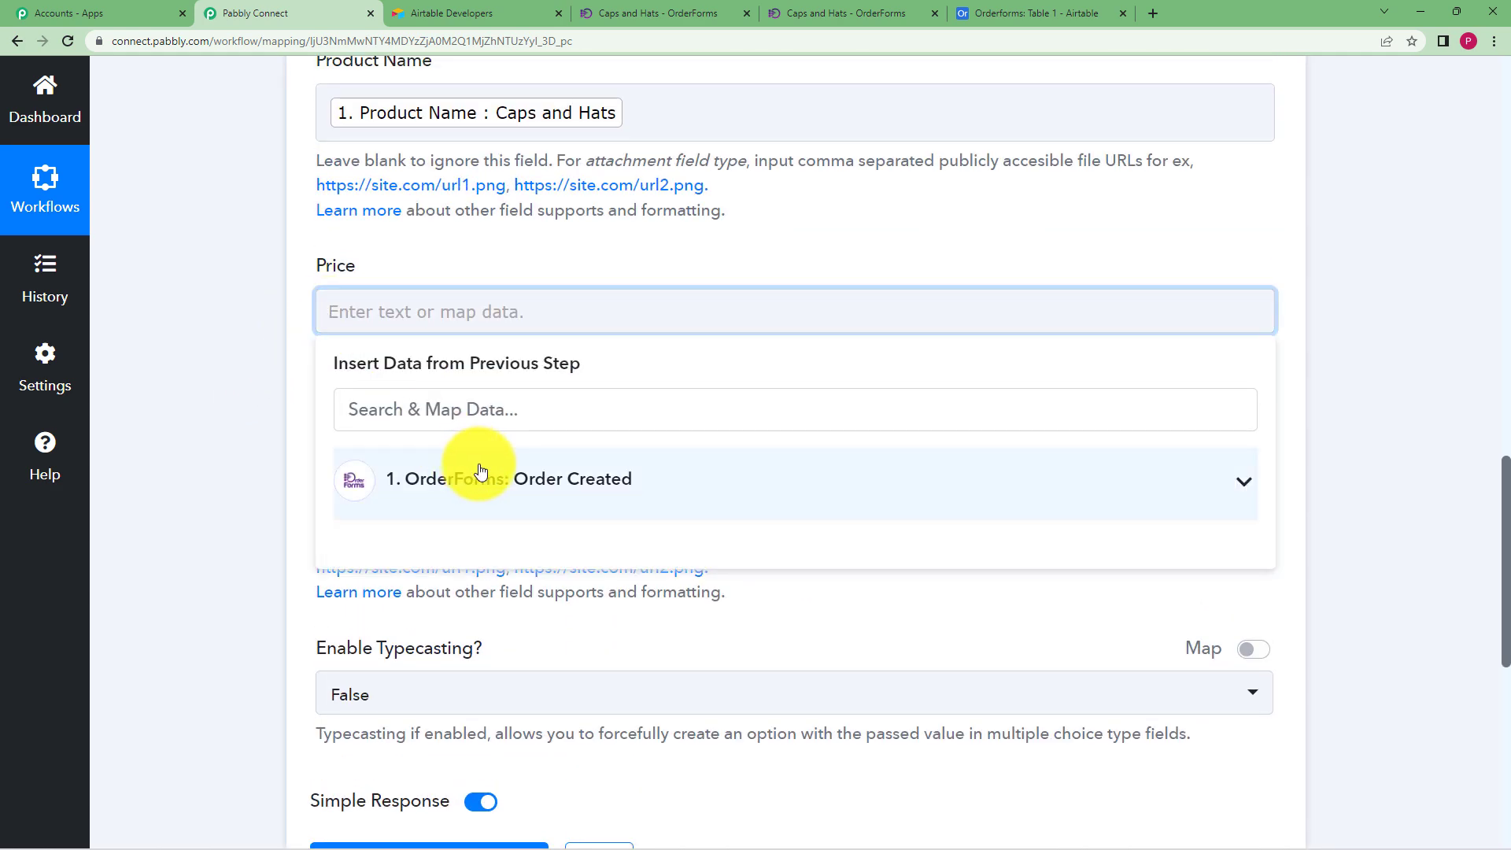
click(481, 471)
scroll(472, 472, down, 7)
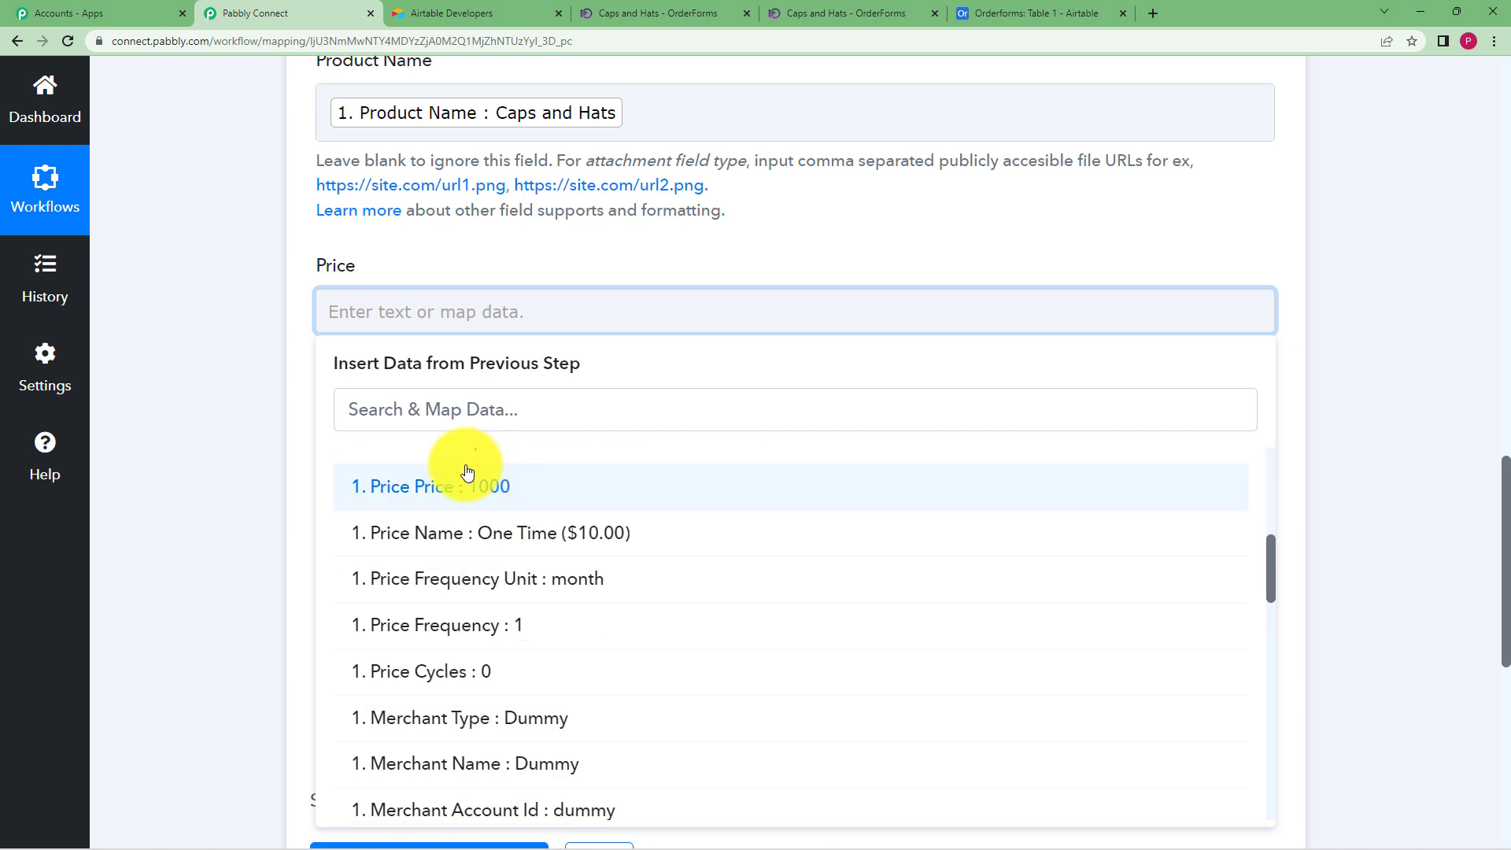
click(521, 538)
click(338, 373)
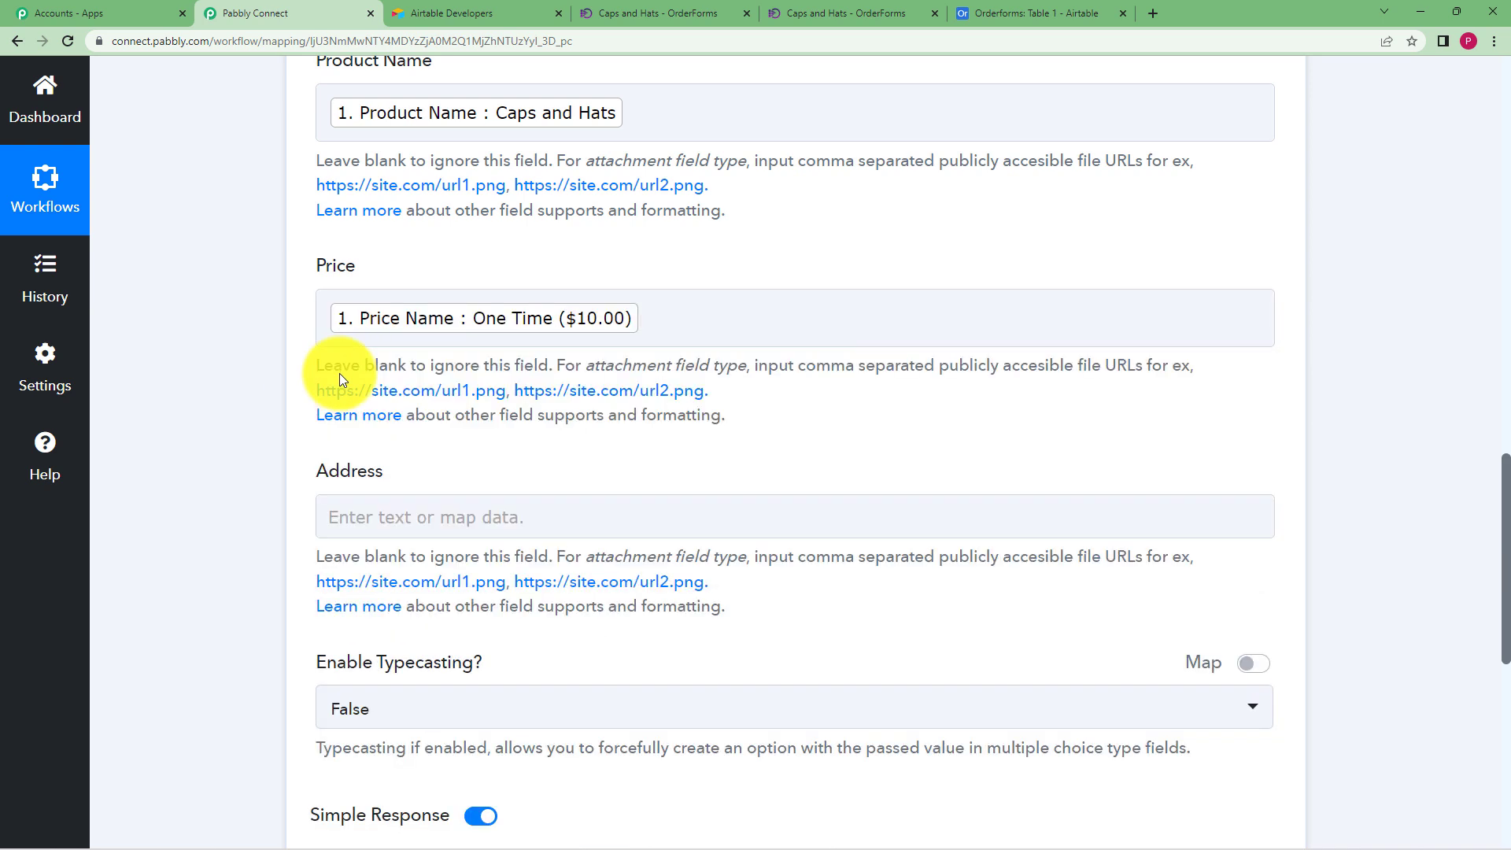
Map Customer Postal Code and Customer Country into Address, then send a test record
click(359, 523)
click(497, 691)
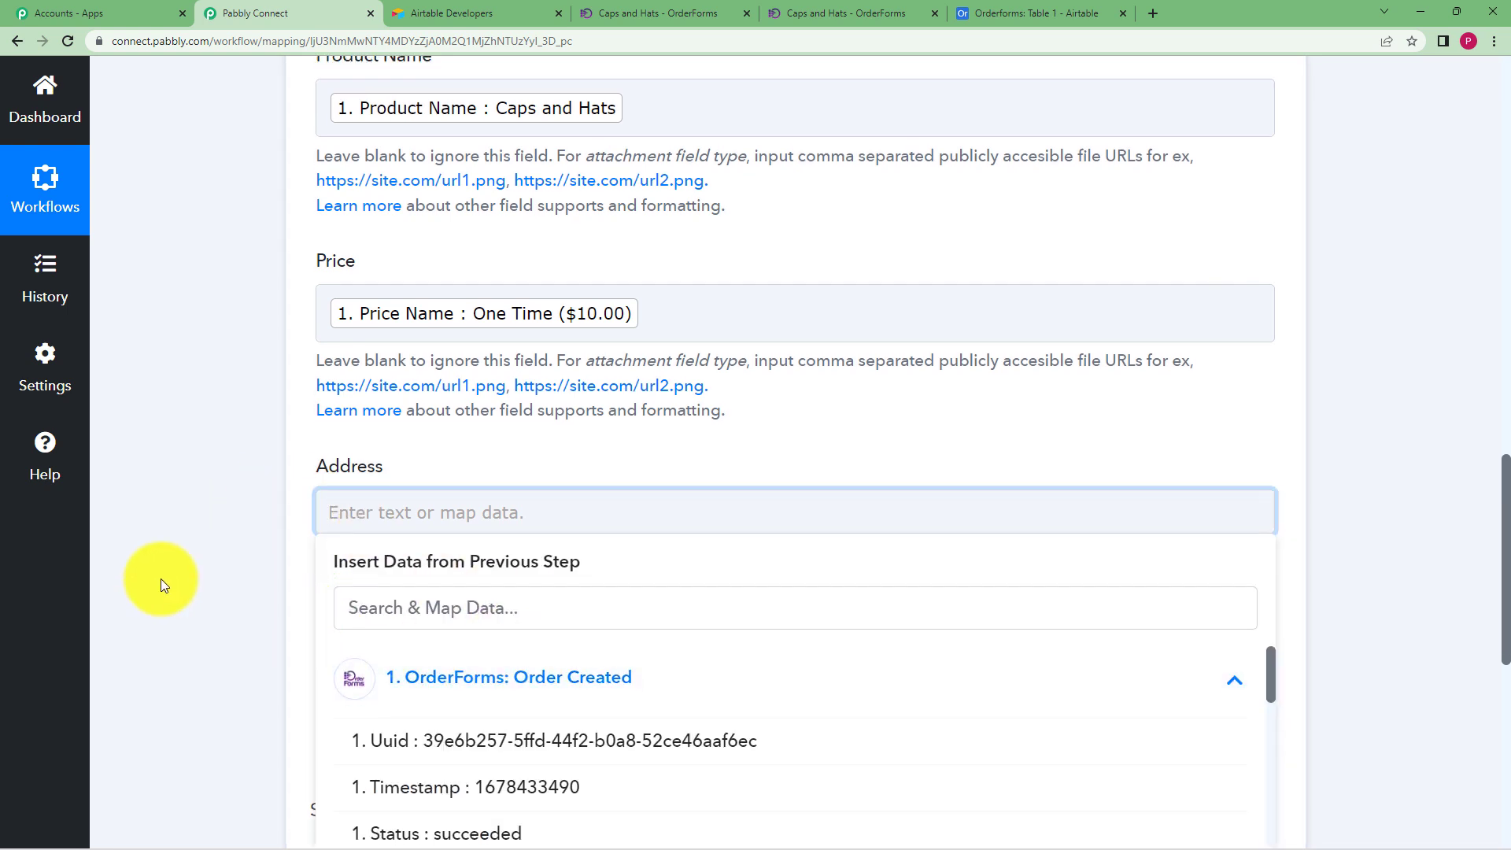
scroll(160, 578, down, 4)
click(512, 296)
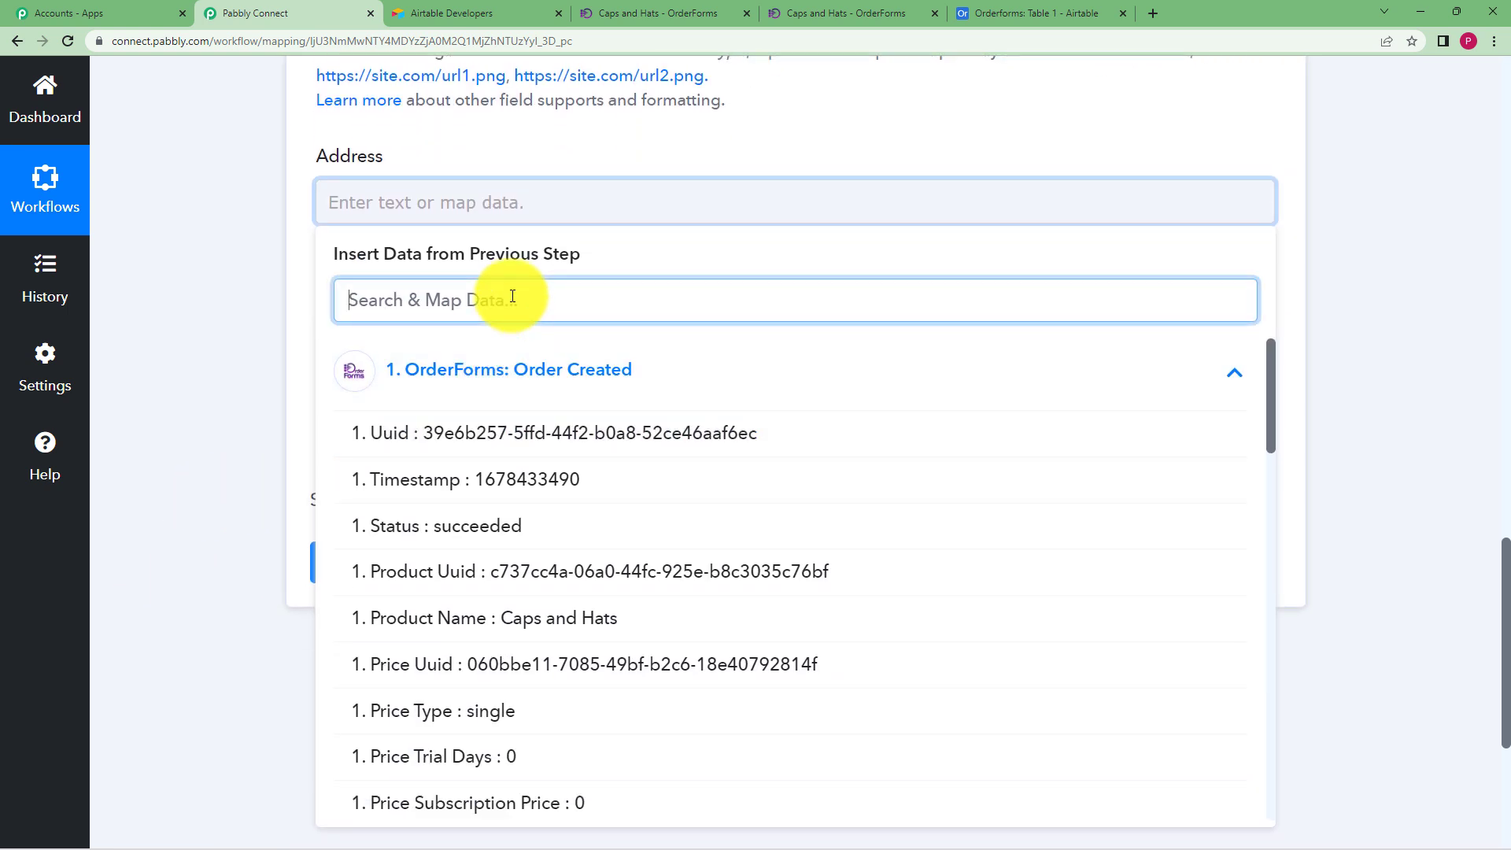
text(100)
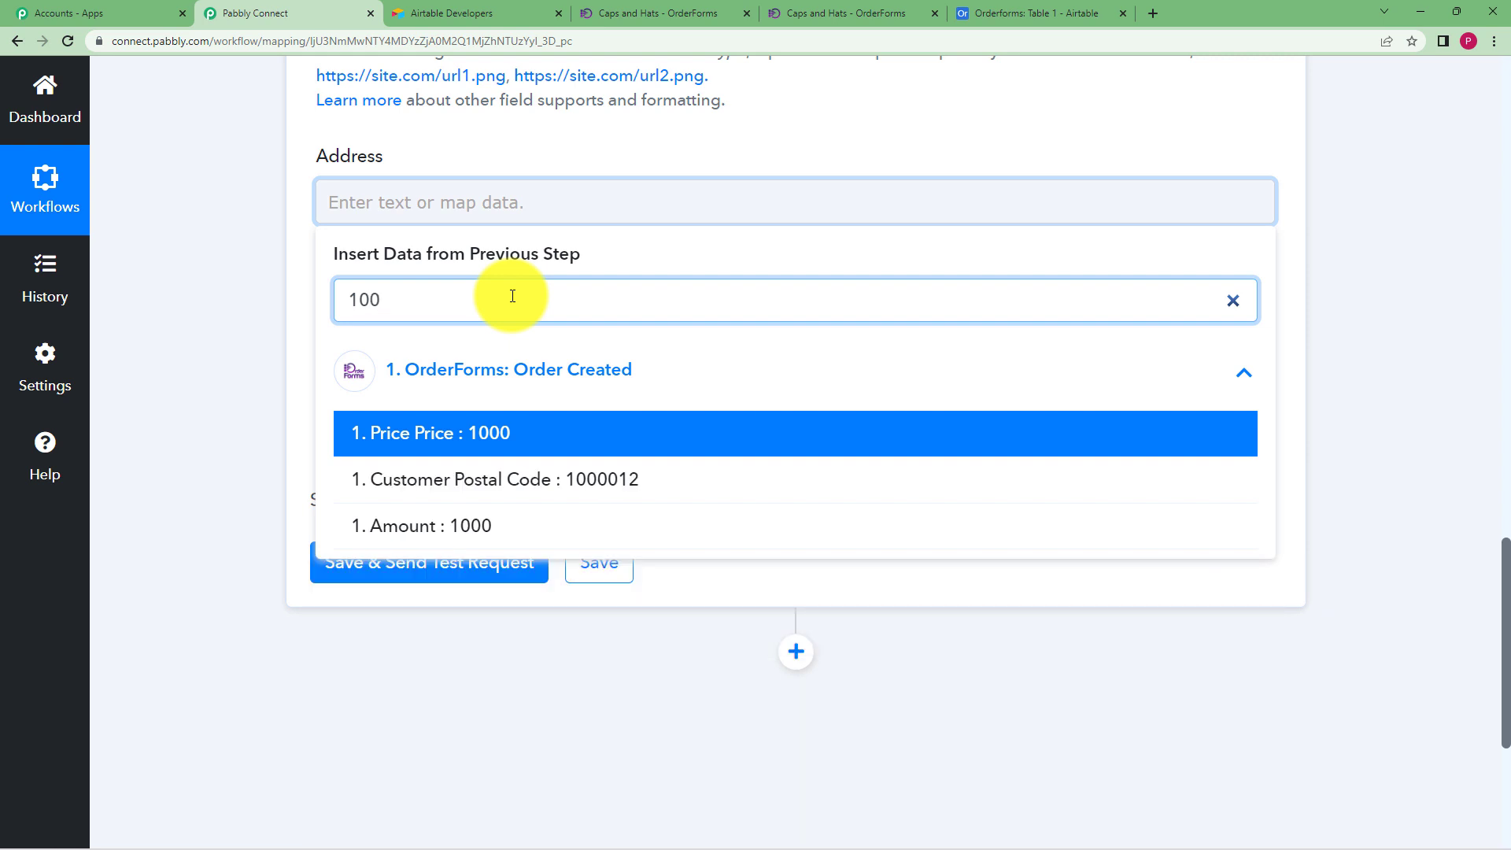
click(604, 479)
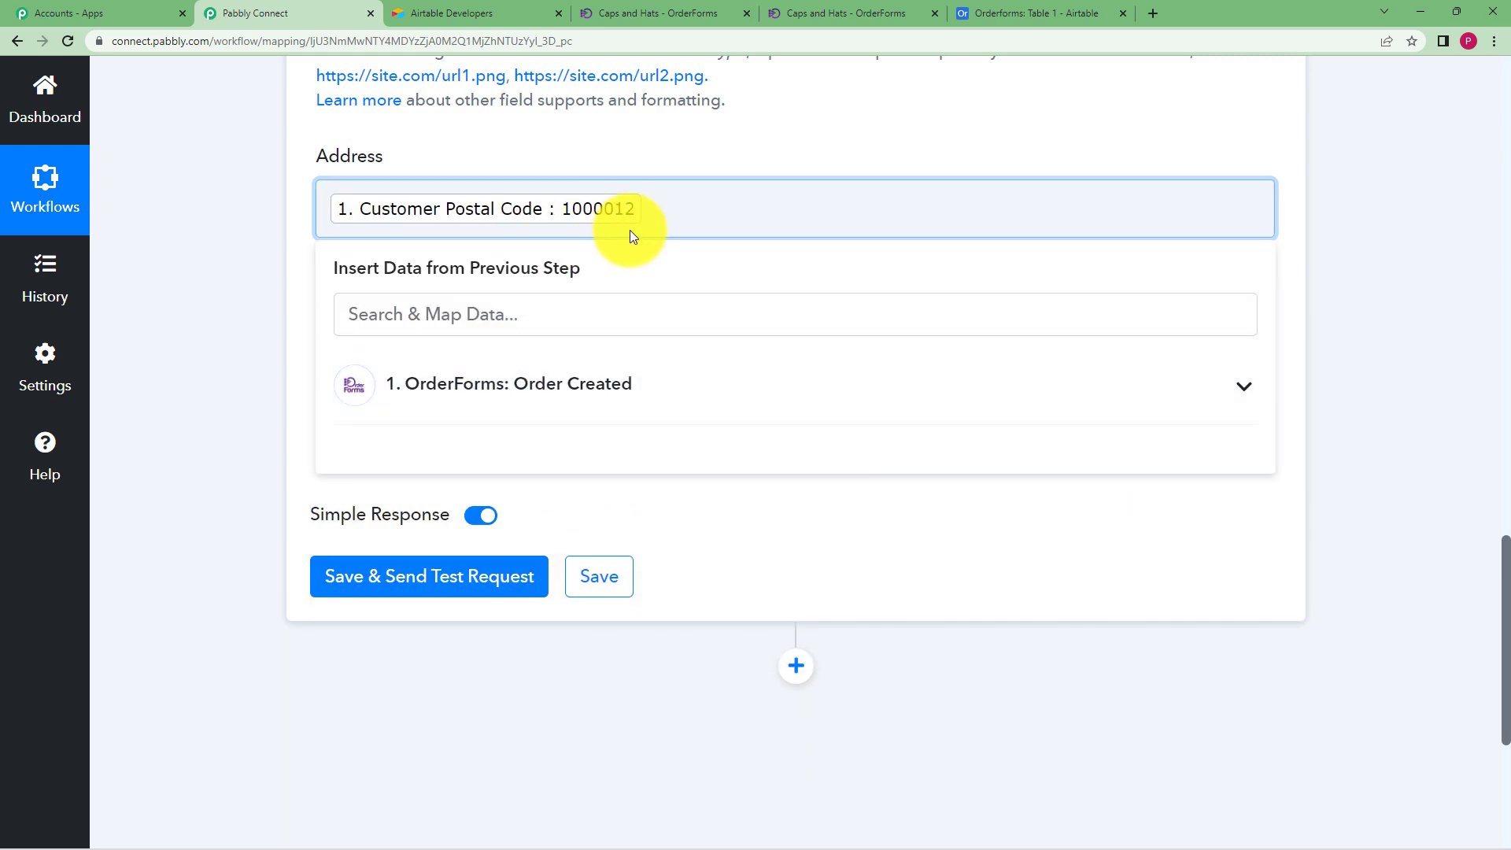
click(566, 315)
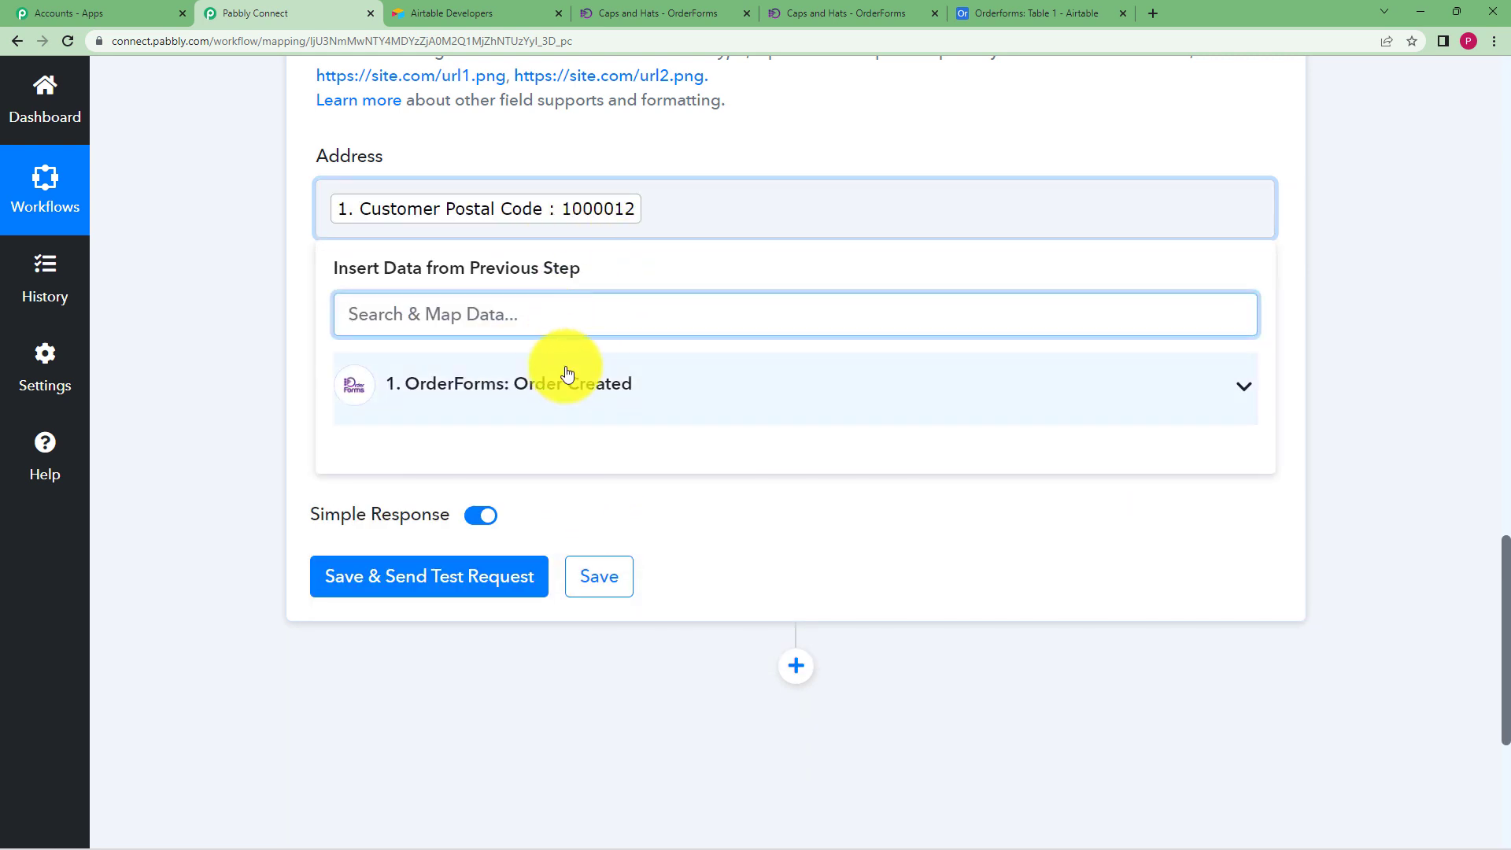
click(567, 378)
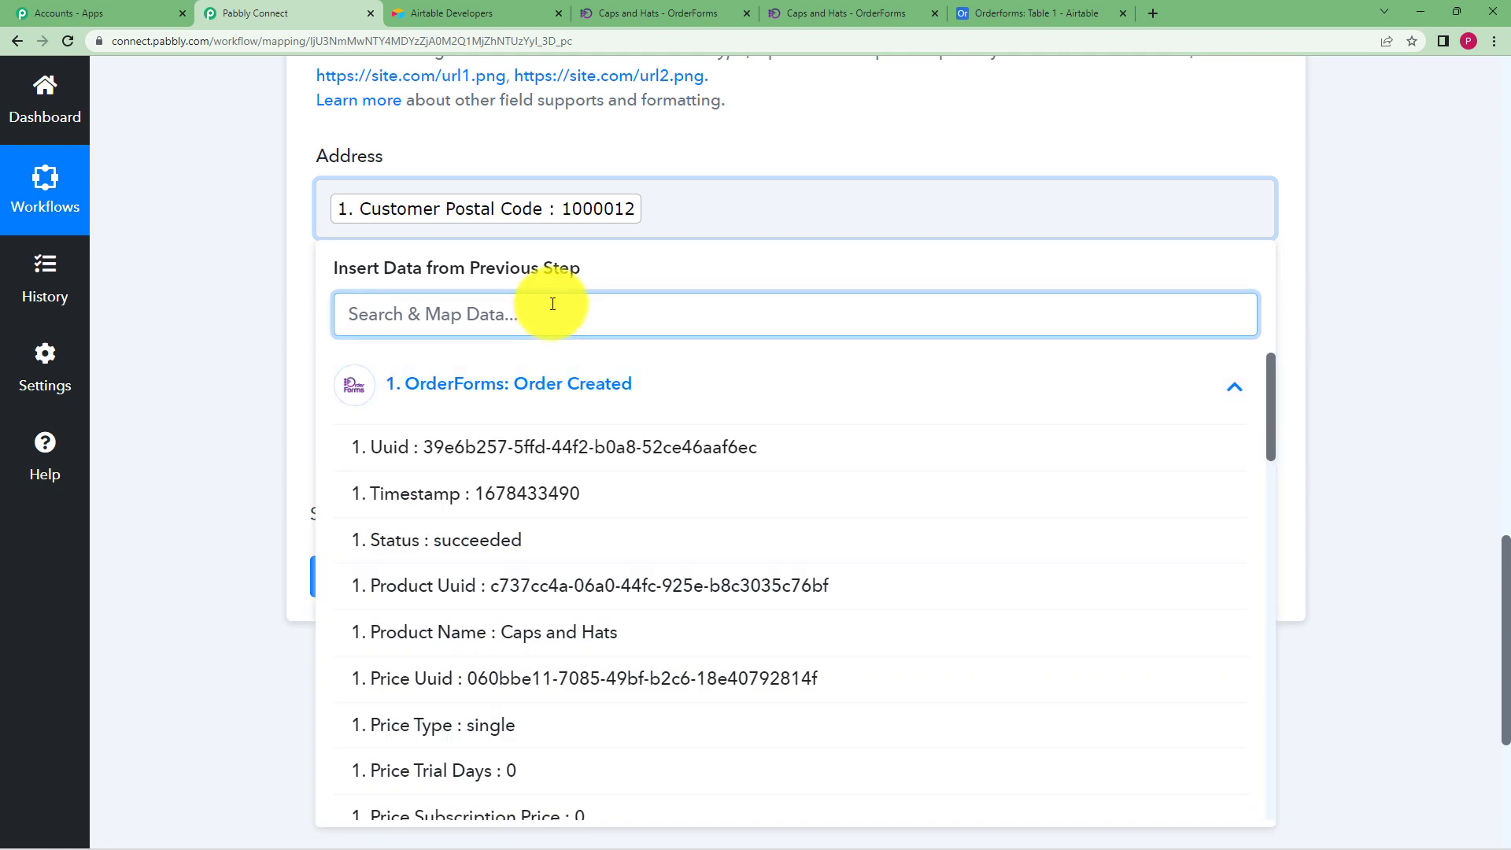
text(un)
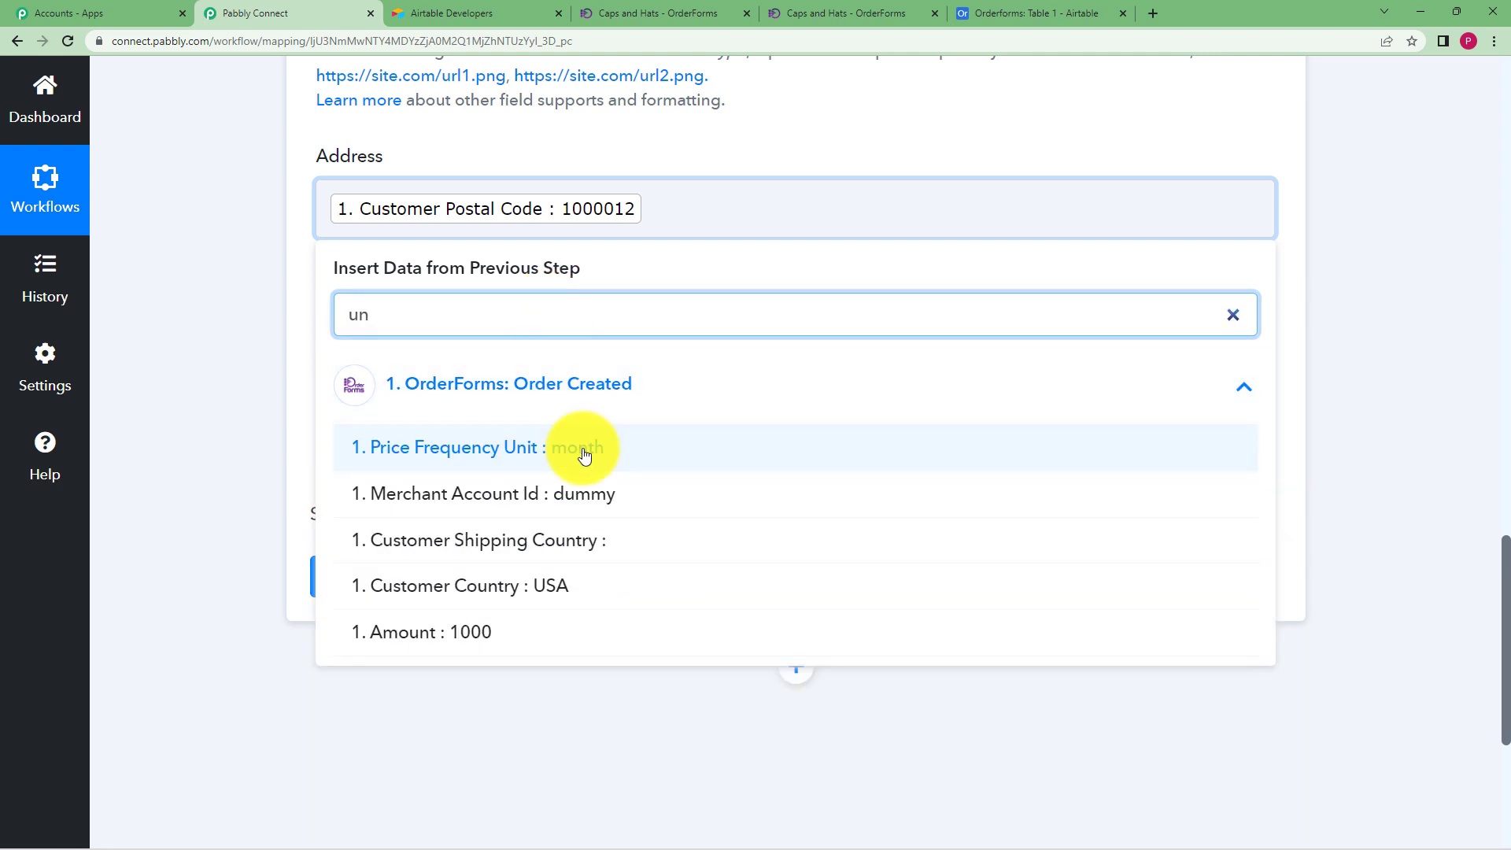
click(560, 584)
click(262, 281)
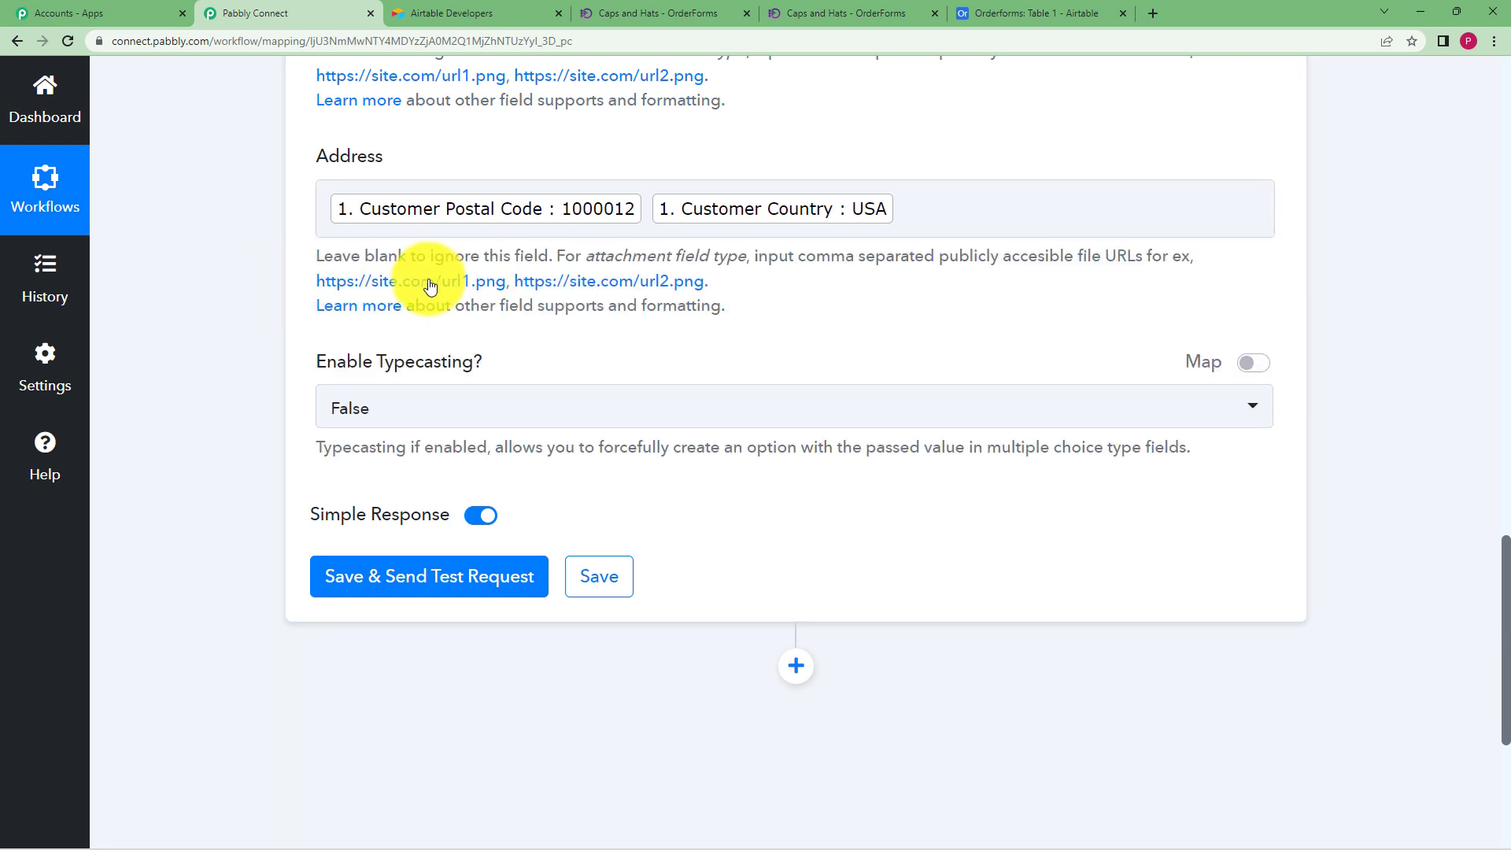
click(493, 576)
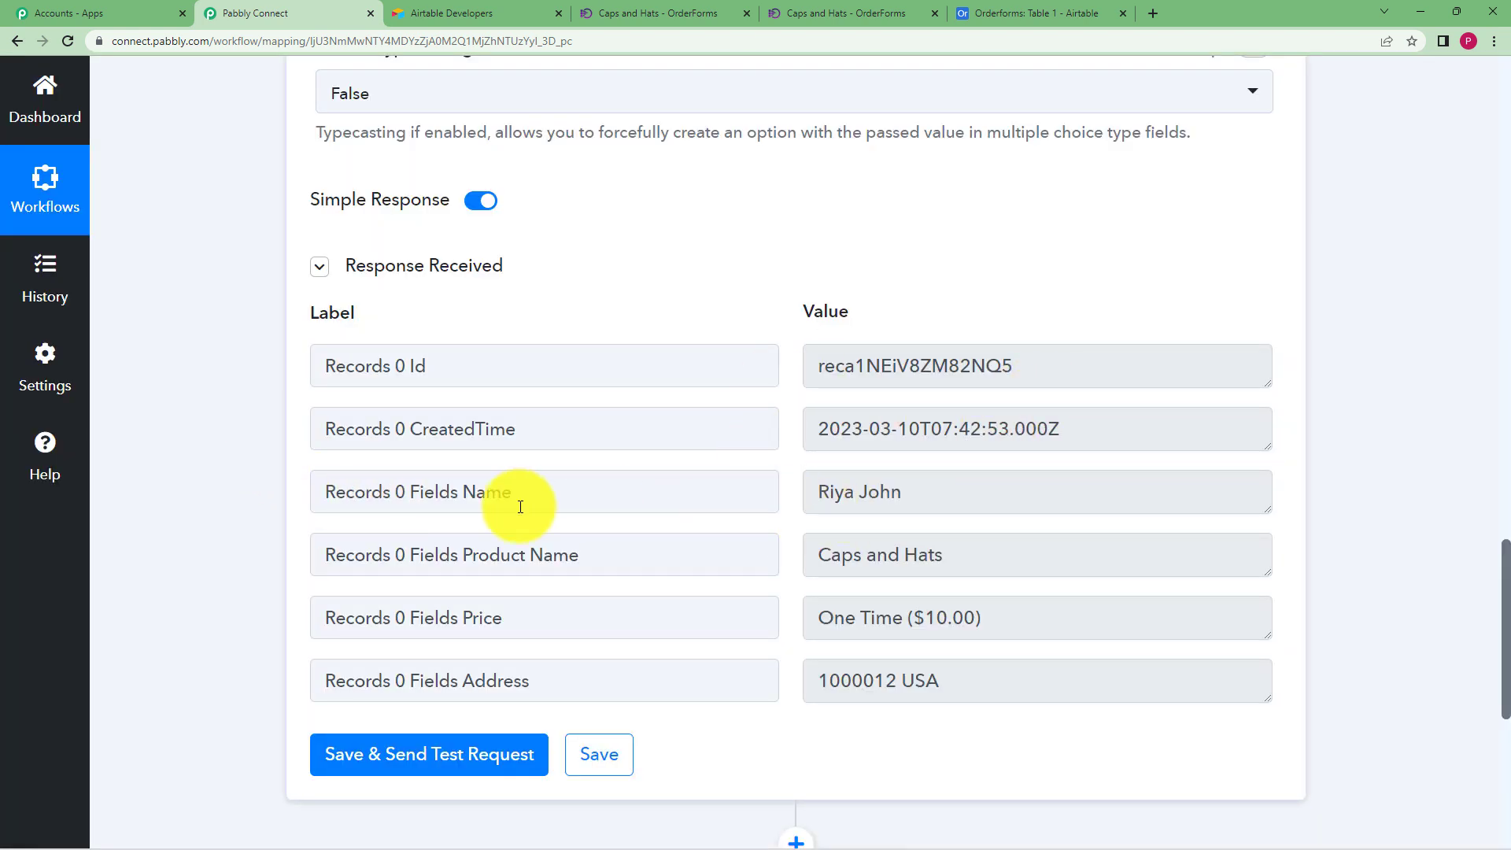
Check the Response Received record, save the Airtable step and dismiss the Successful dialog
scroll(823, 517, down, 2)
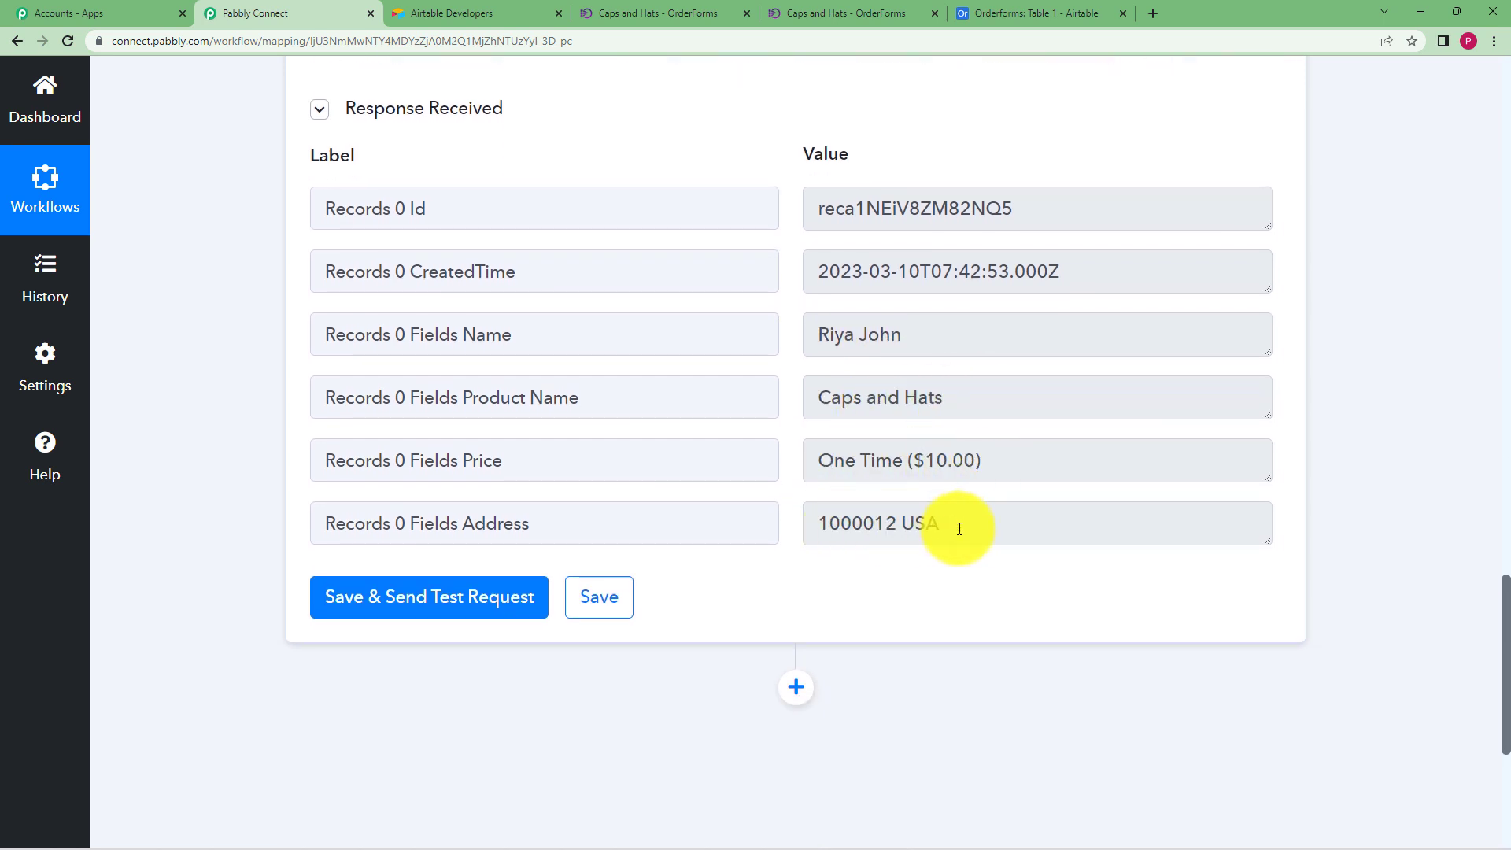
click(599, 597)
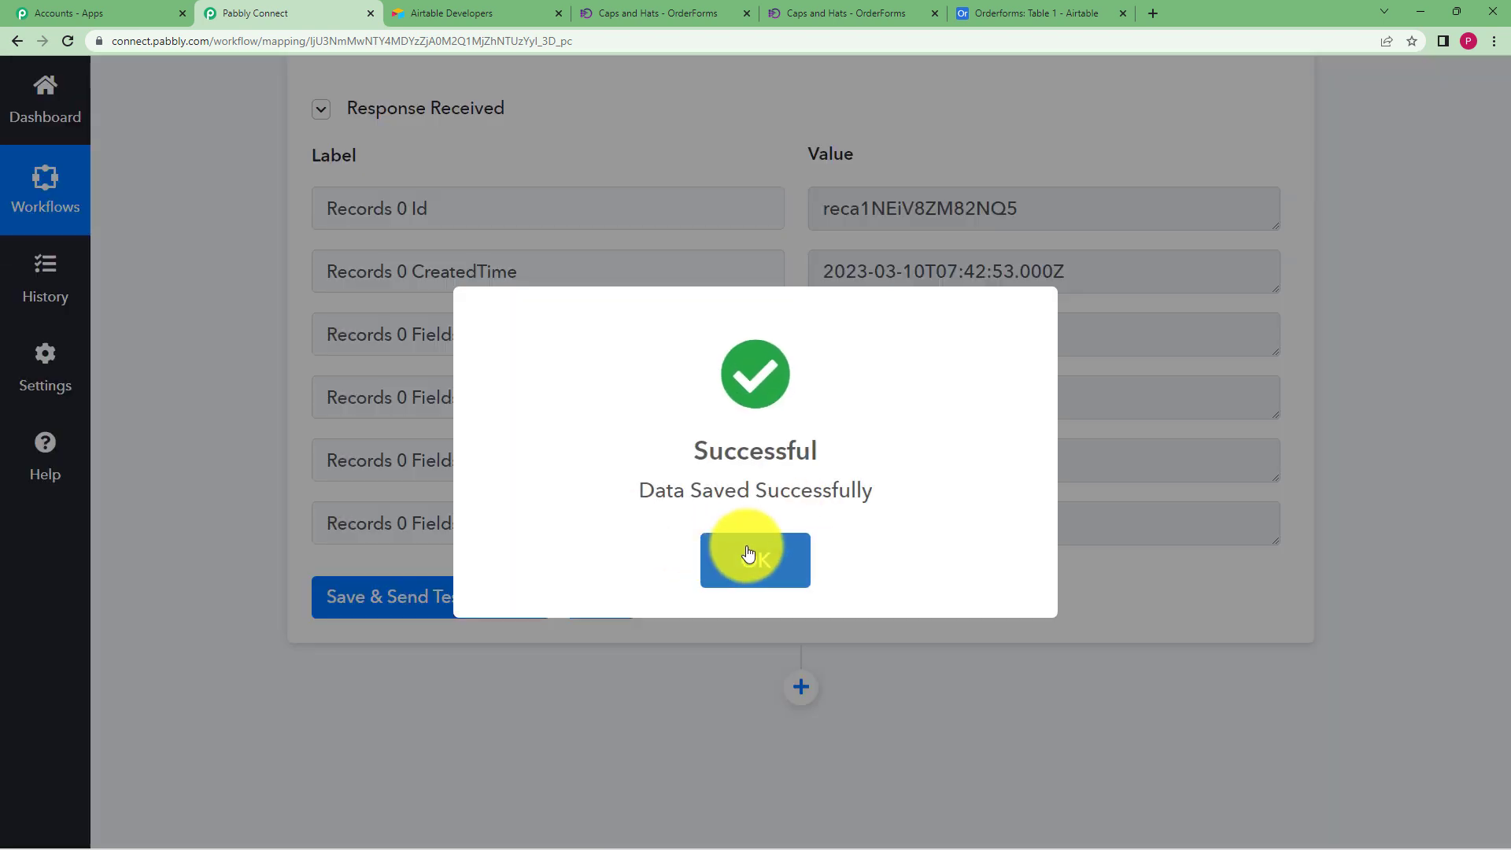
click(752, 557)
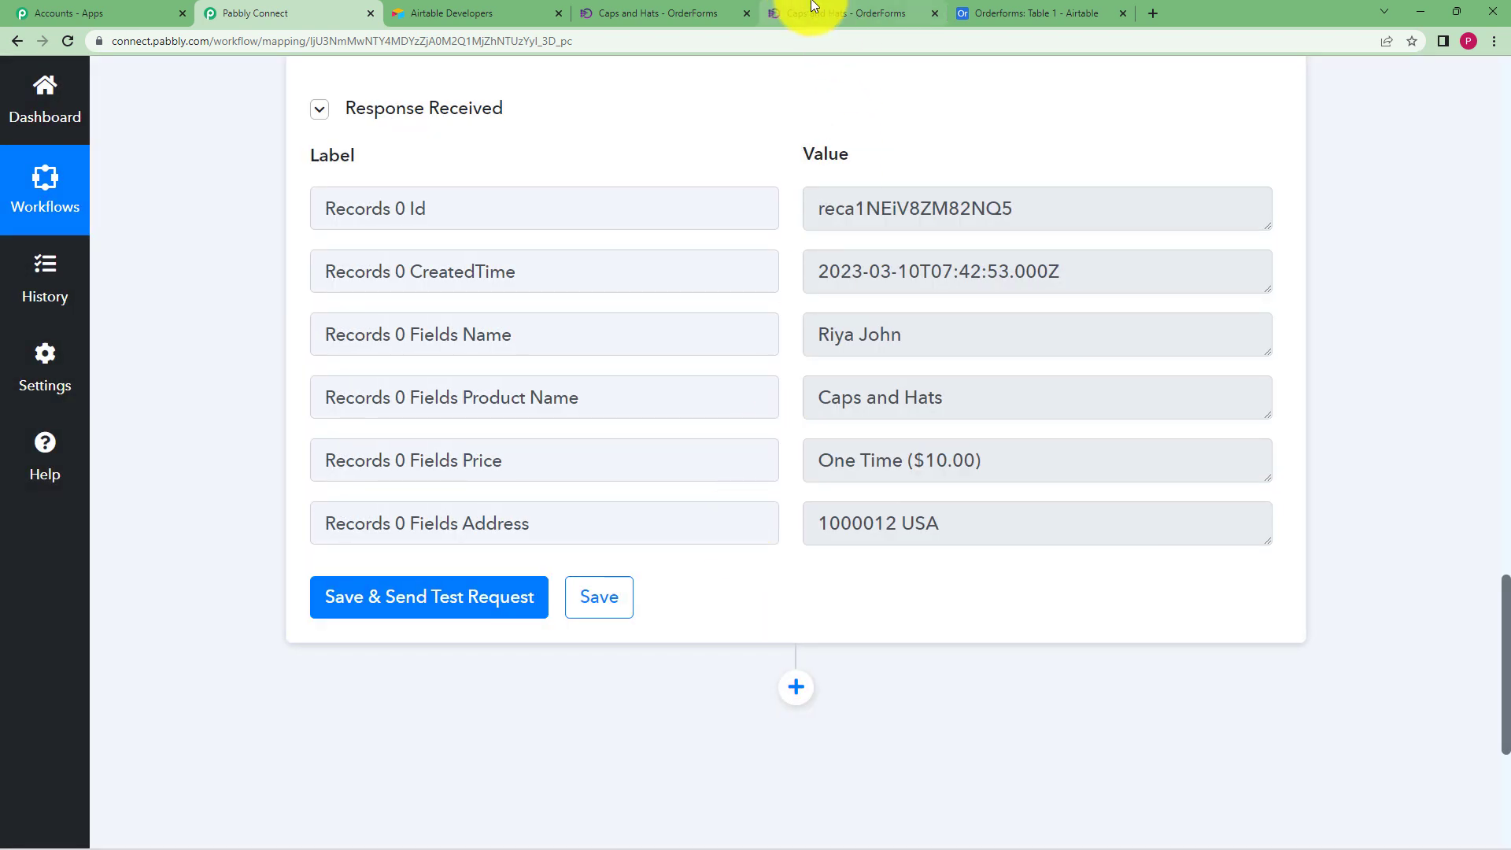
click(1033, 7)
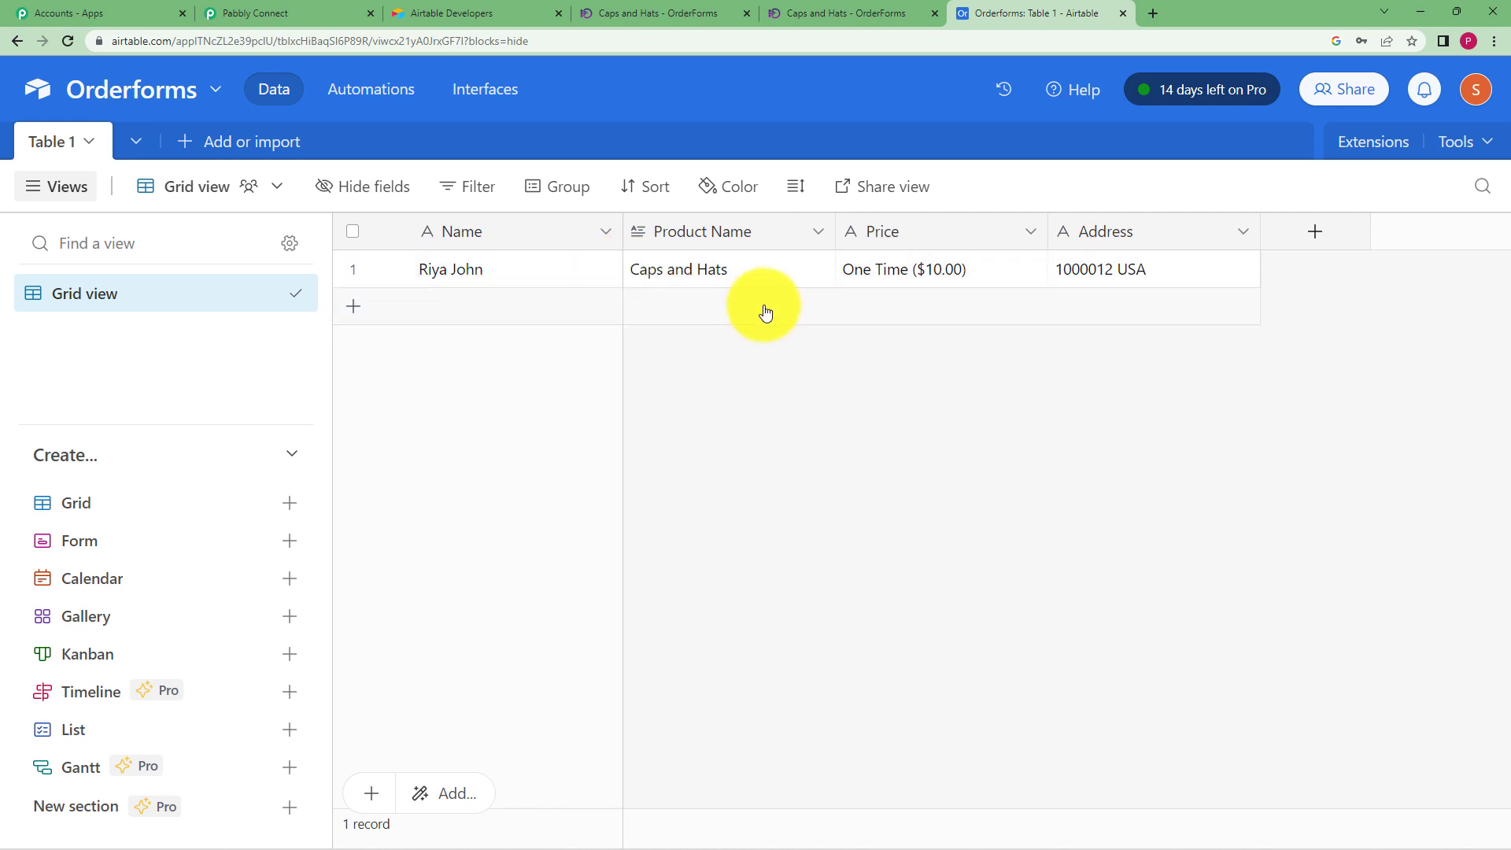
click(810, 15)
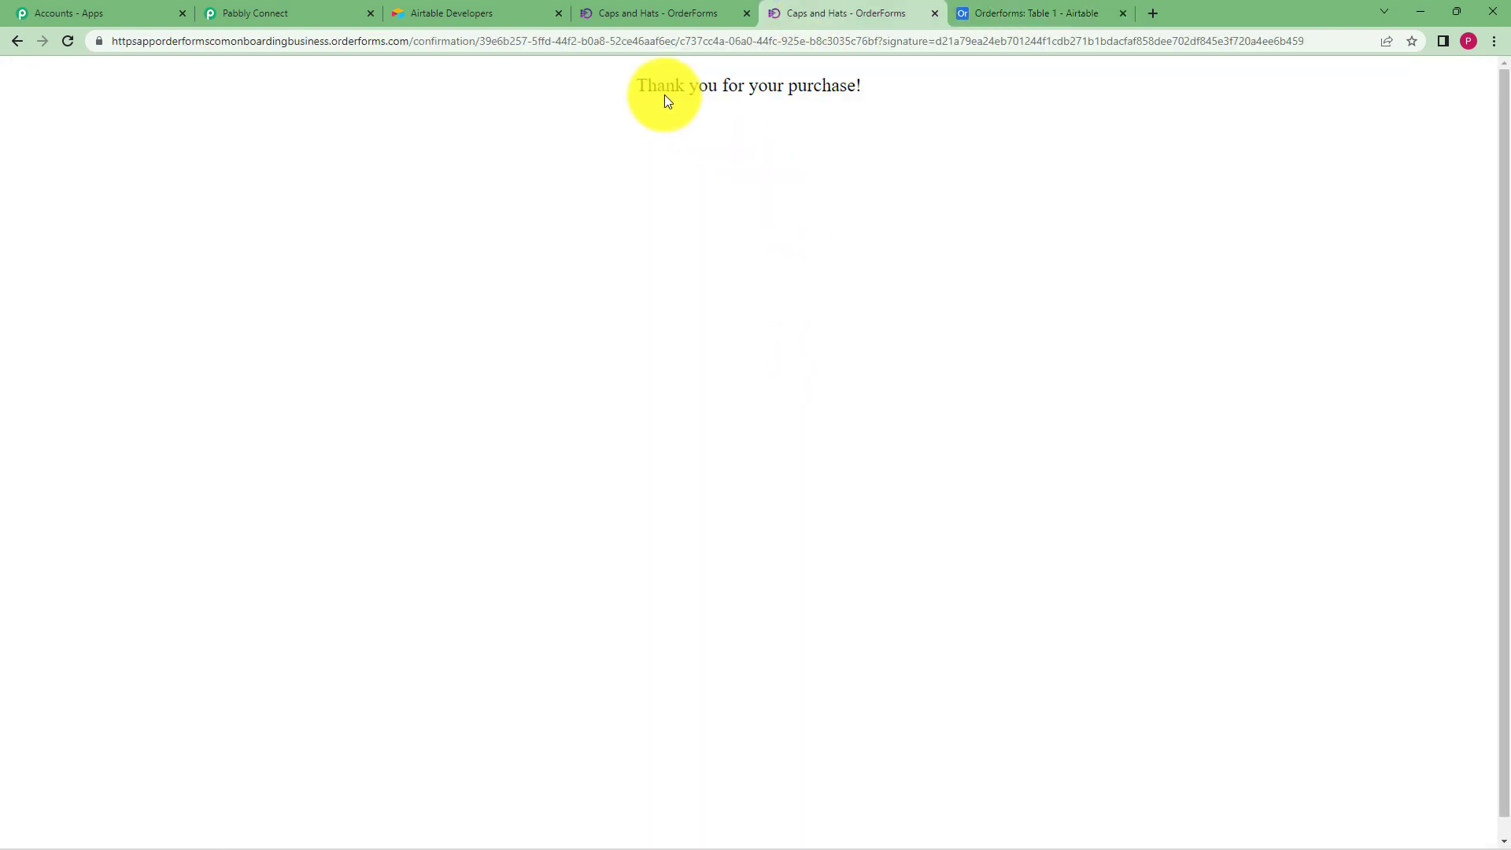
click(300, 13)
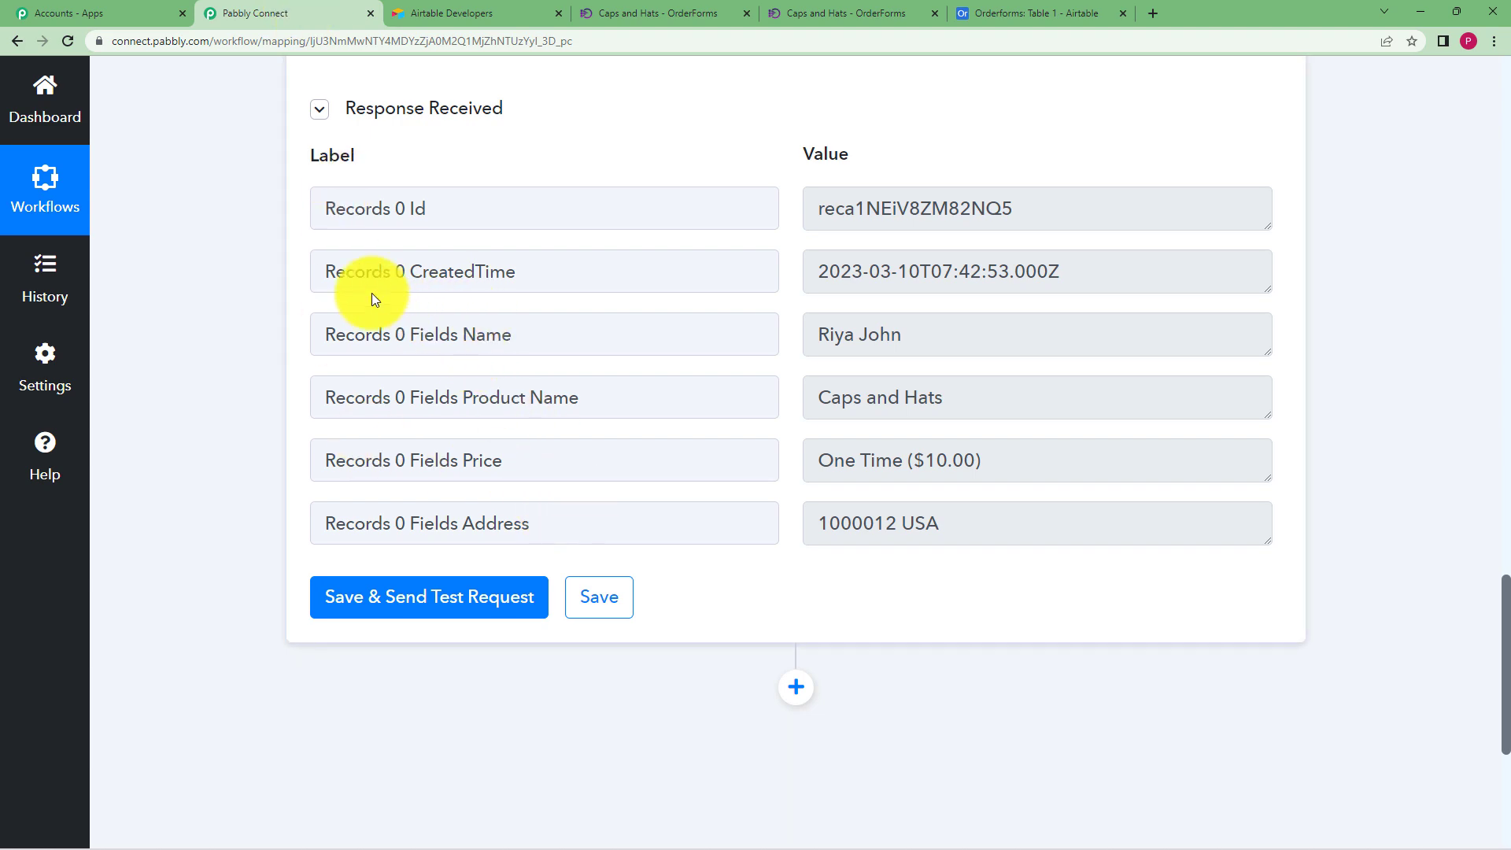
Collapse the Airtable action and look through the OrderForms trigger's response data
scroll(293, 172, up, 20)
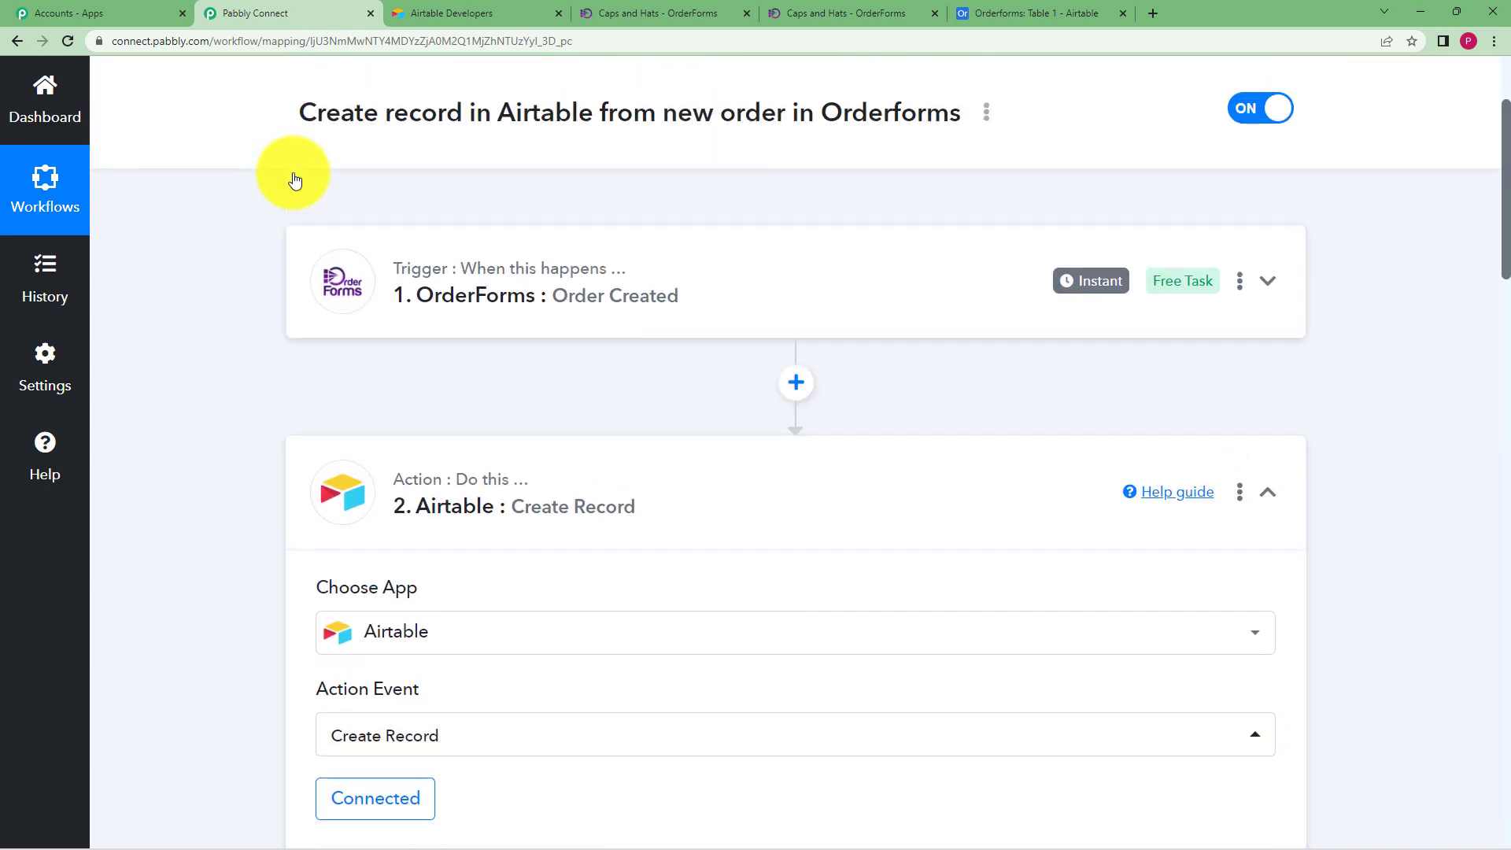
click(887, 499)
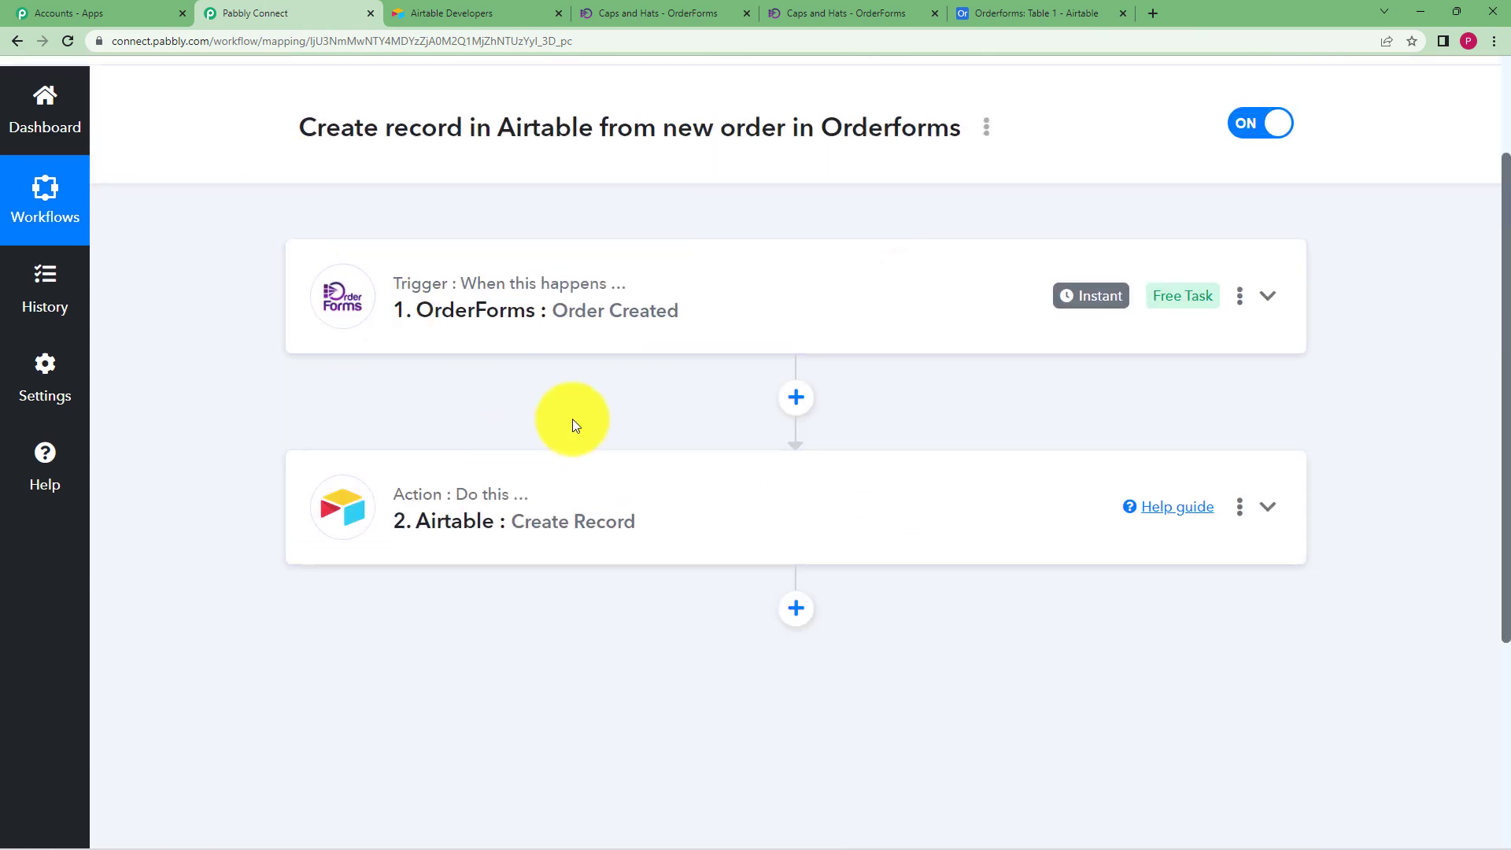
click(524, 329)
scroll(203, 463, down, 4)
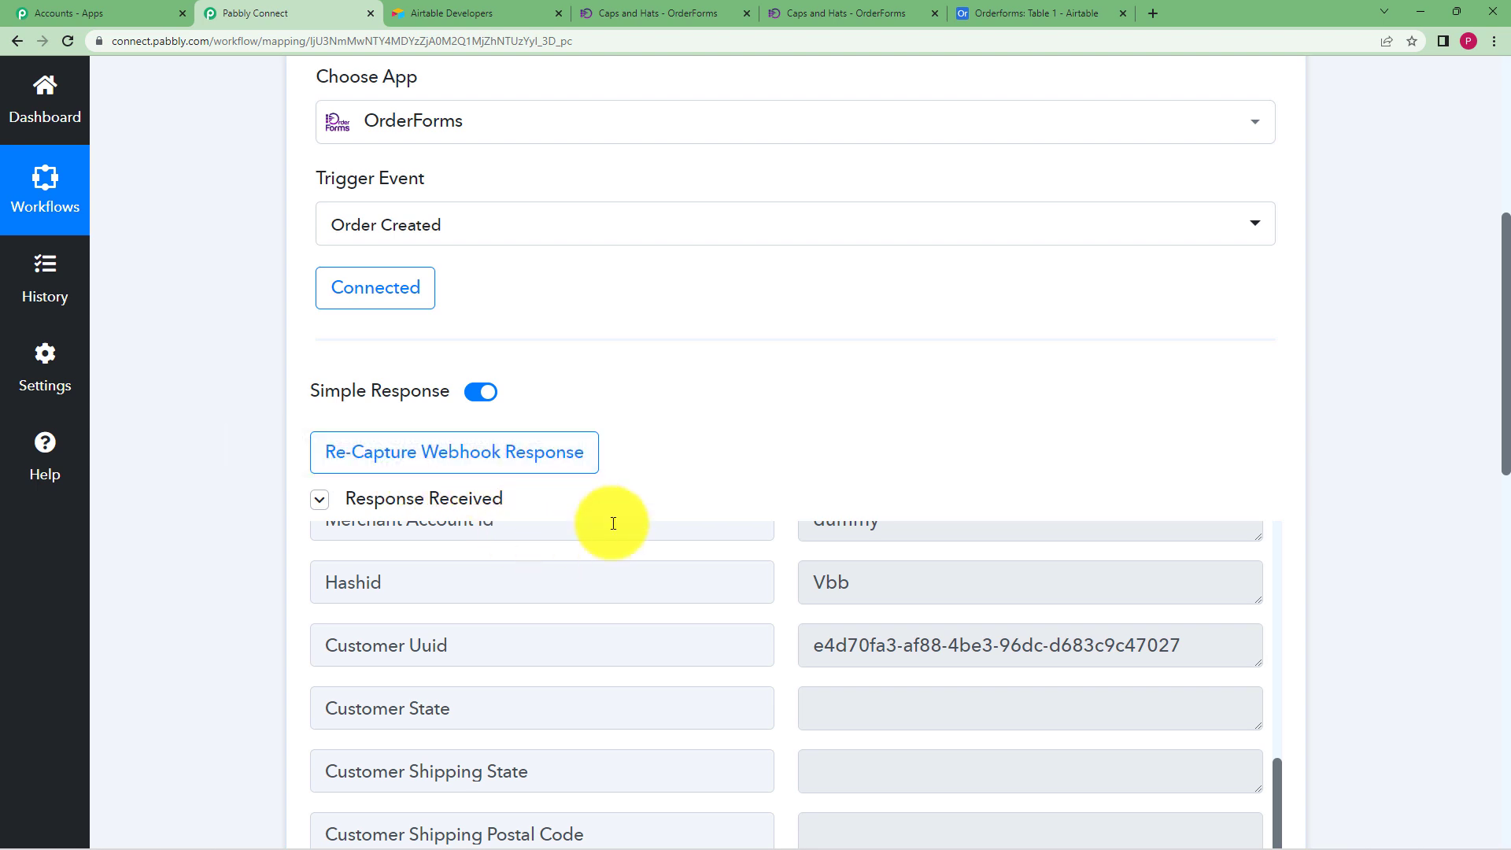
scroll(246, 528, down, 3)
scroll(241, 528, up, 9)
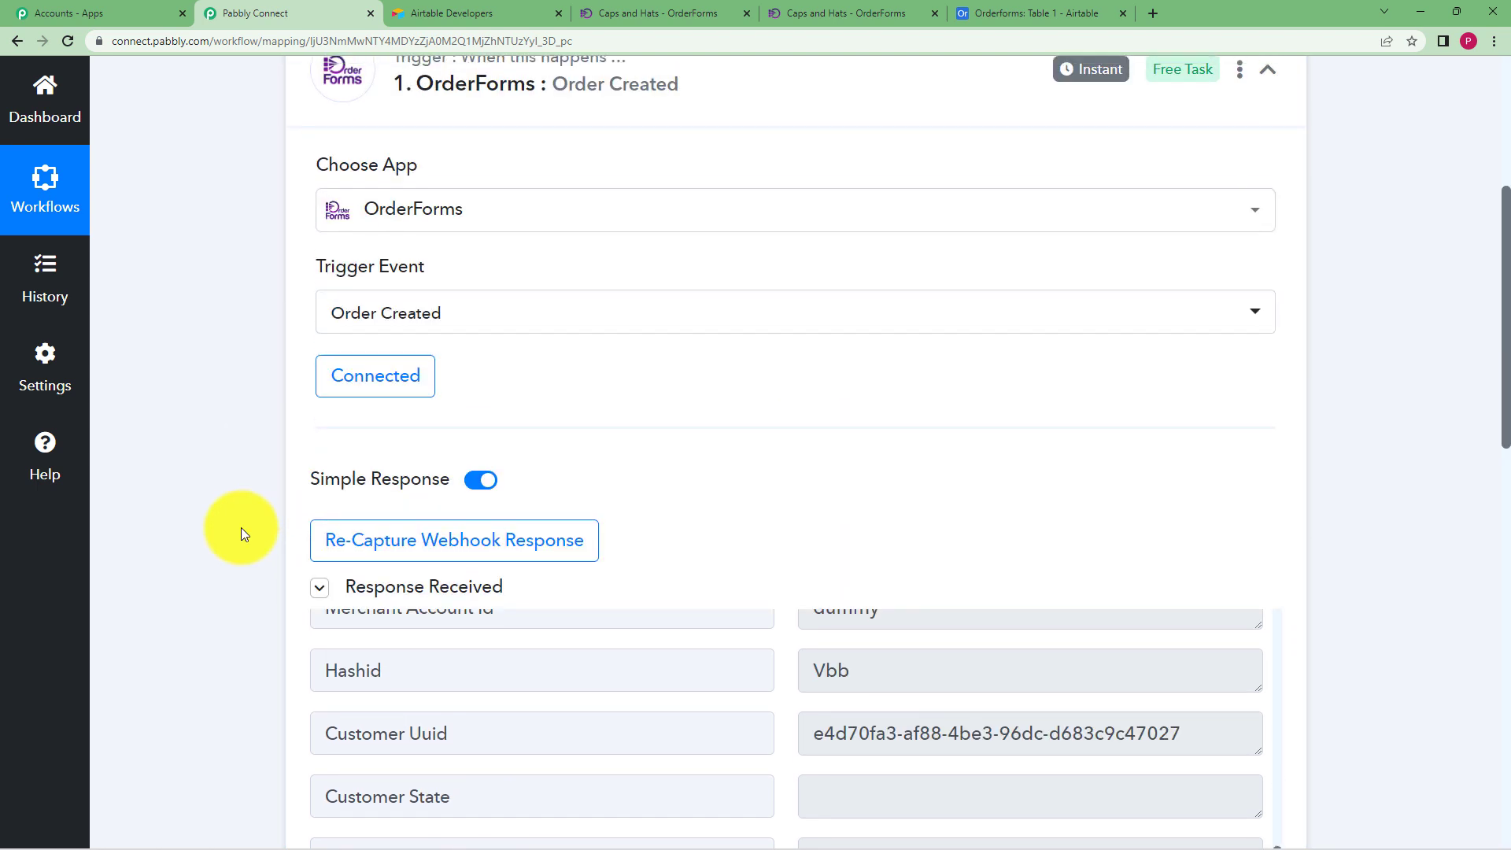
Review the Airtable step's field mappings, then bring up the Orderforms table in Airtable
click(828, 460)
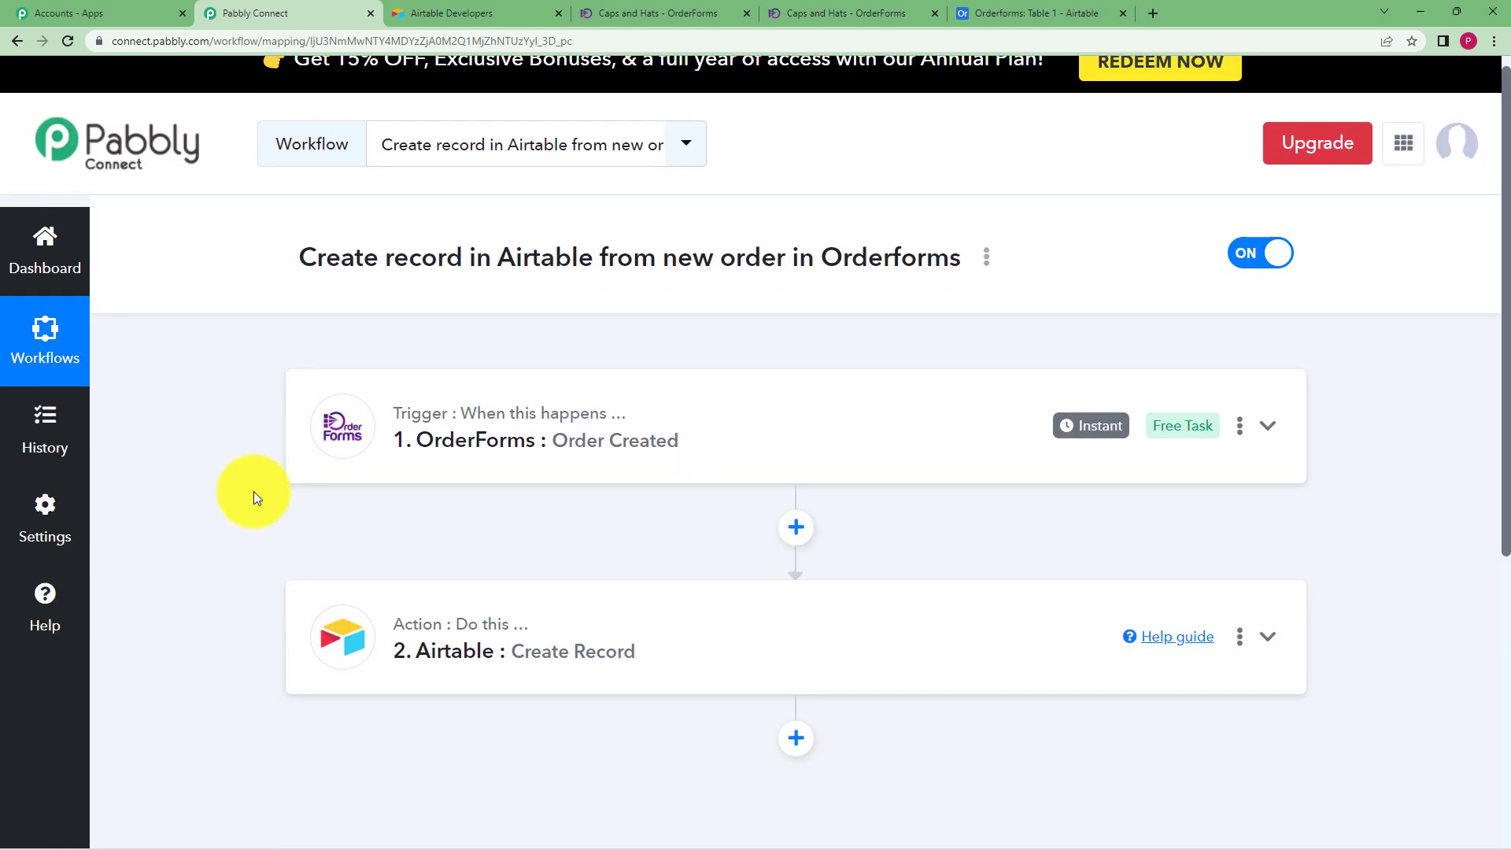
scroll(234, 437, down, 1)
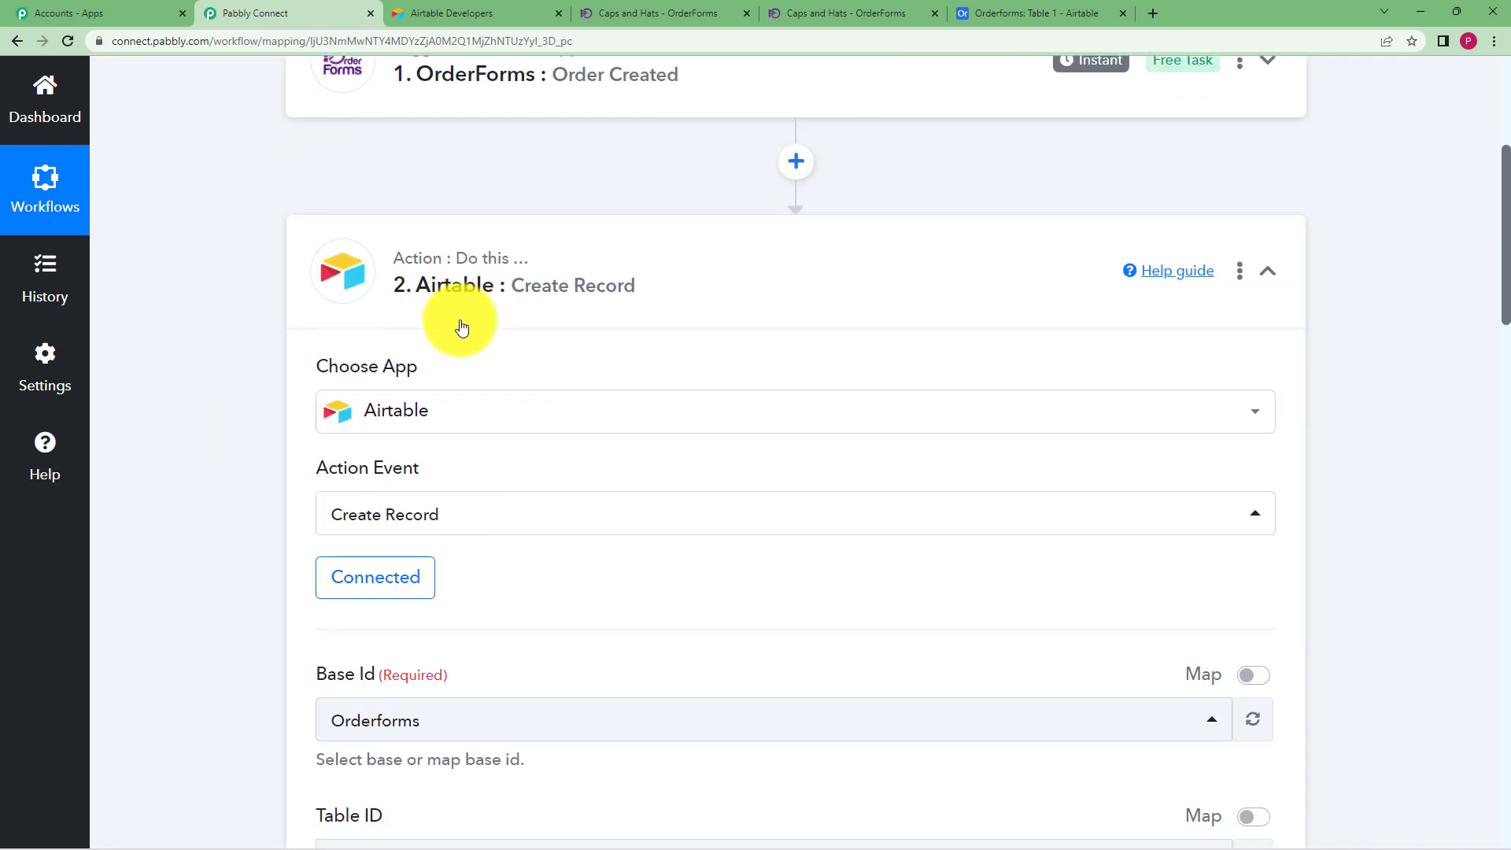
scroll(310, 347, down, 4)
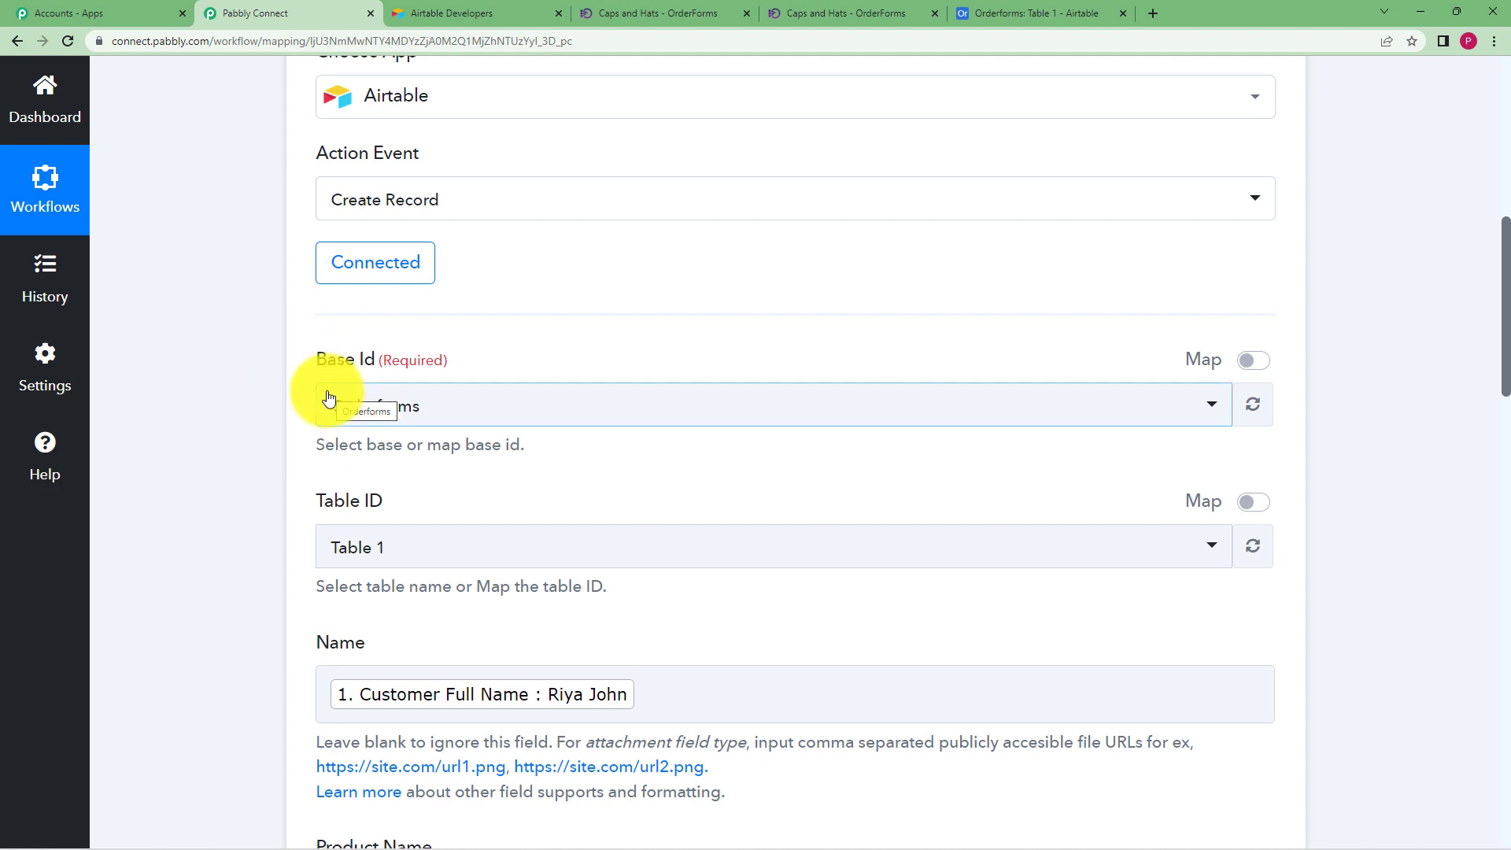
scroll(276, 523, down, 4)
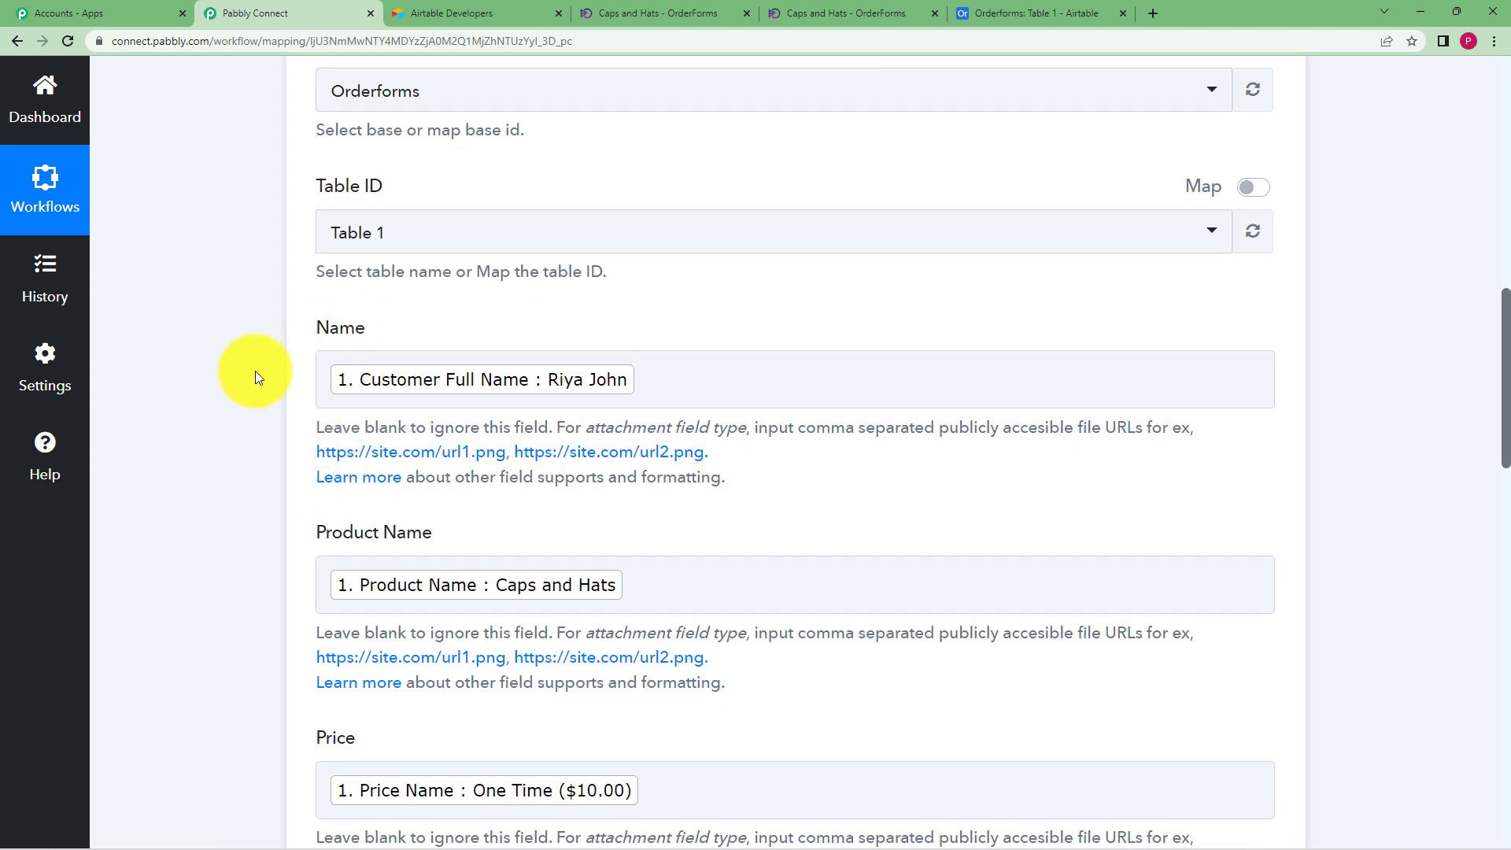
scroll(256, 372, down, 2)
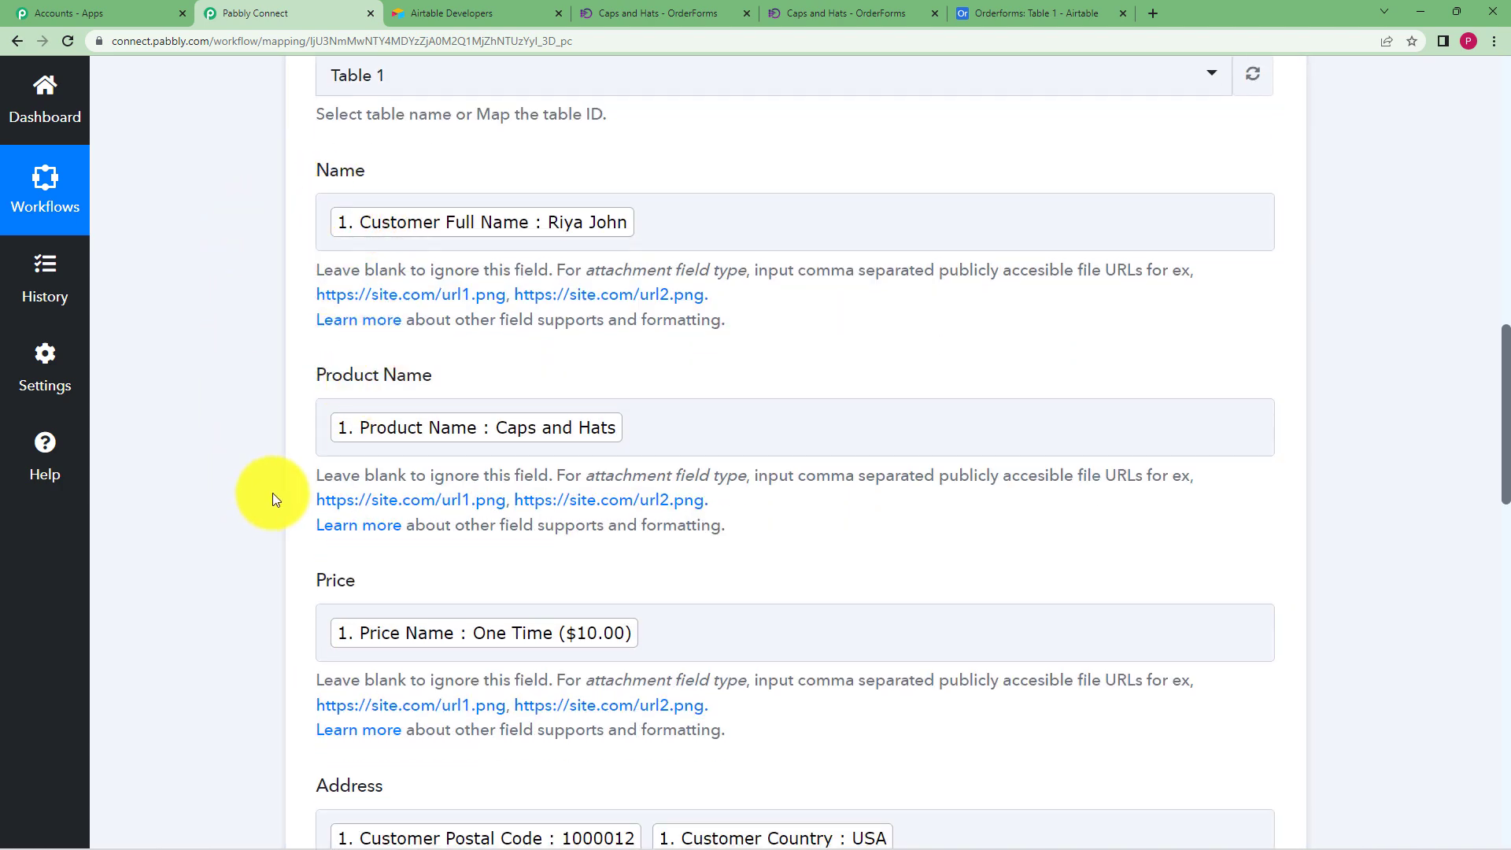
scroll(272, 493, down, 6)
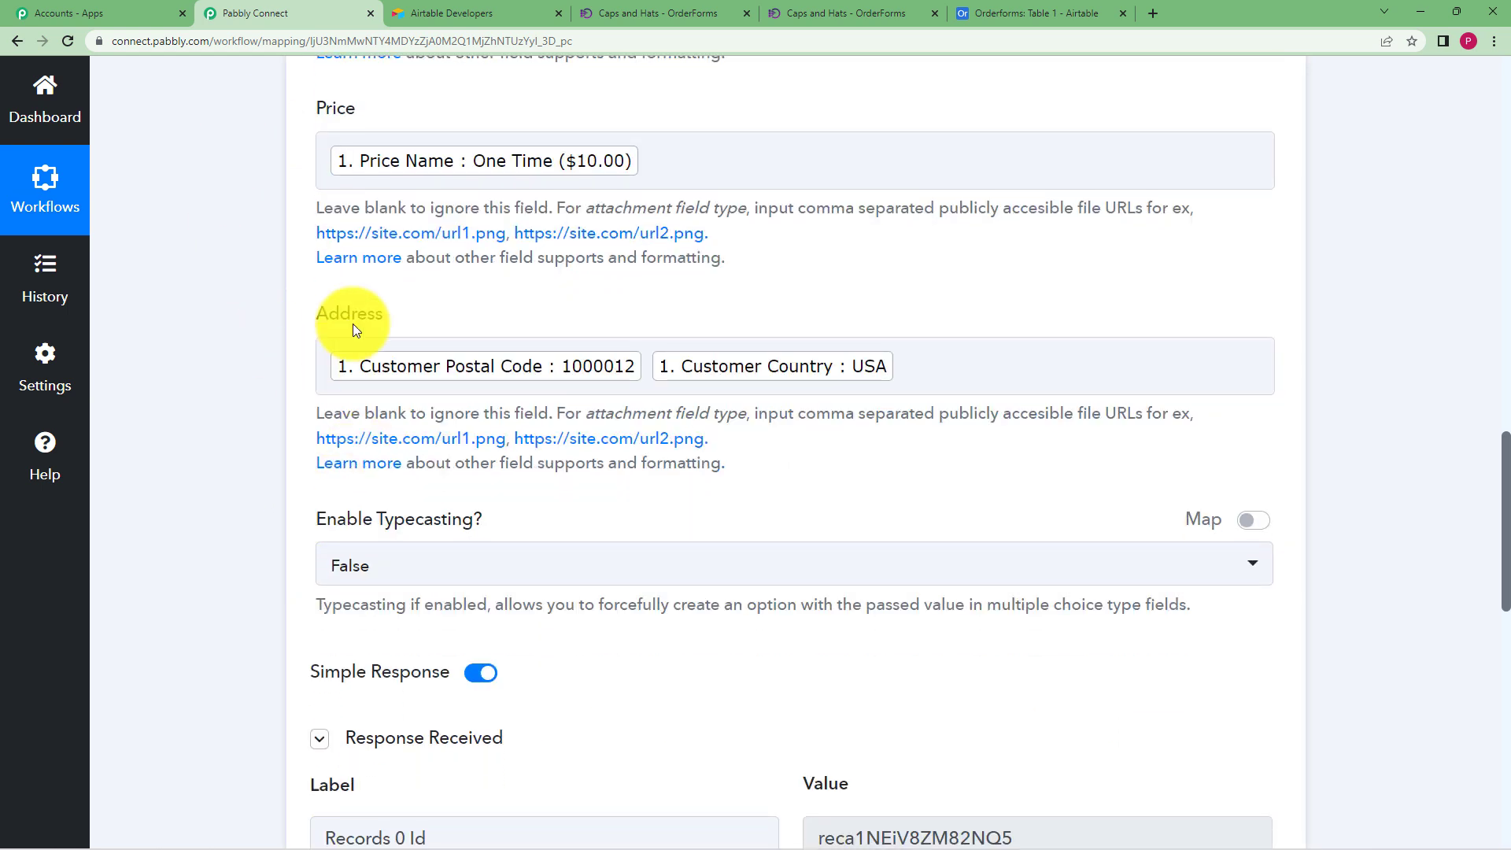
click(1055, 13)
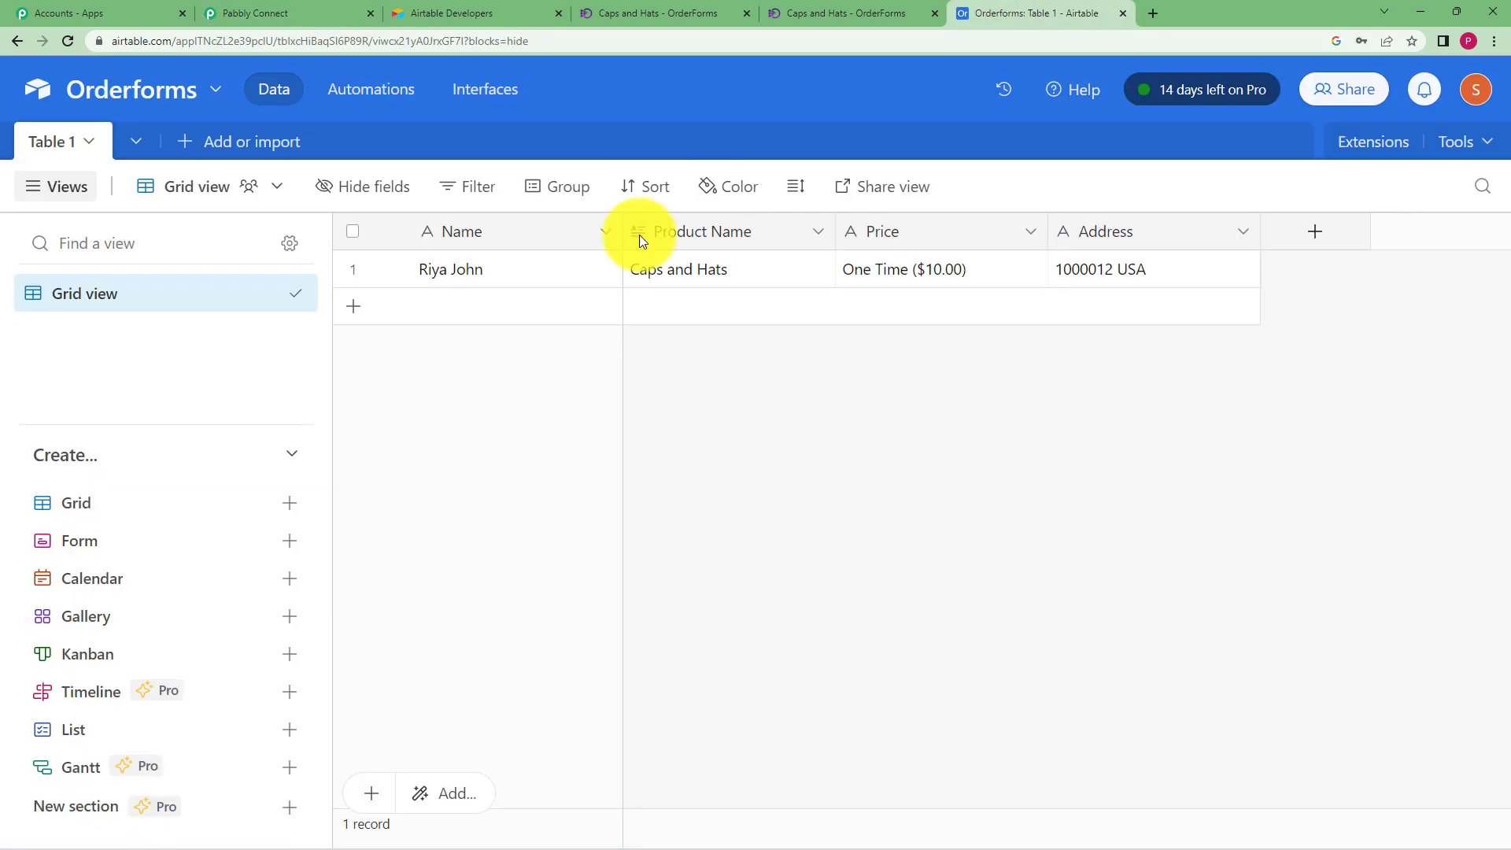
Open the Price column's field options, then return to the Pabbly test response
click(1030, 232)
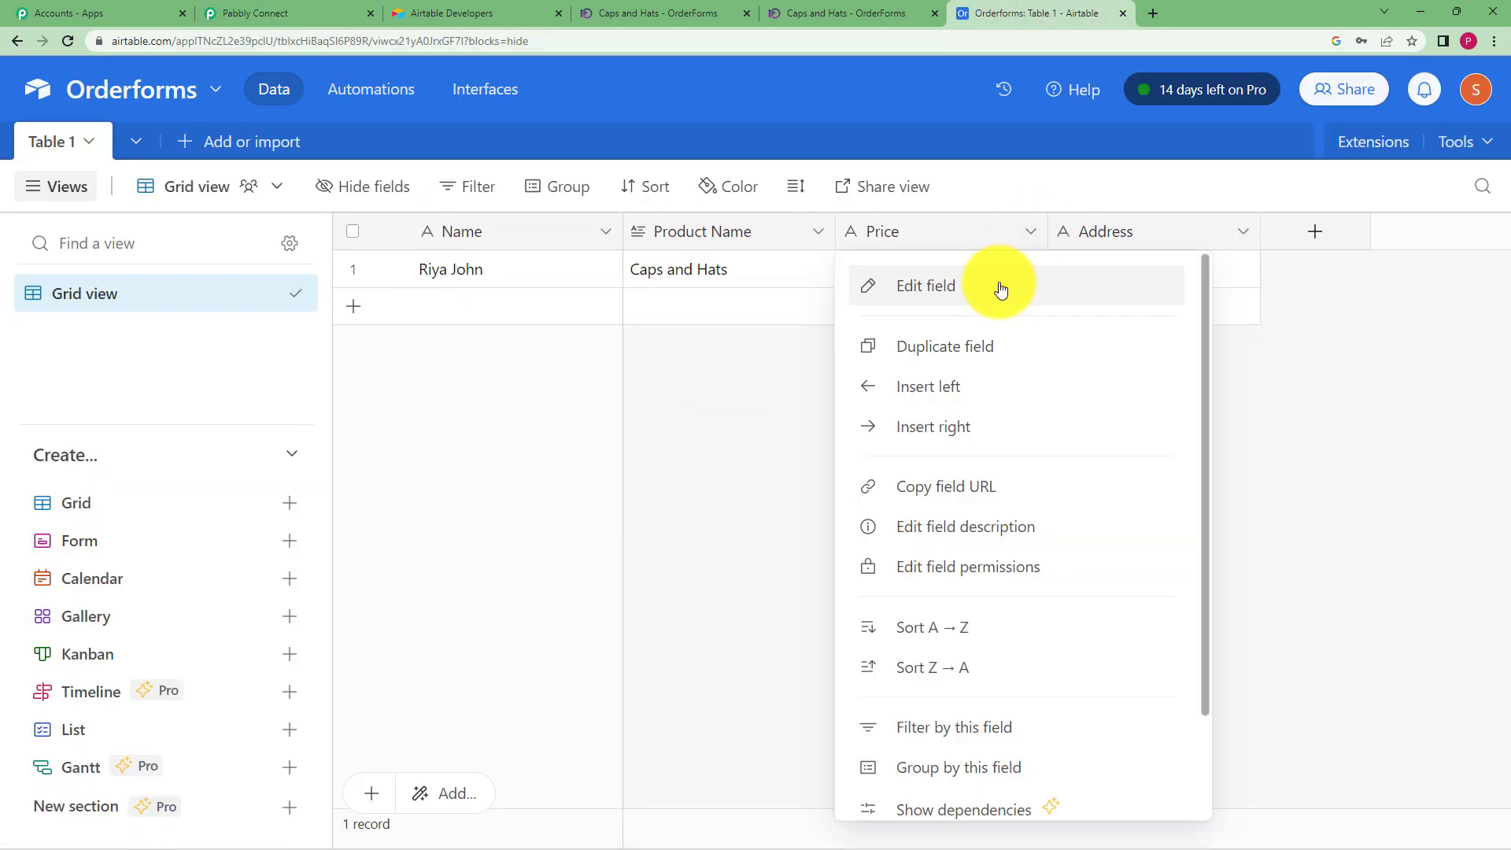
click(301, 14)
scroll(223, 490, down, 8)
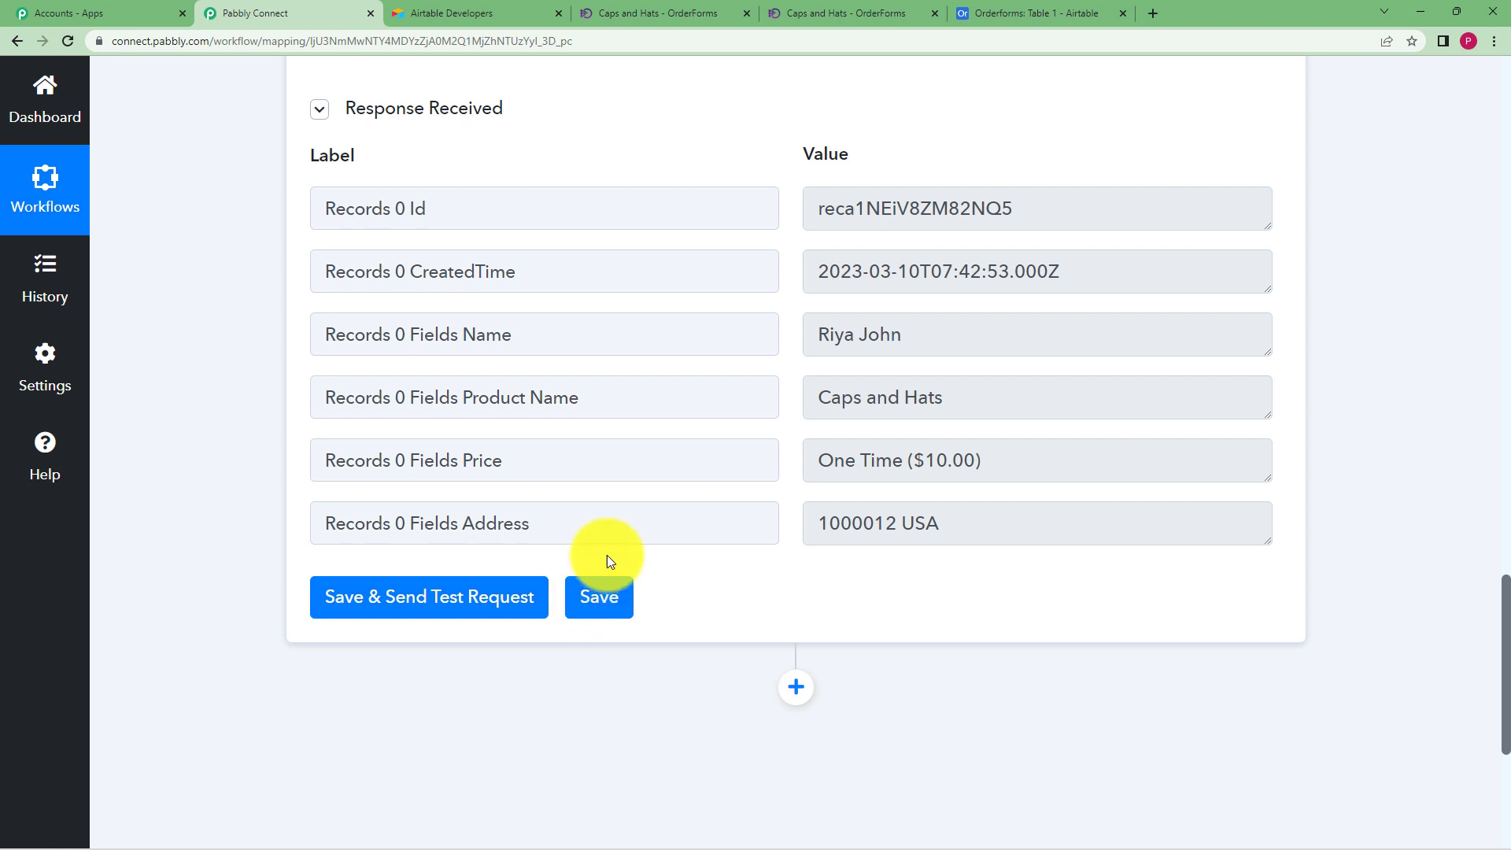
click(998, 4)
click(715, 432)
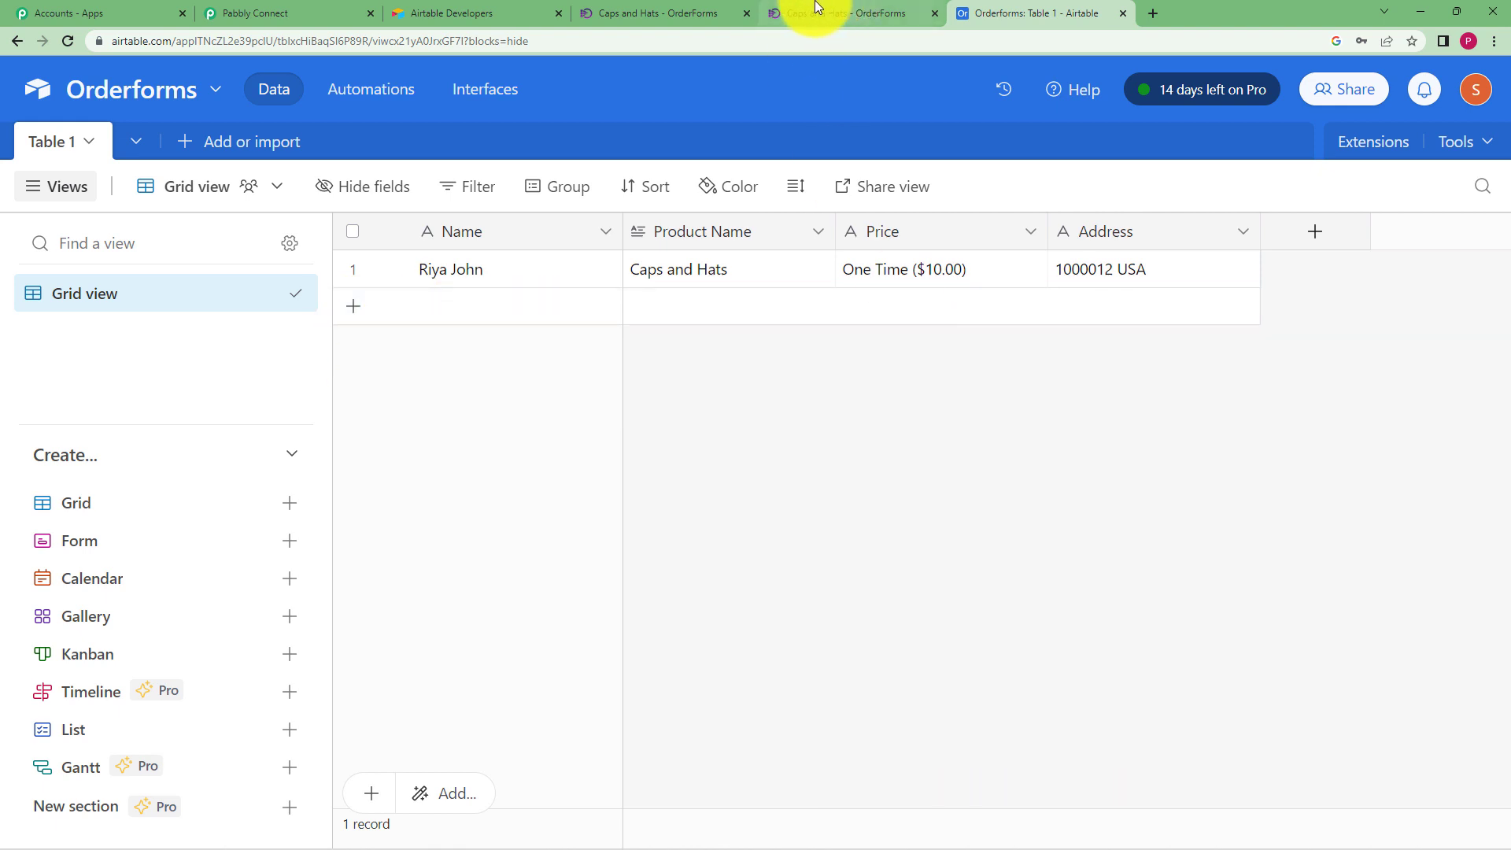
click(286, 13)
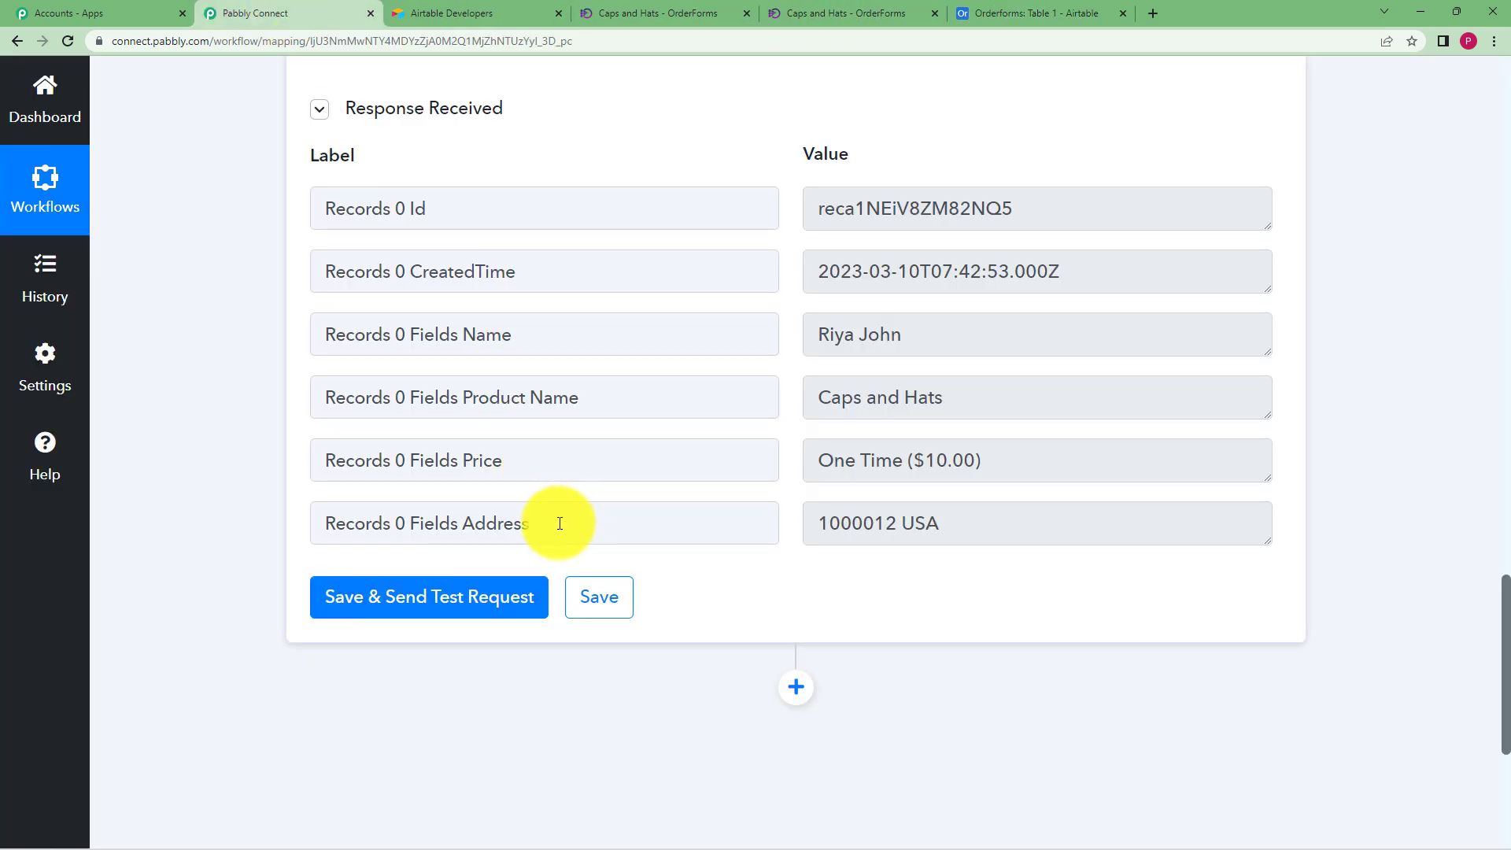